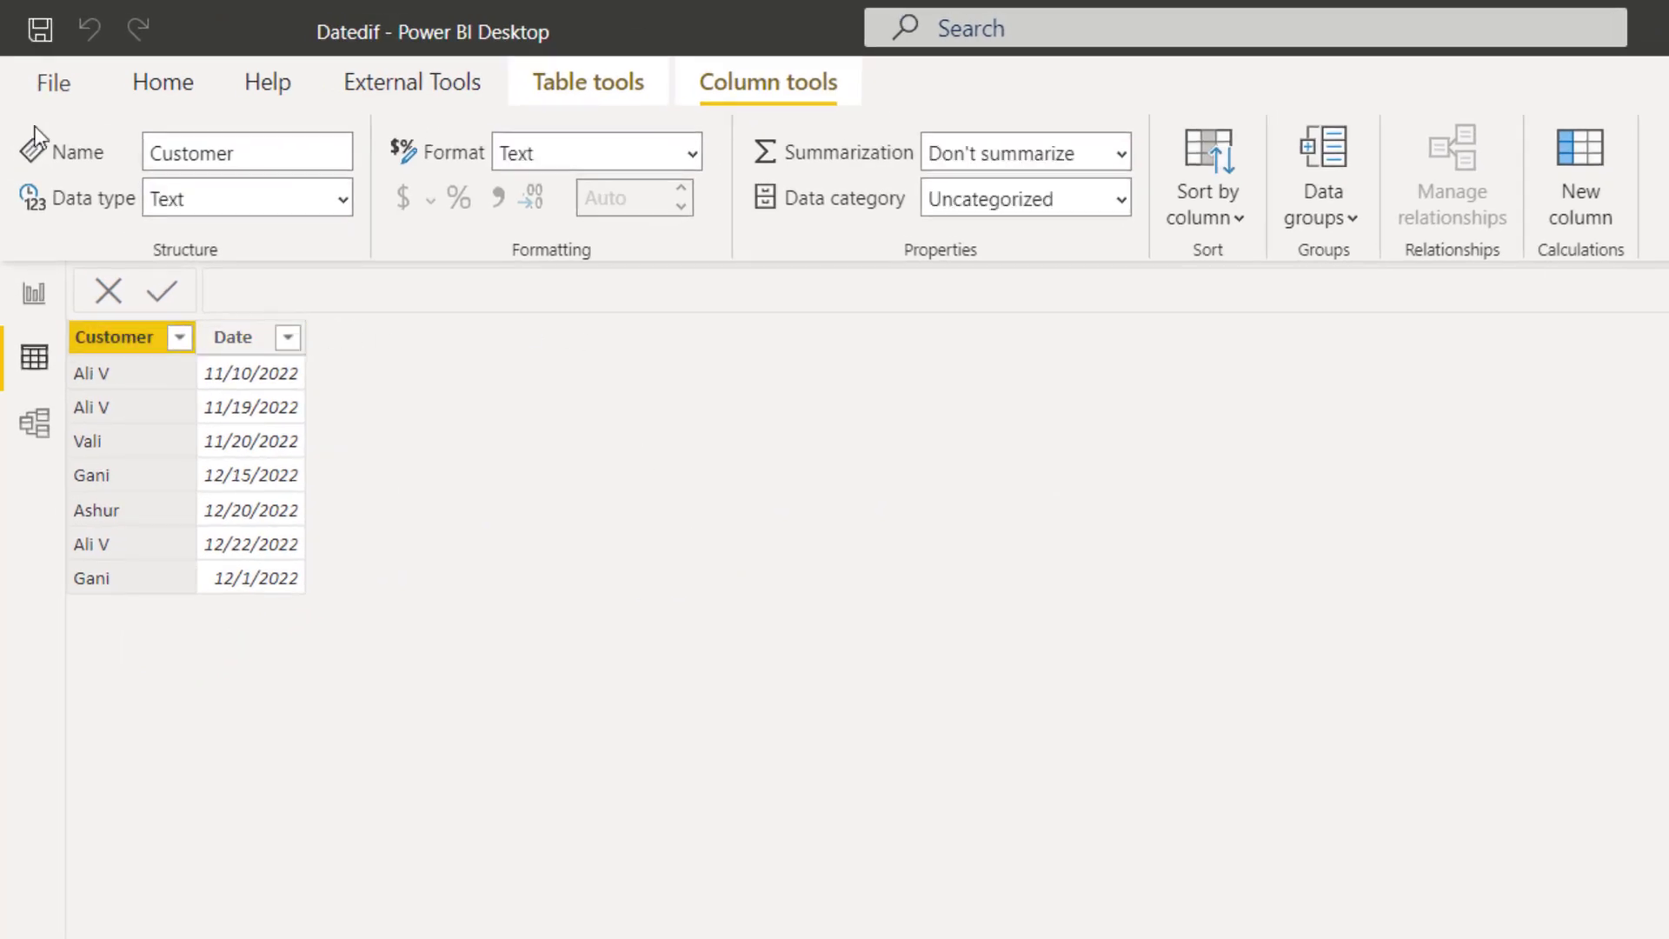
- Examine the Customer and Date columns of the table in the data view
click(34, 293)
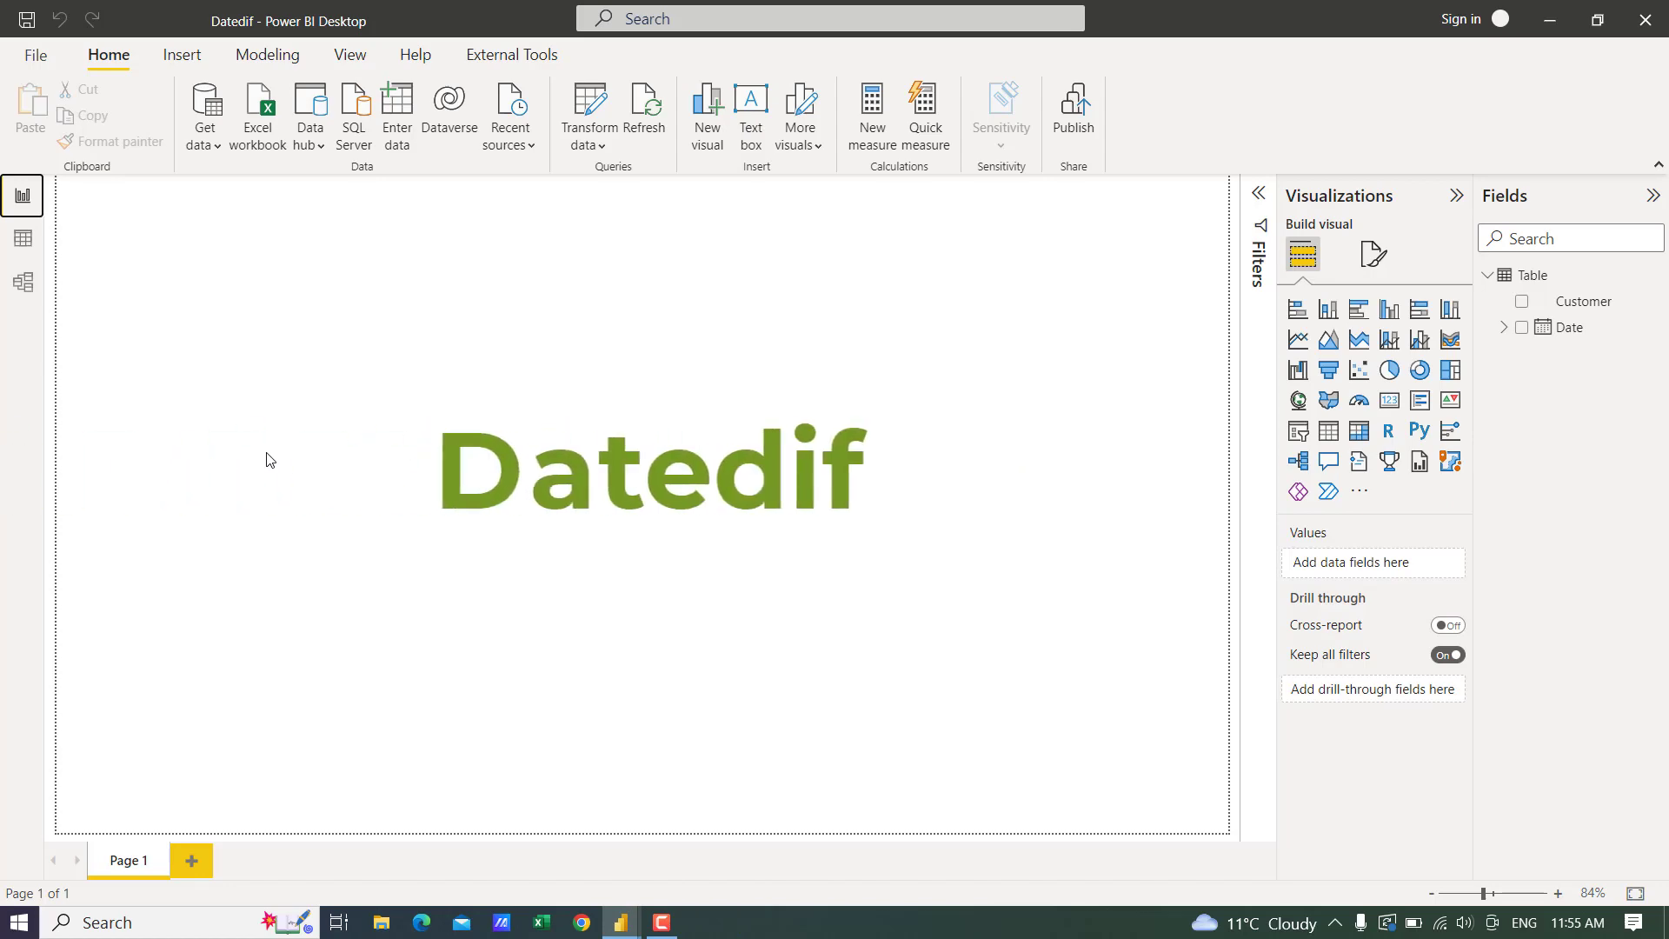
click(22, 241)
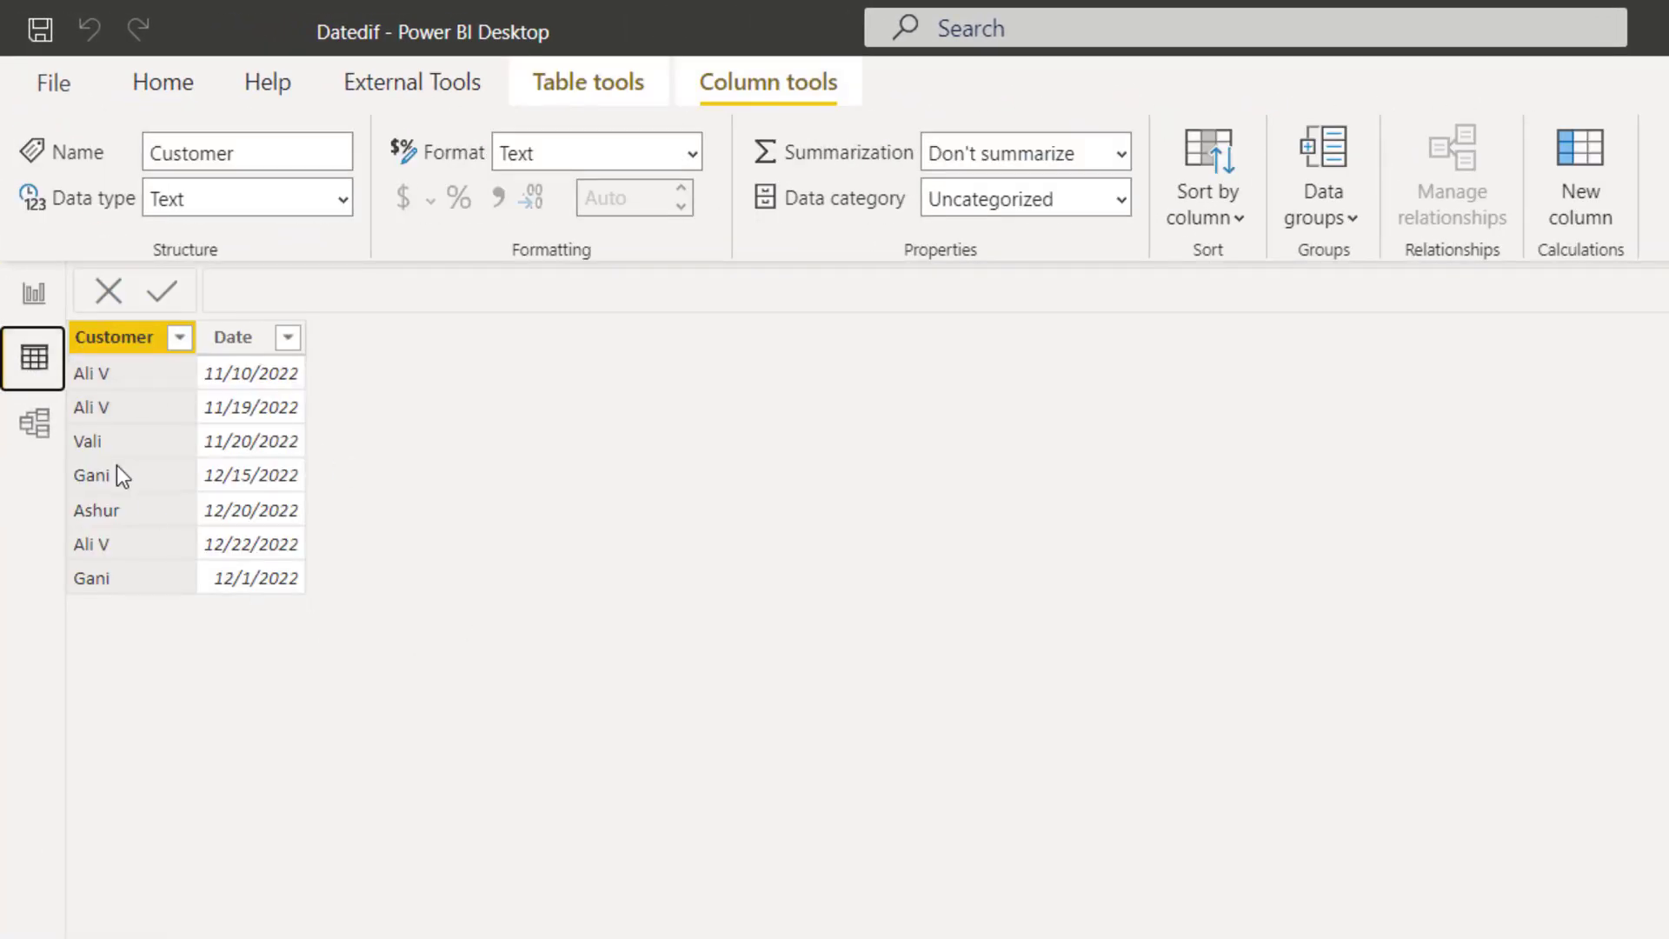
click(135, 347)
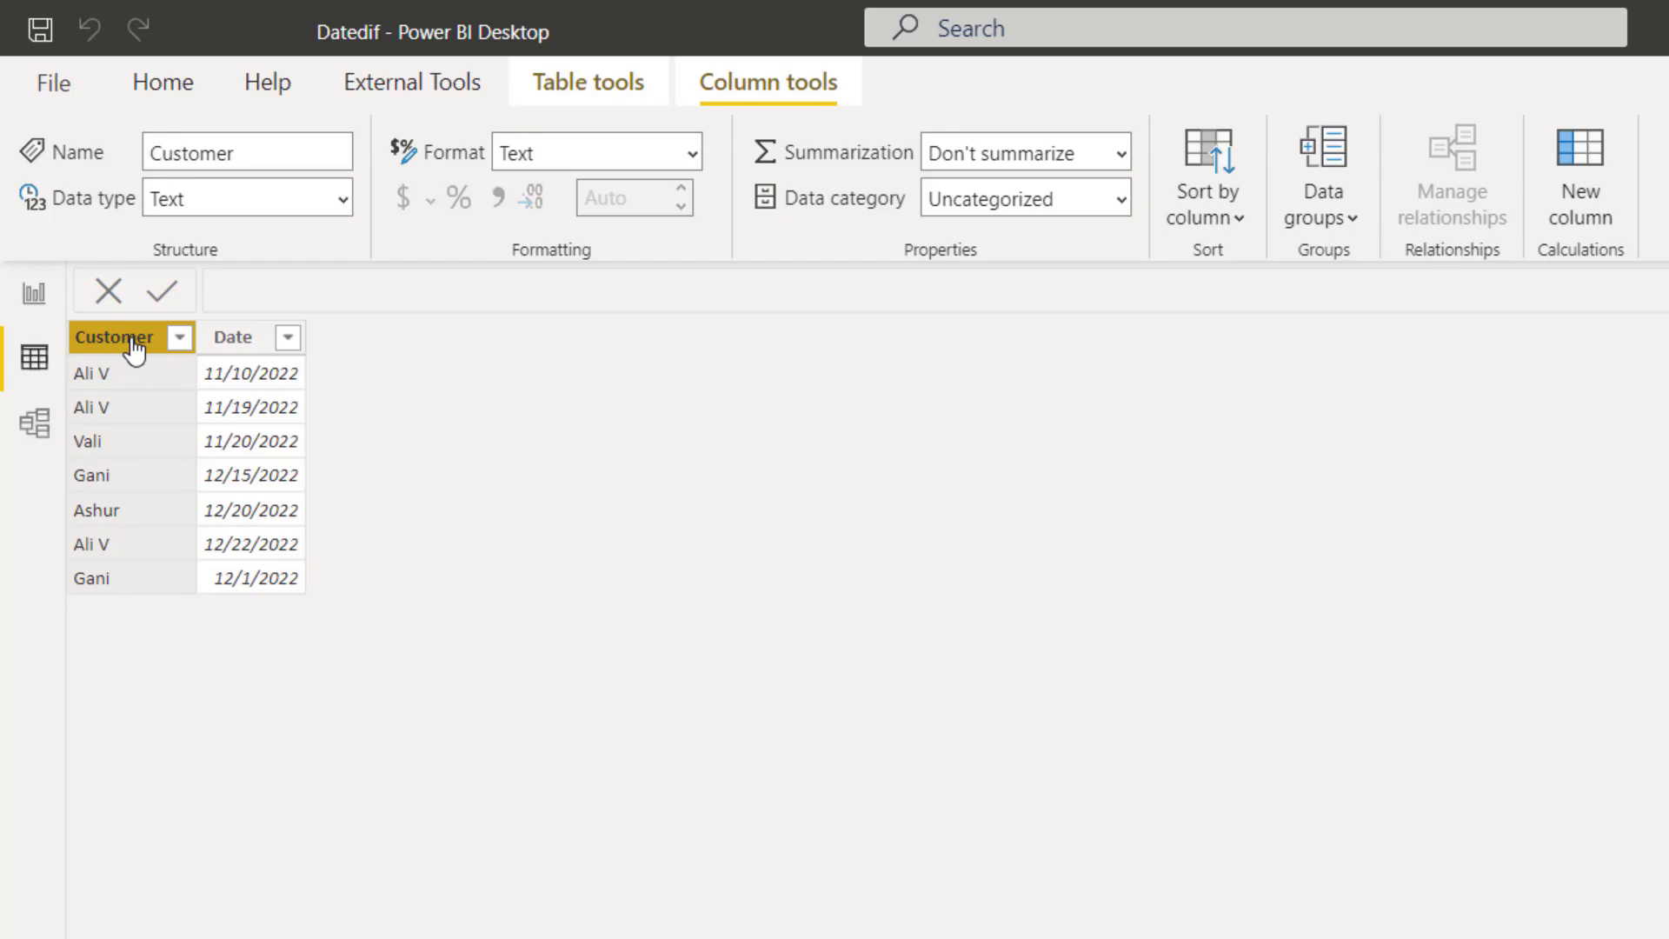
click(243, 346)
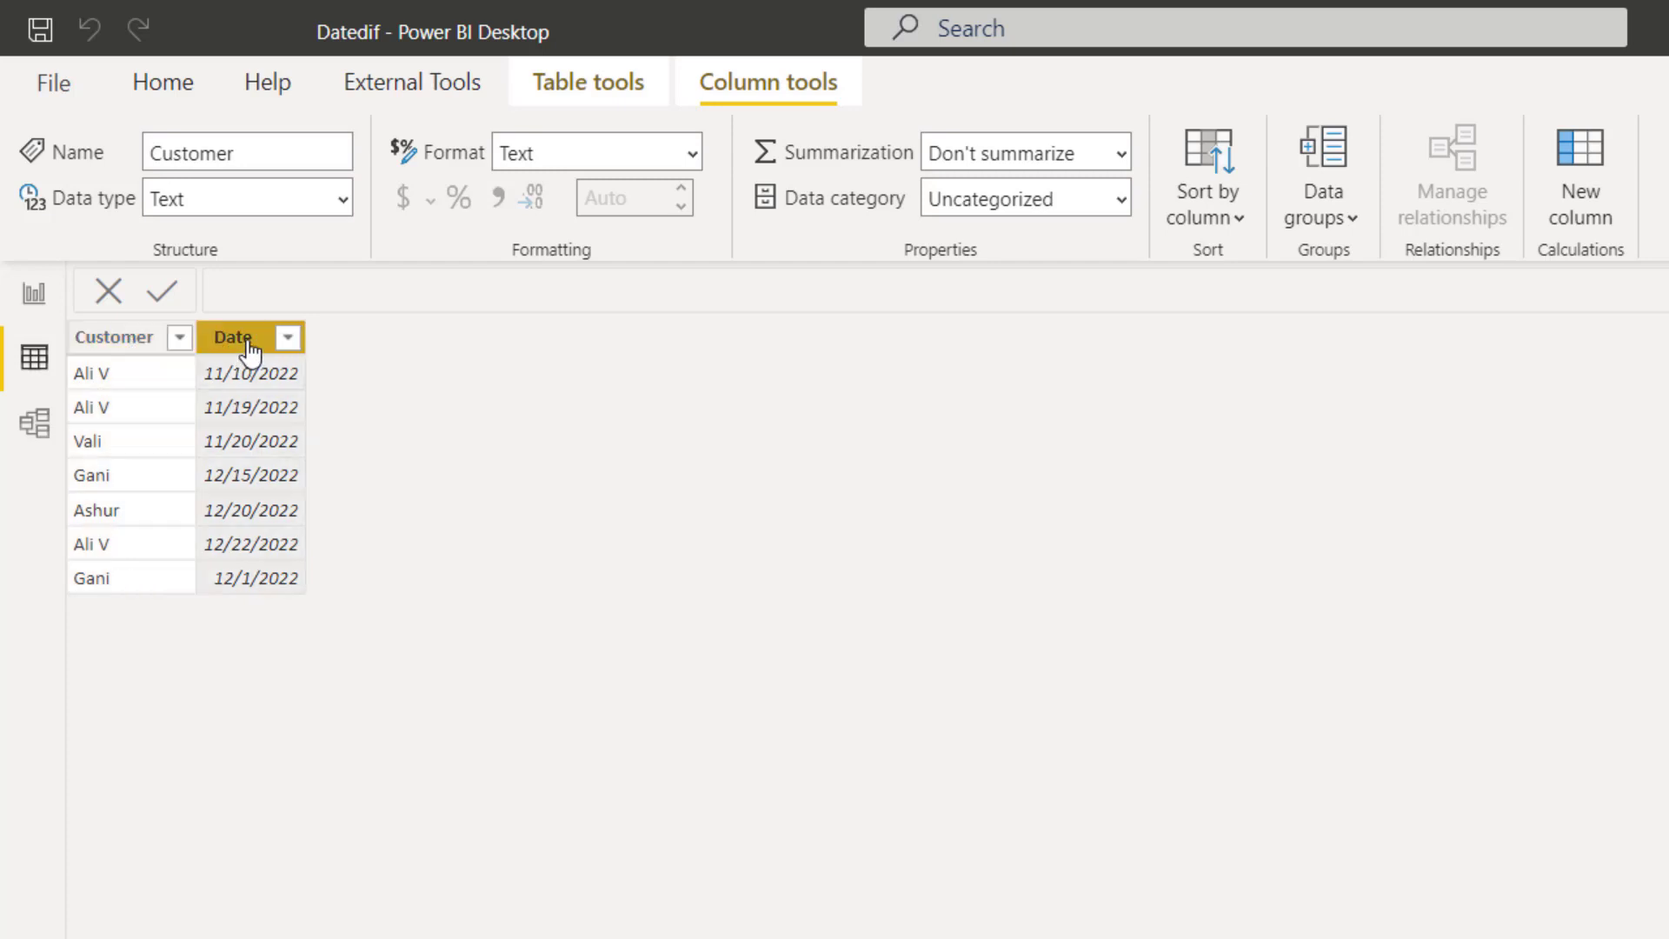
- Filter the Customer column to the first customer in the list and check that customer's dates
click(179, 337)
click(238, 673)
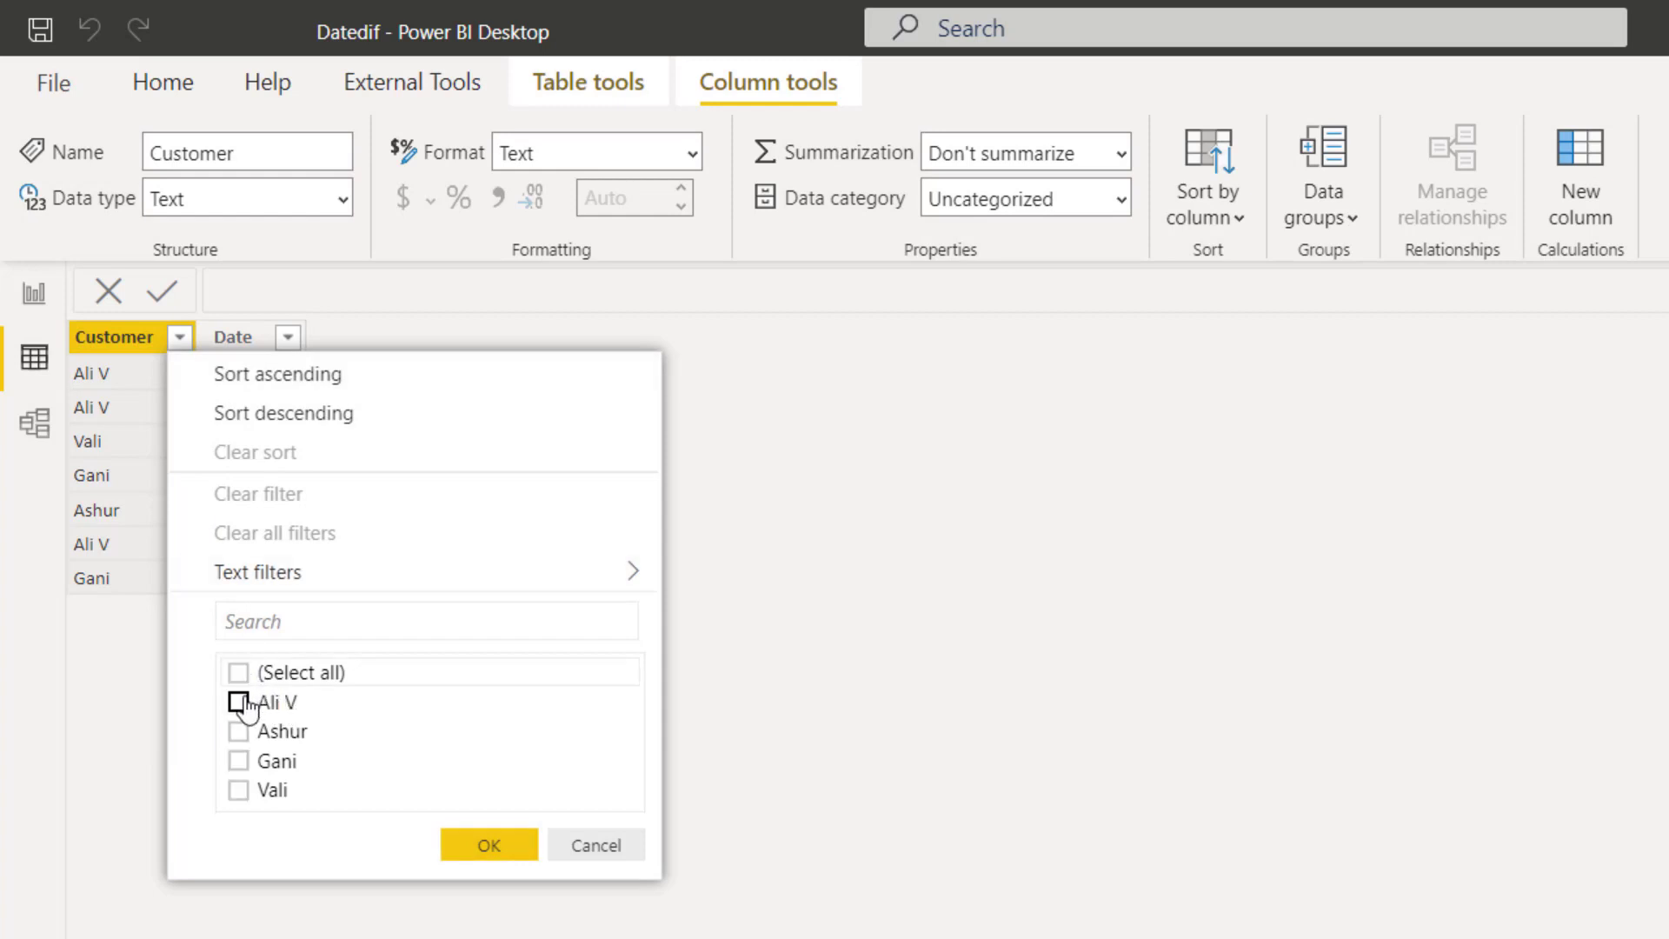
click(238, 702)
click(465, 843)
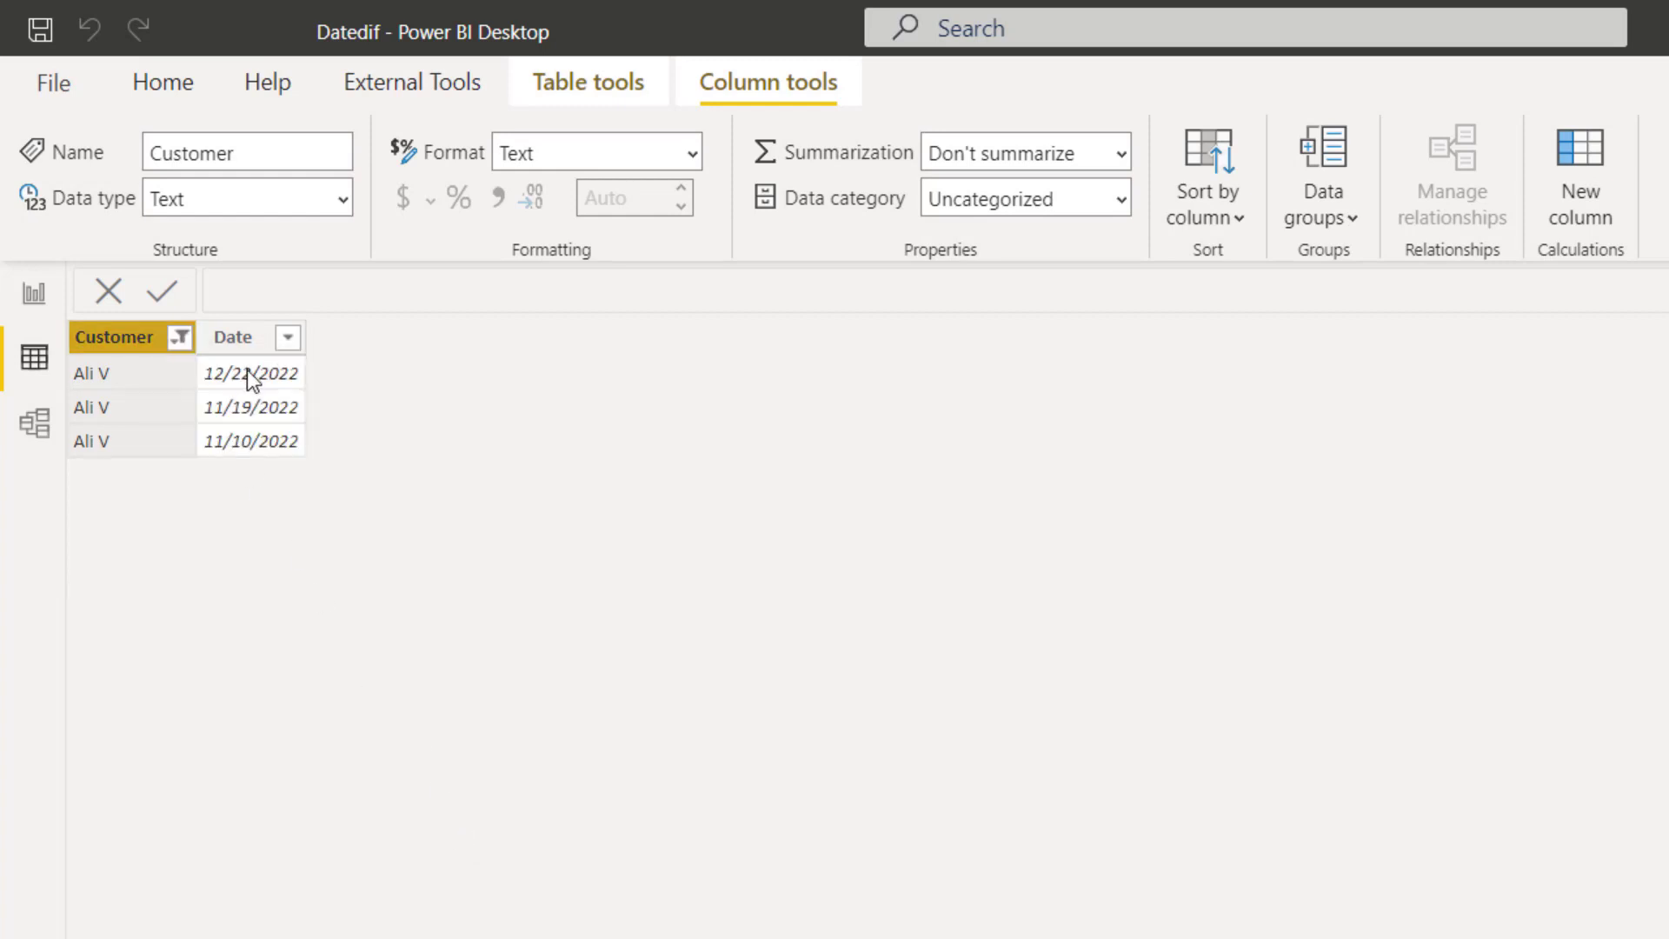
click(238, 442)
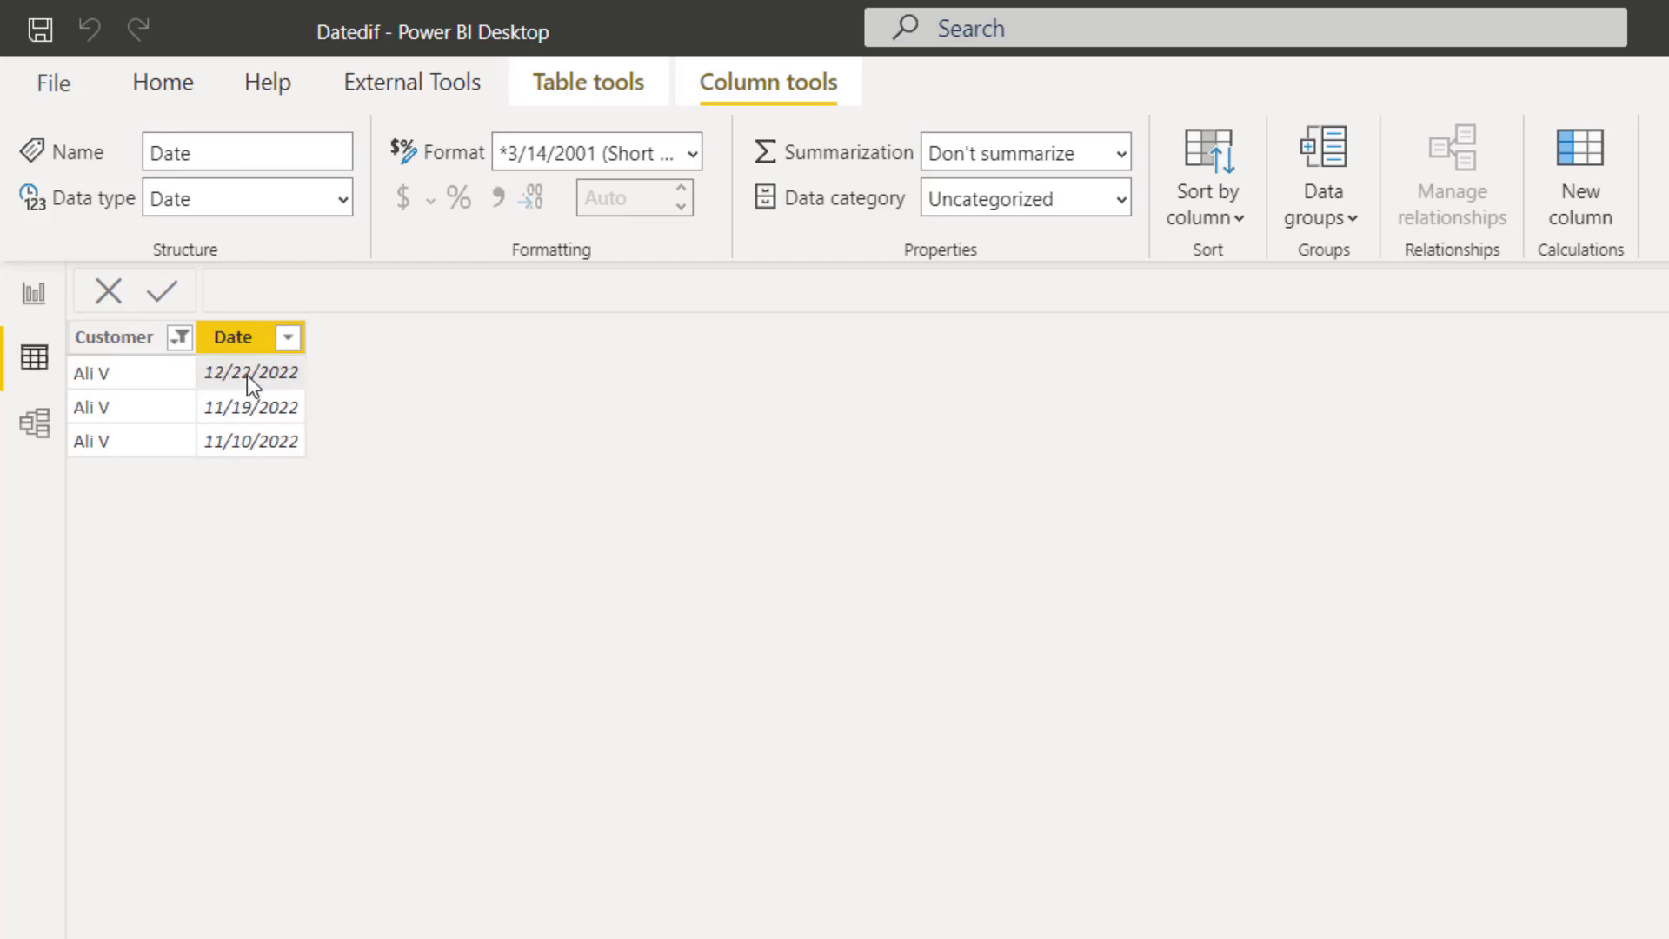
- Review the filtered customer's latest date and clear the filter on the Customer column
click(179, 339)
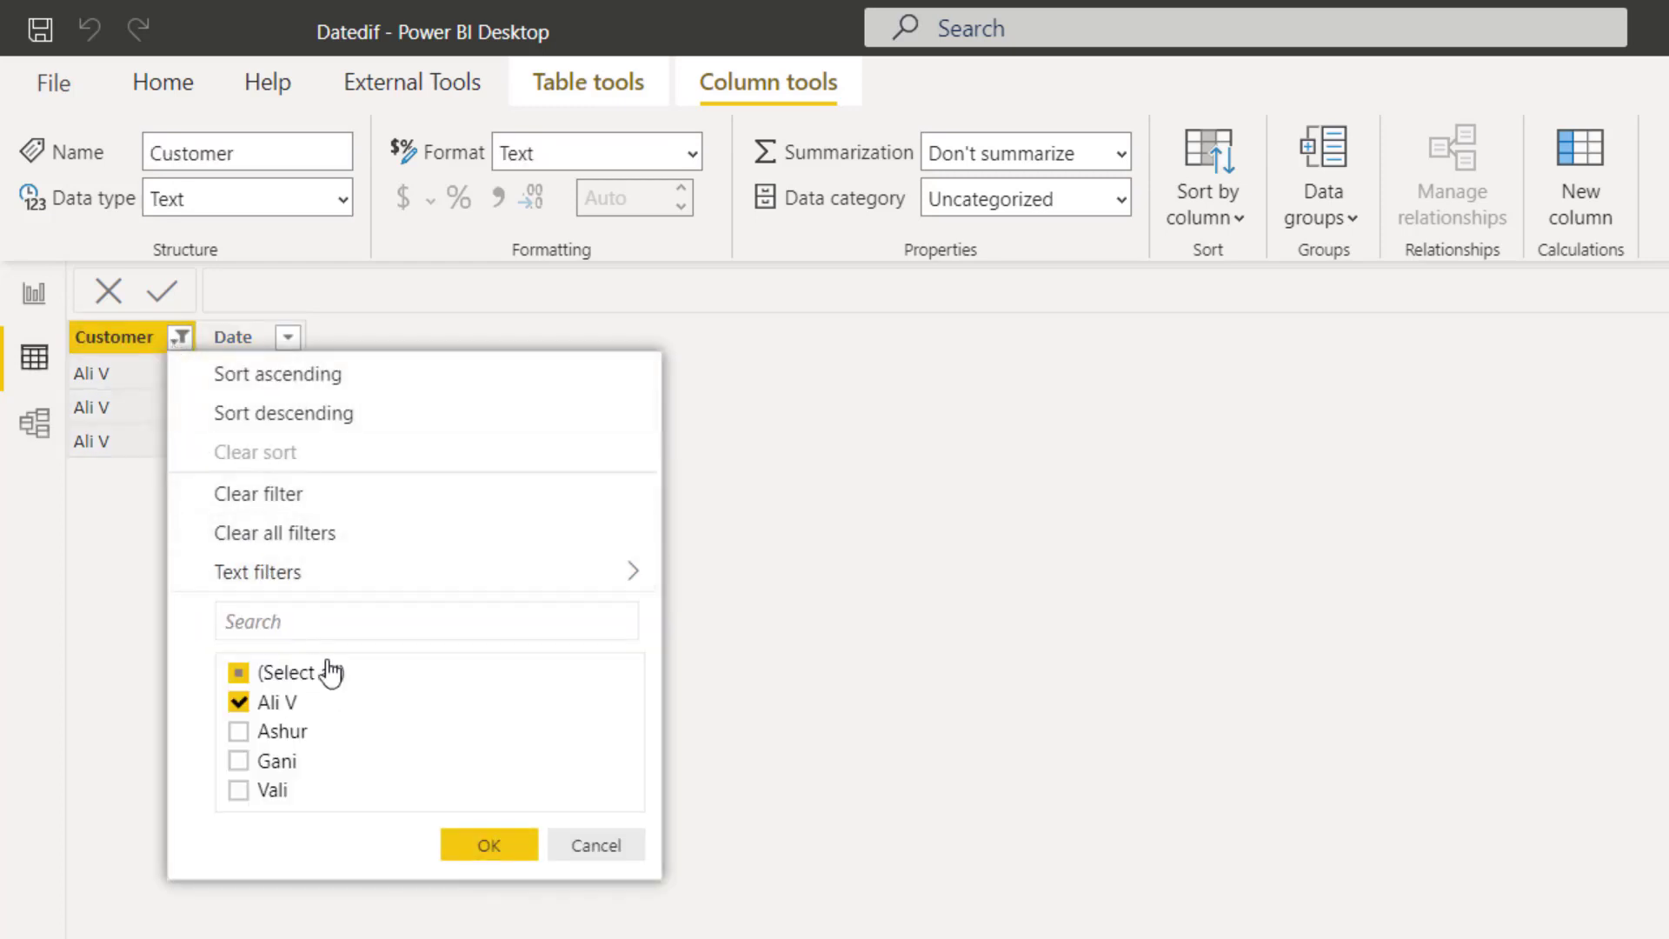
click(134, 341)
click(239, 375)
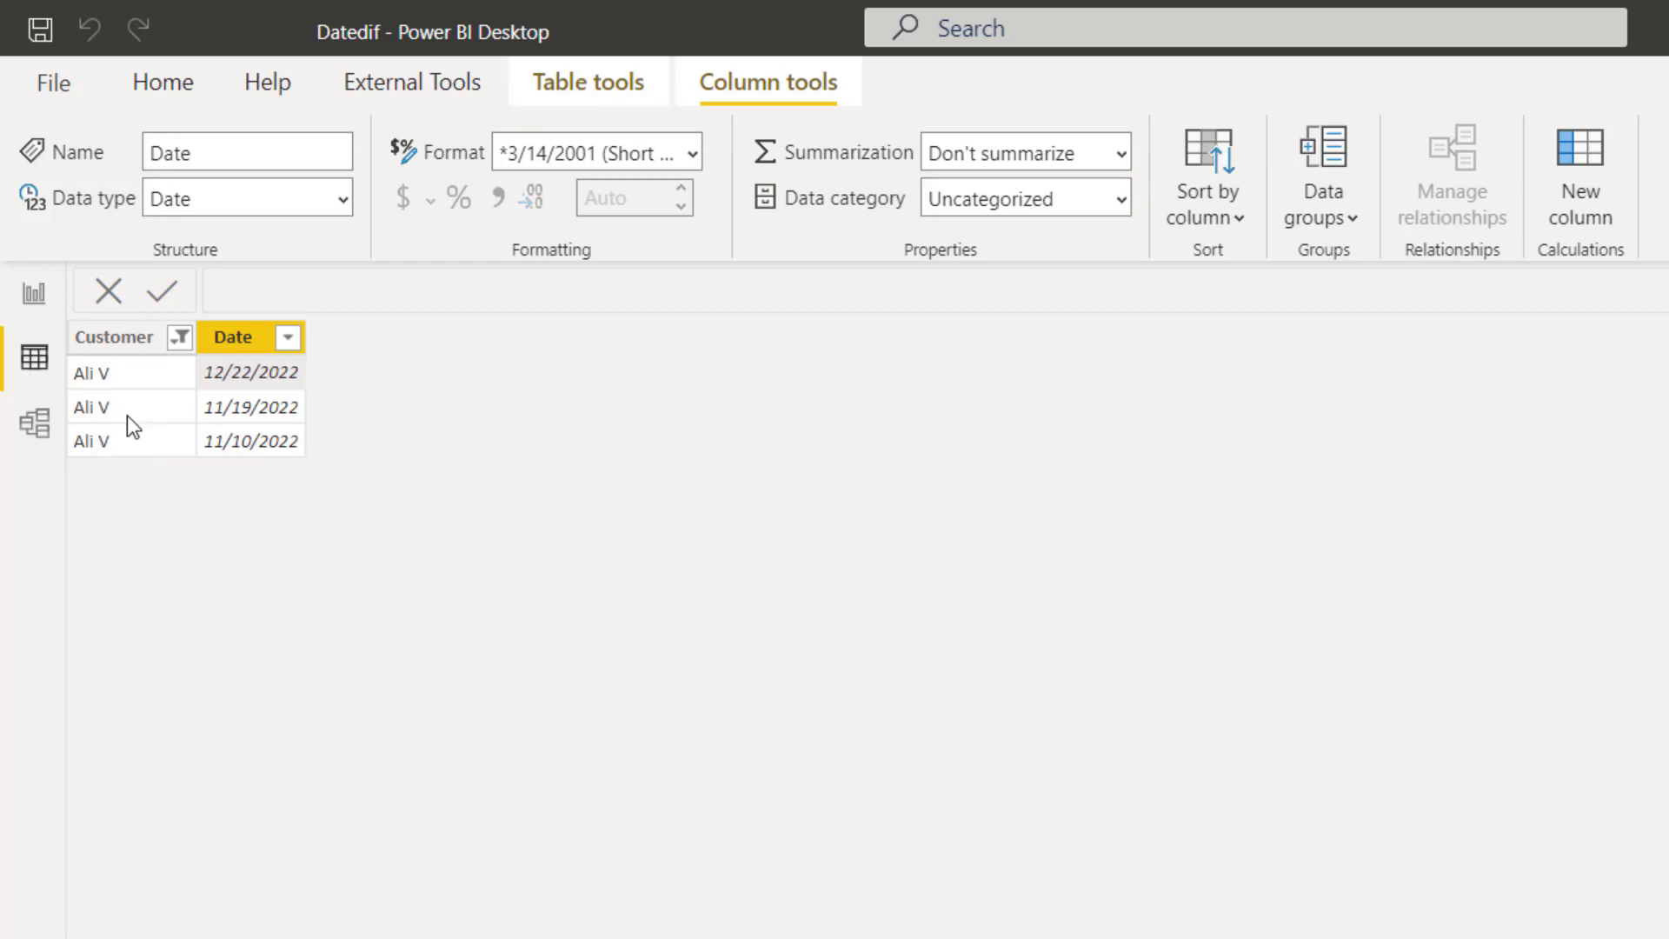
click(179, 338)
click(300, 537)
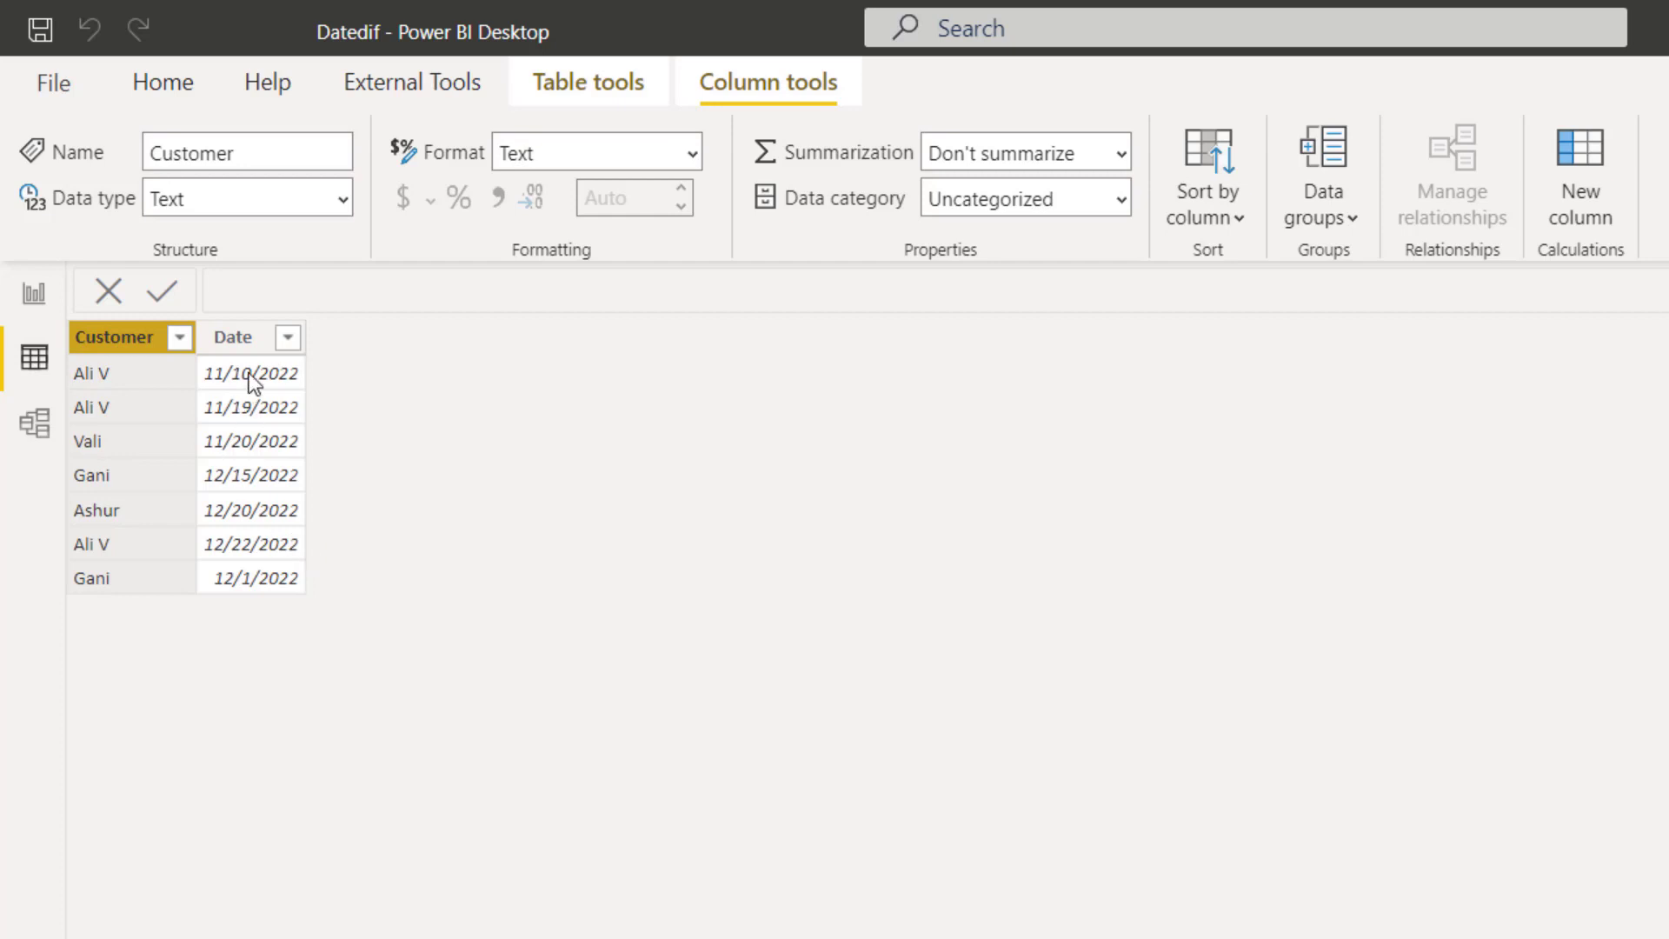
- Add a calculated column named Last Transaction Date and start its formula on a second line
click(248, 339)
click(1587, 160)
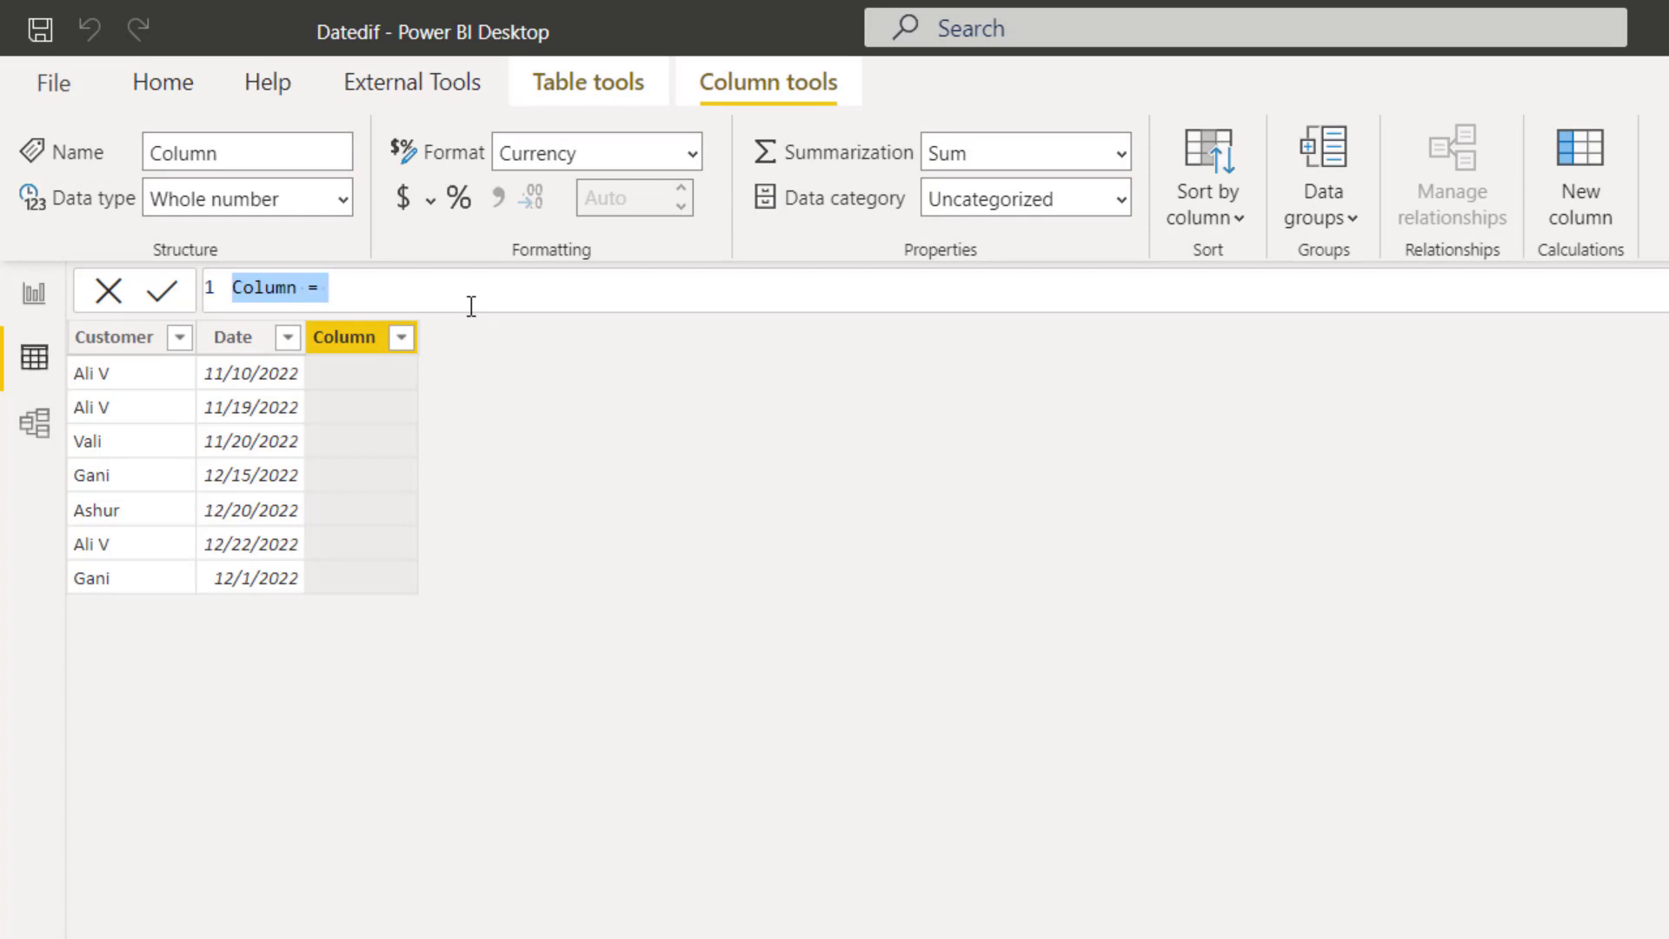
text(Last Tran)
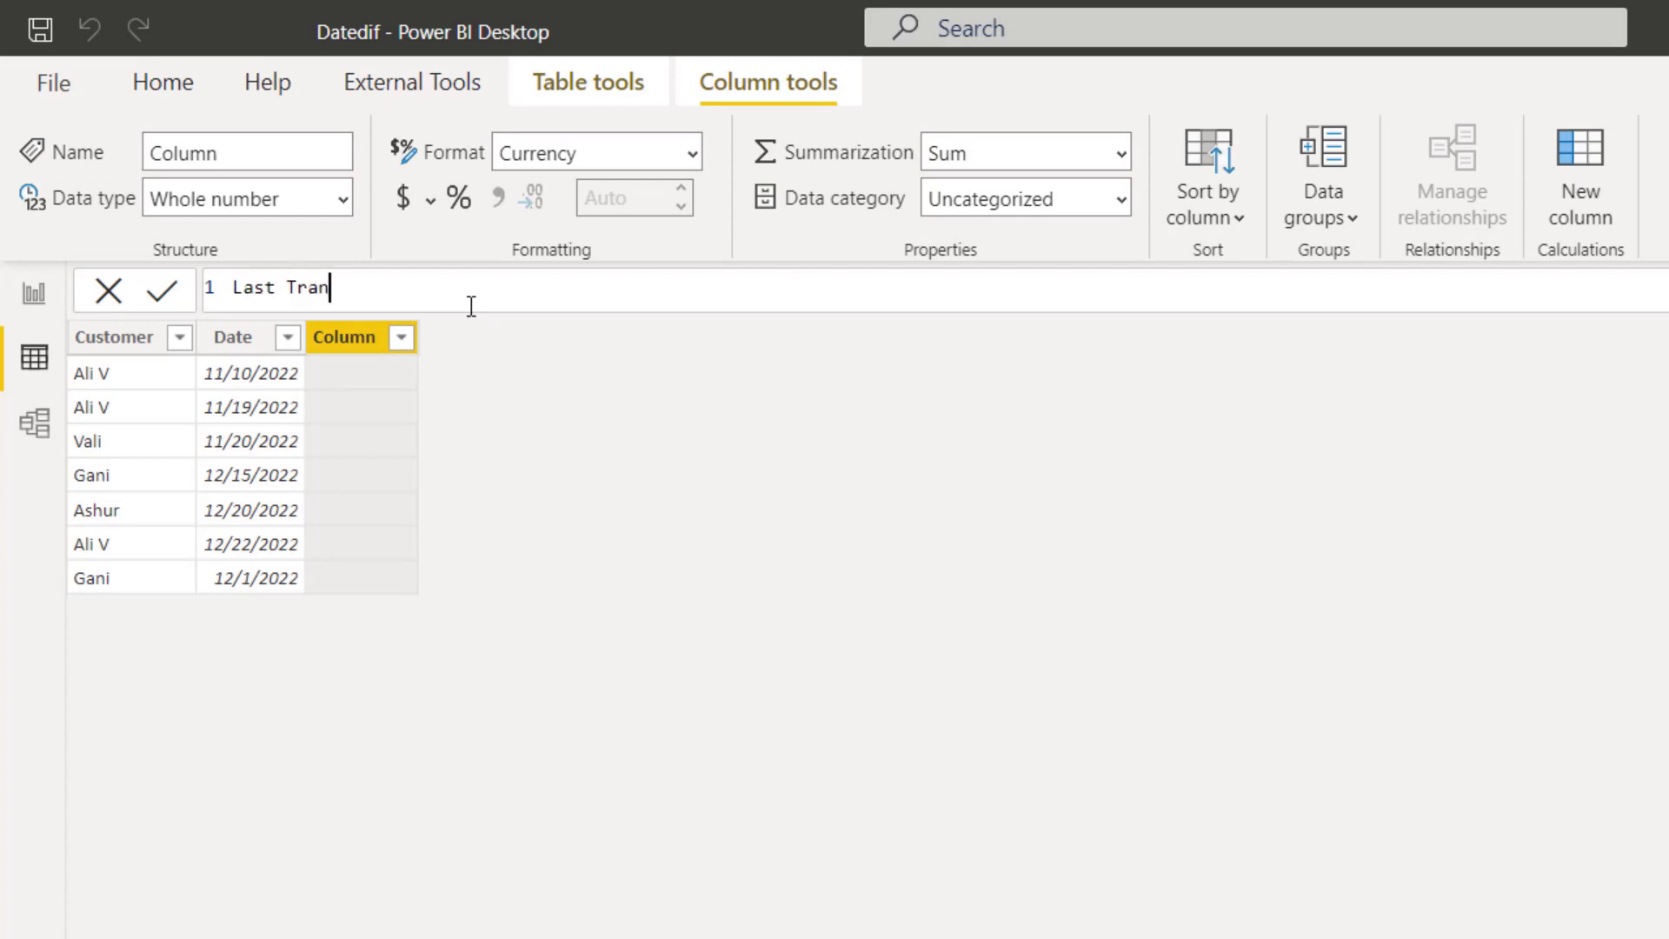
text(d)
text(action Date )
text(=)
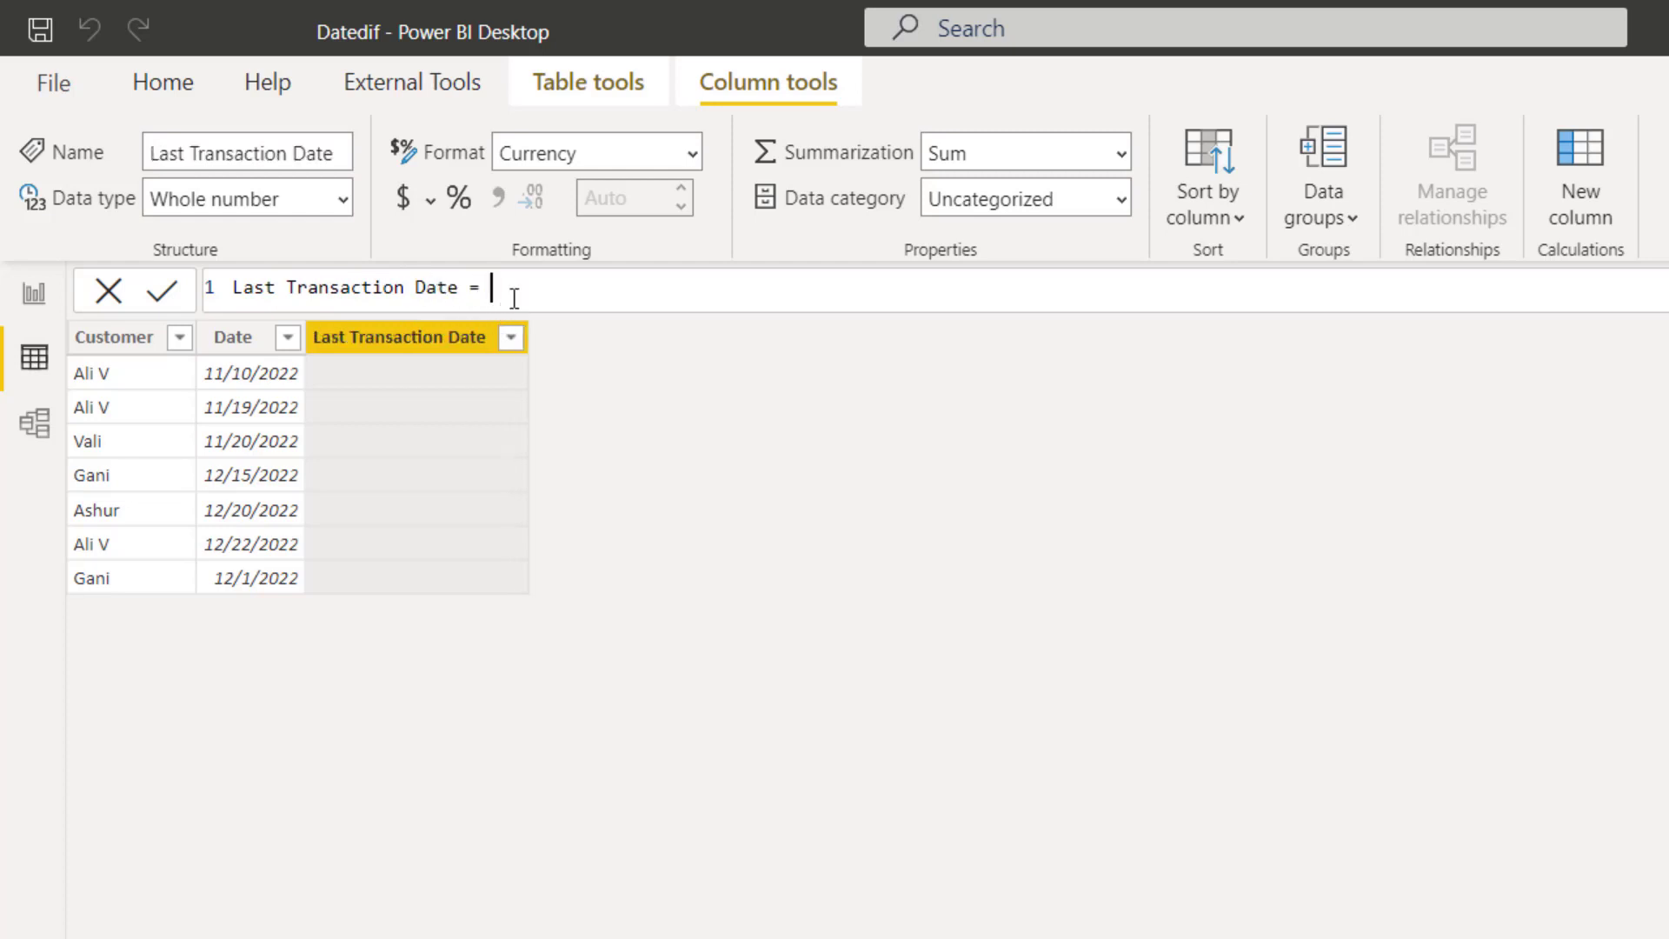
key(shift+Return)
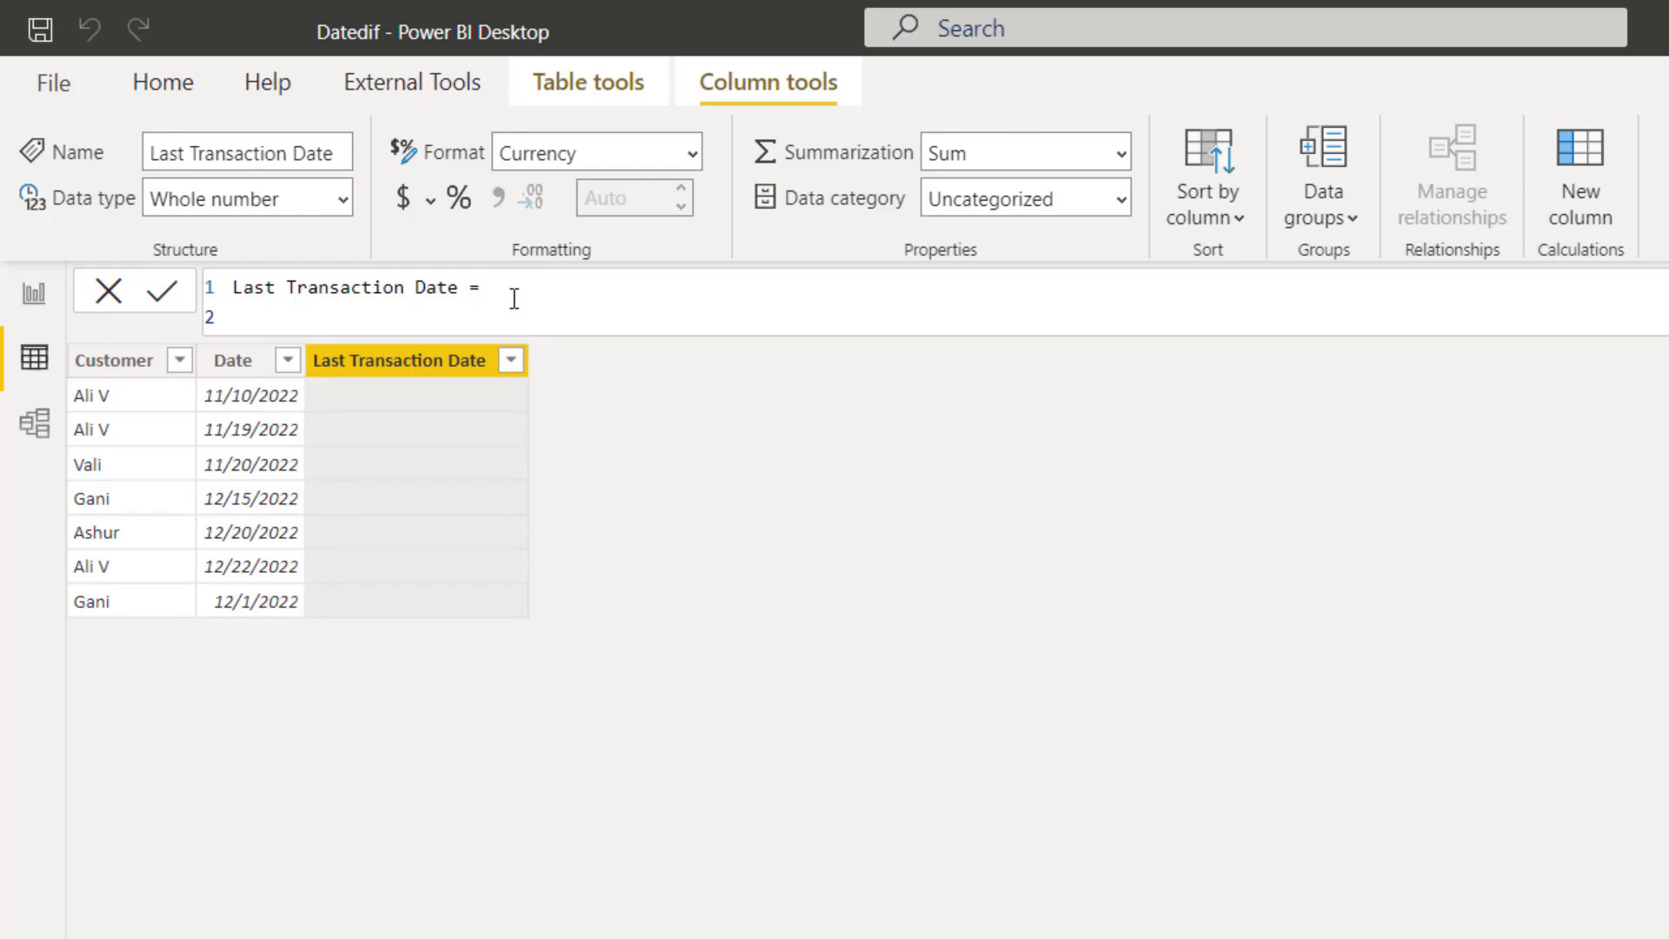
- Define the Last Transaction Date column as MAXX('Table', 'Table'[Date]) and commit the formula
text(max)
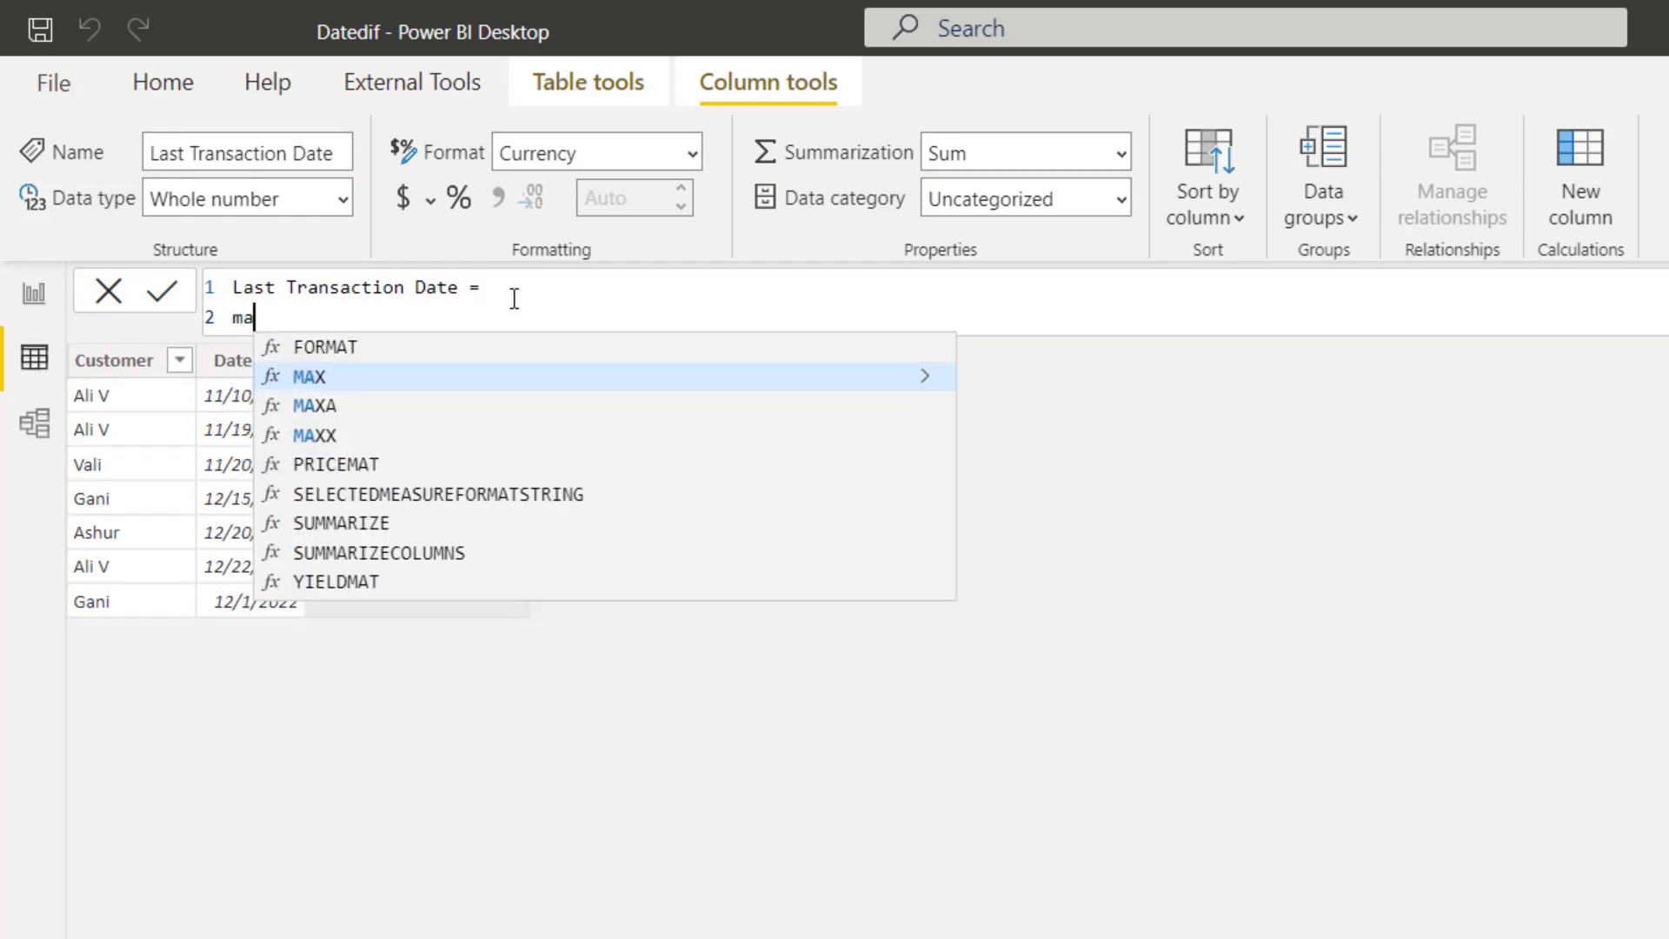
key(Down)
key(Down)
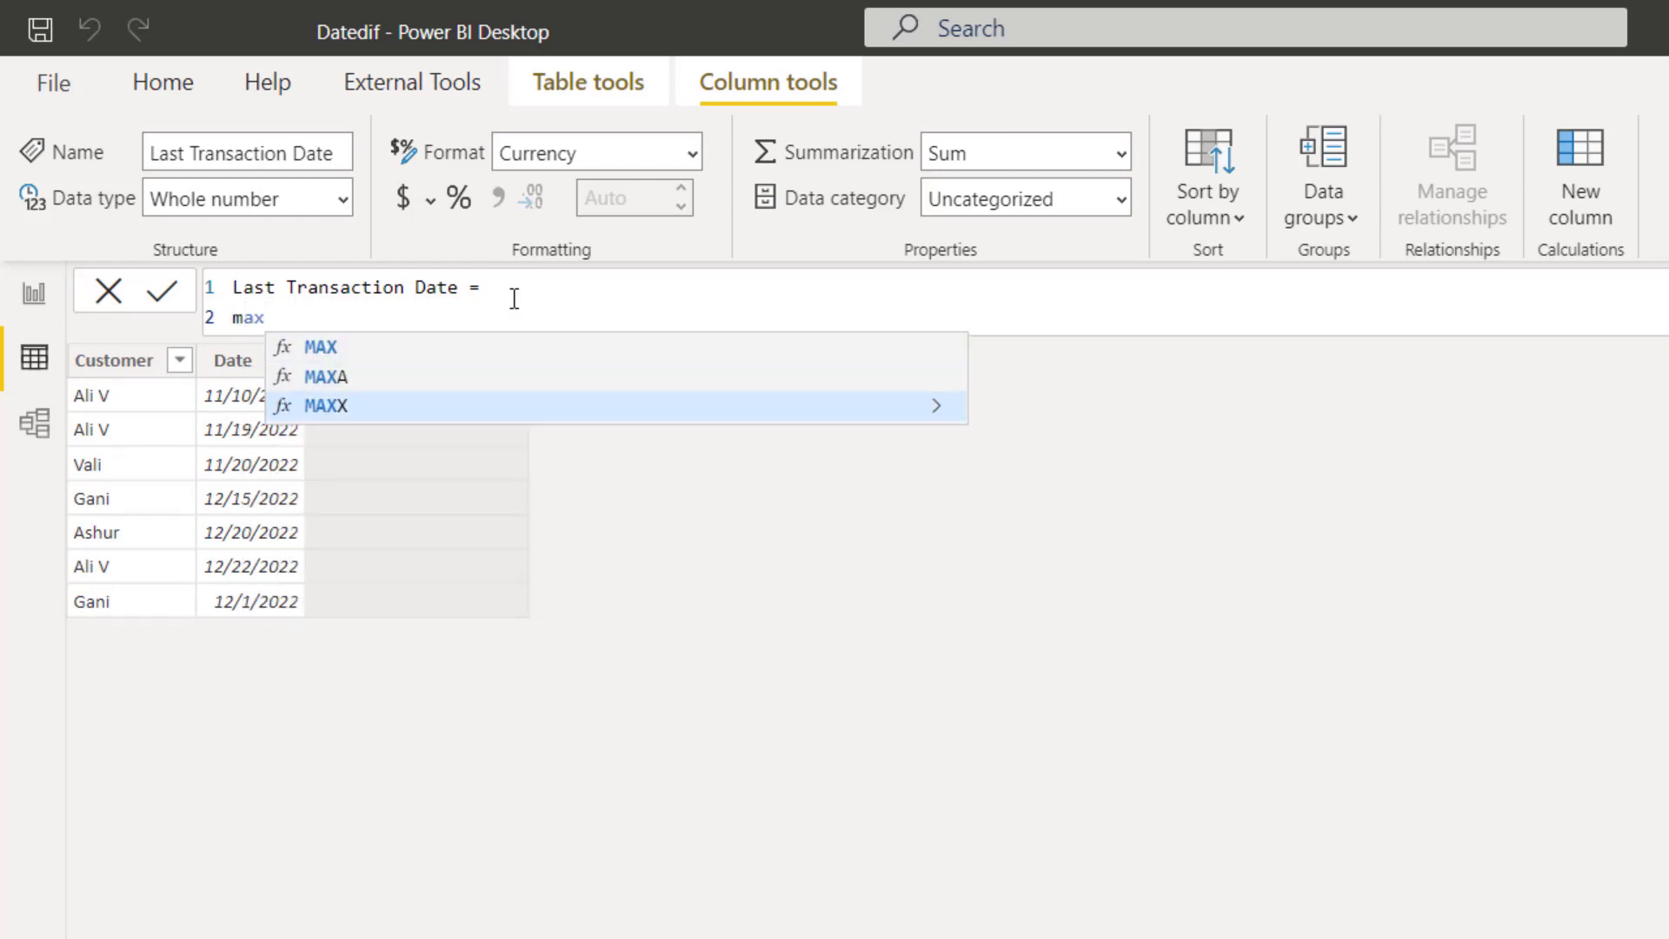
key(Tab)
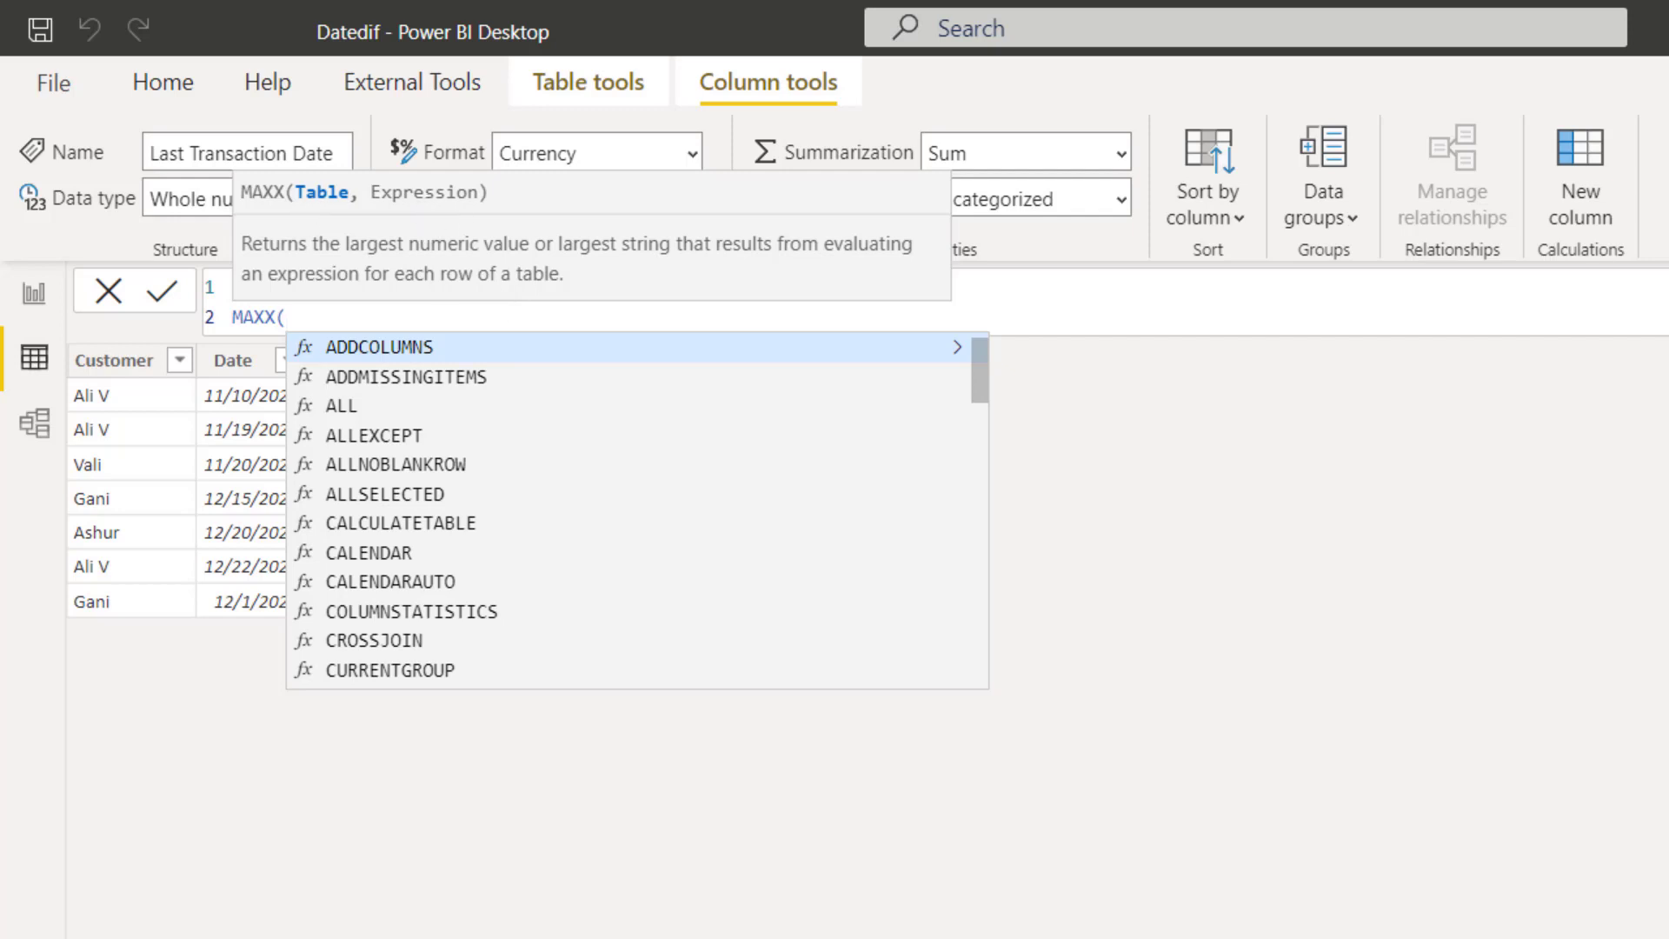
text(t)
key(Tab)
text(, )
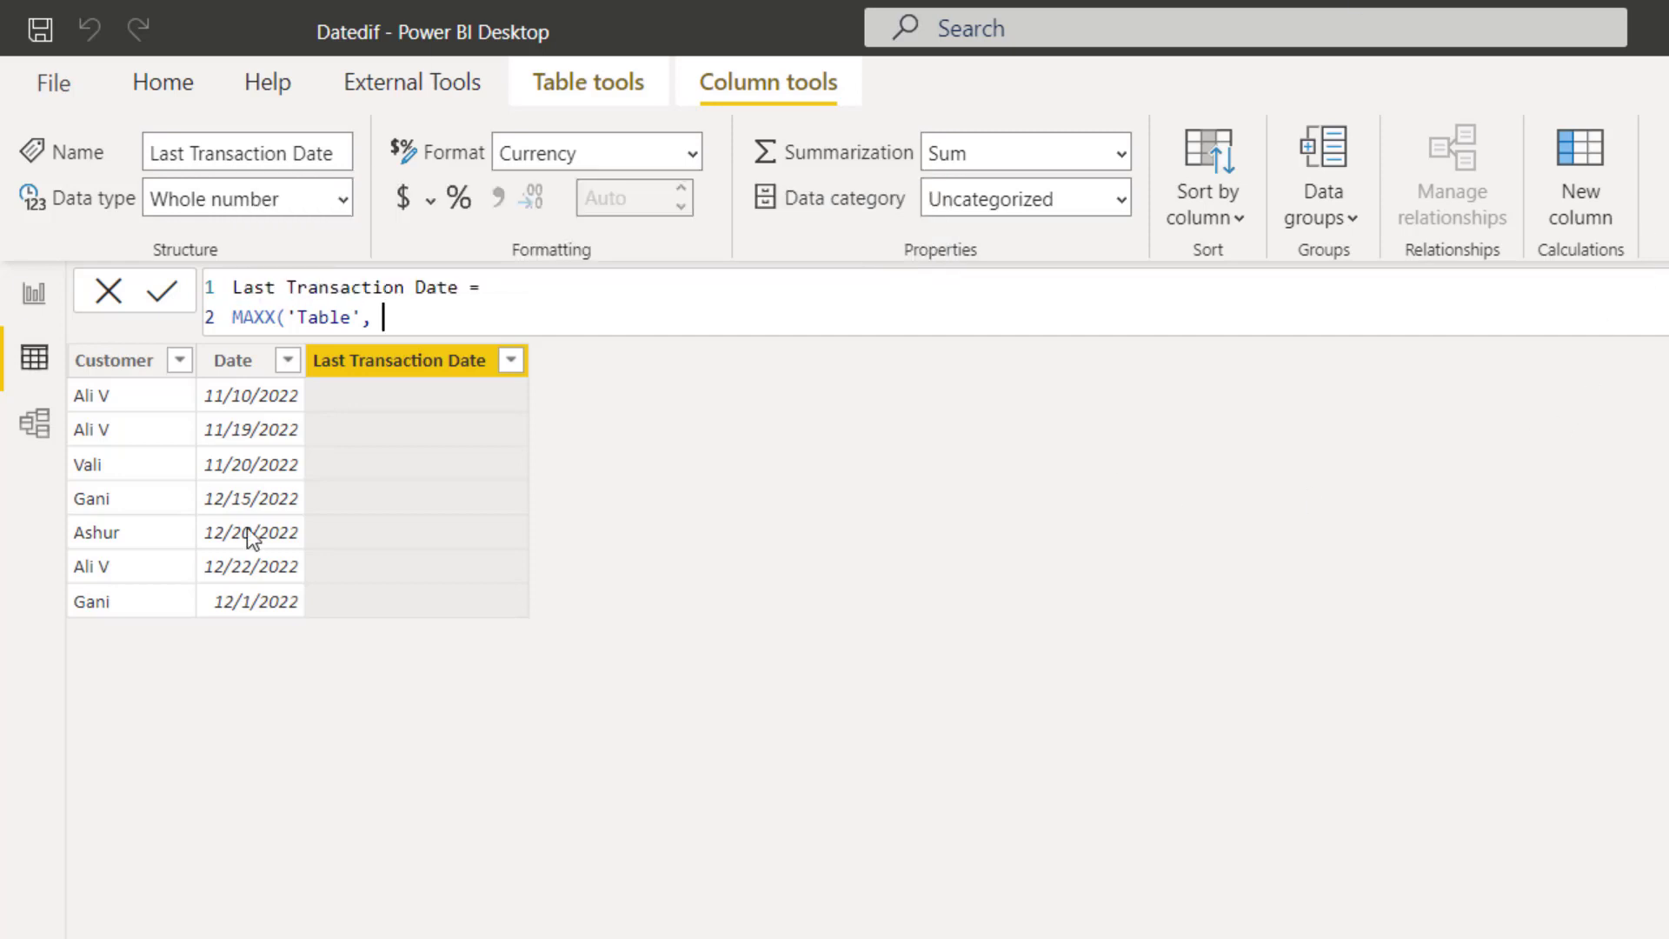
text(date)
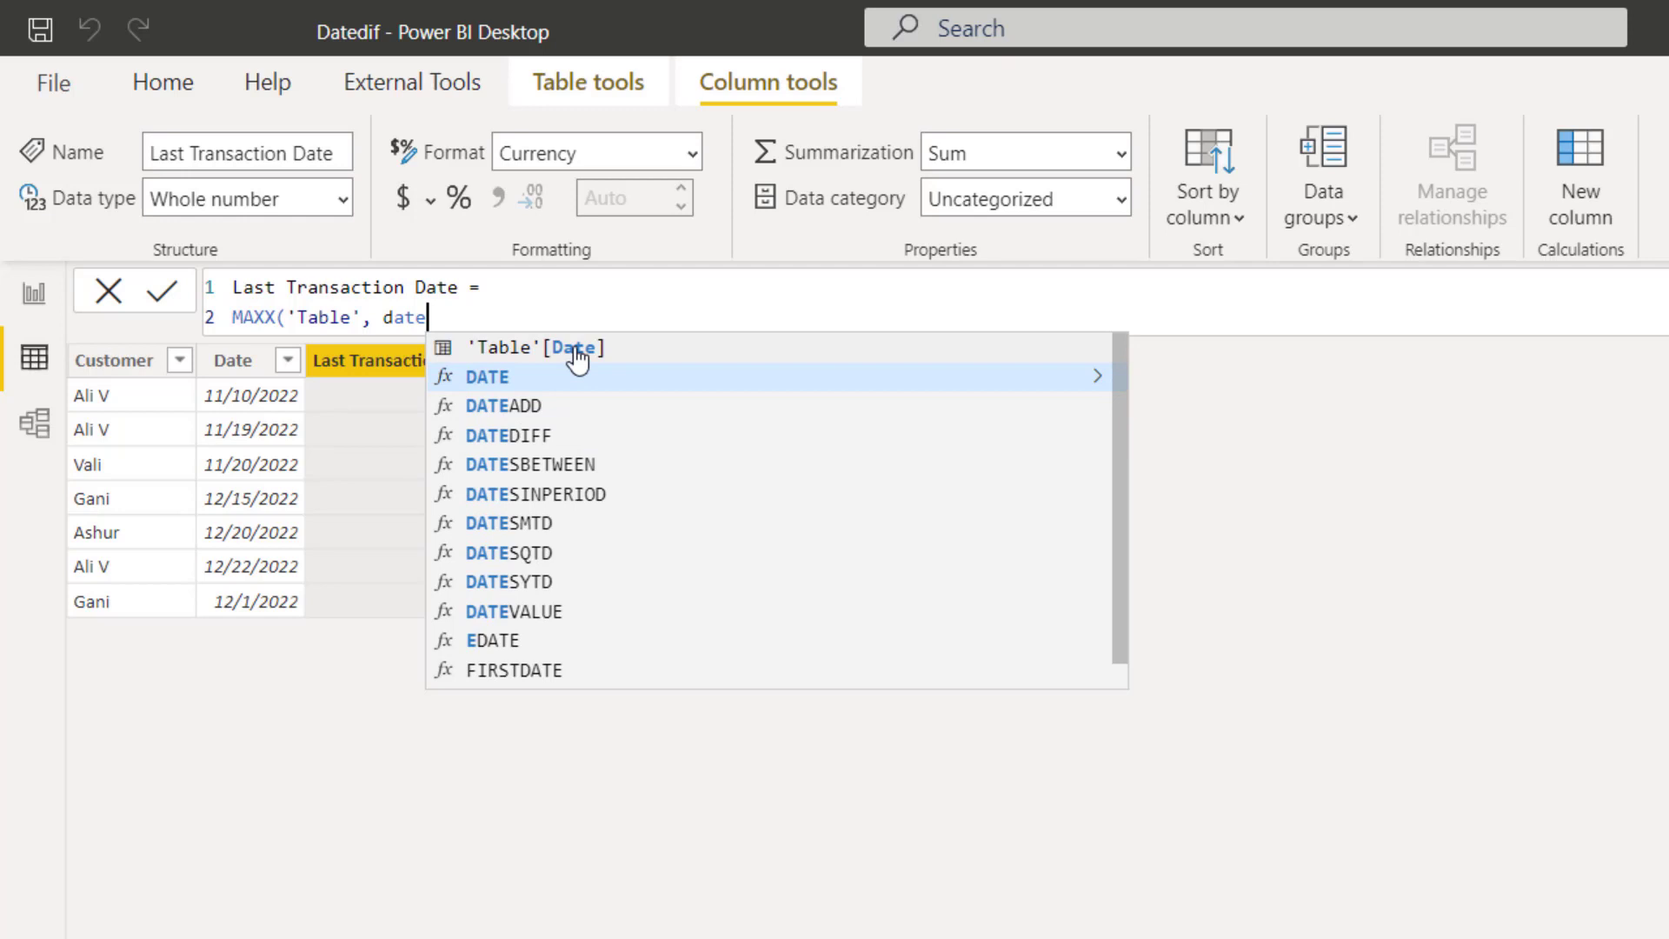
click(574, 348)
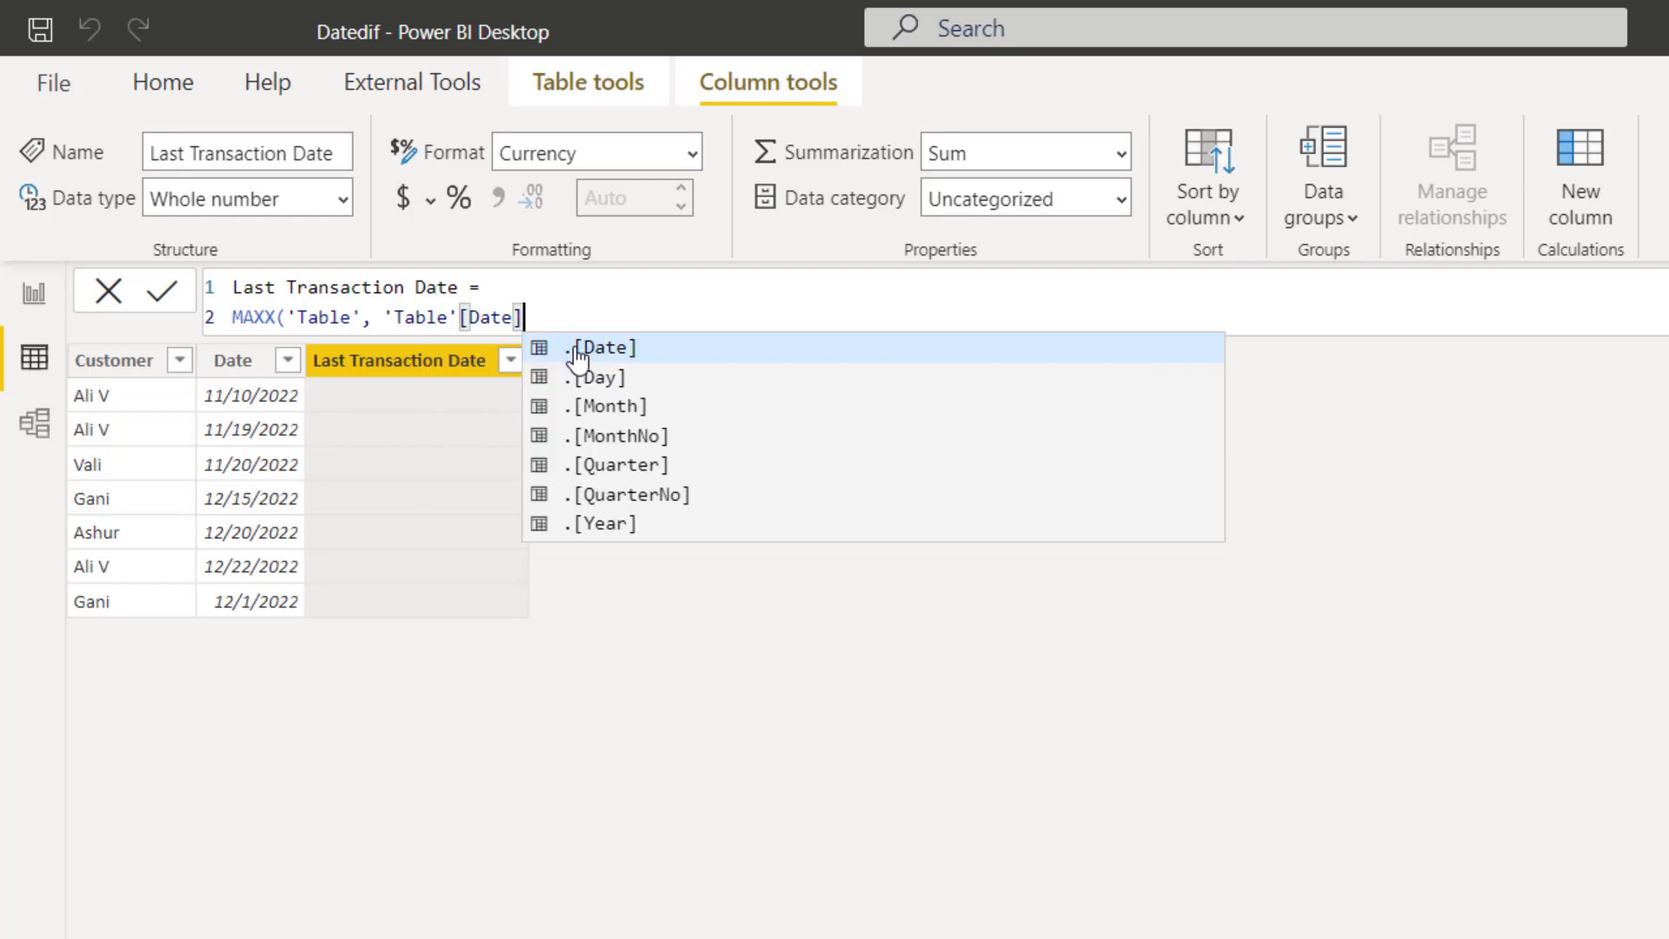
text())
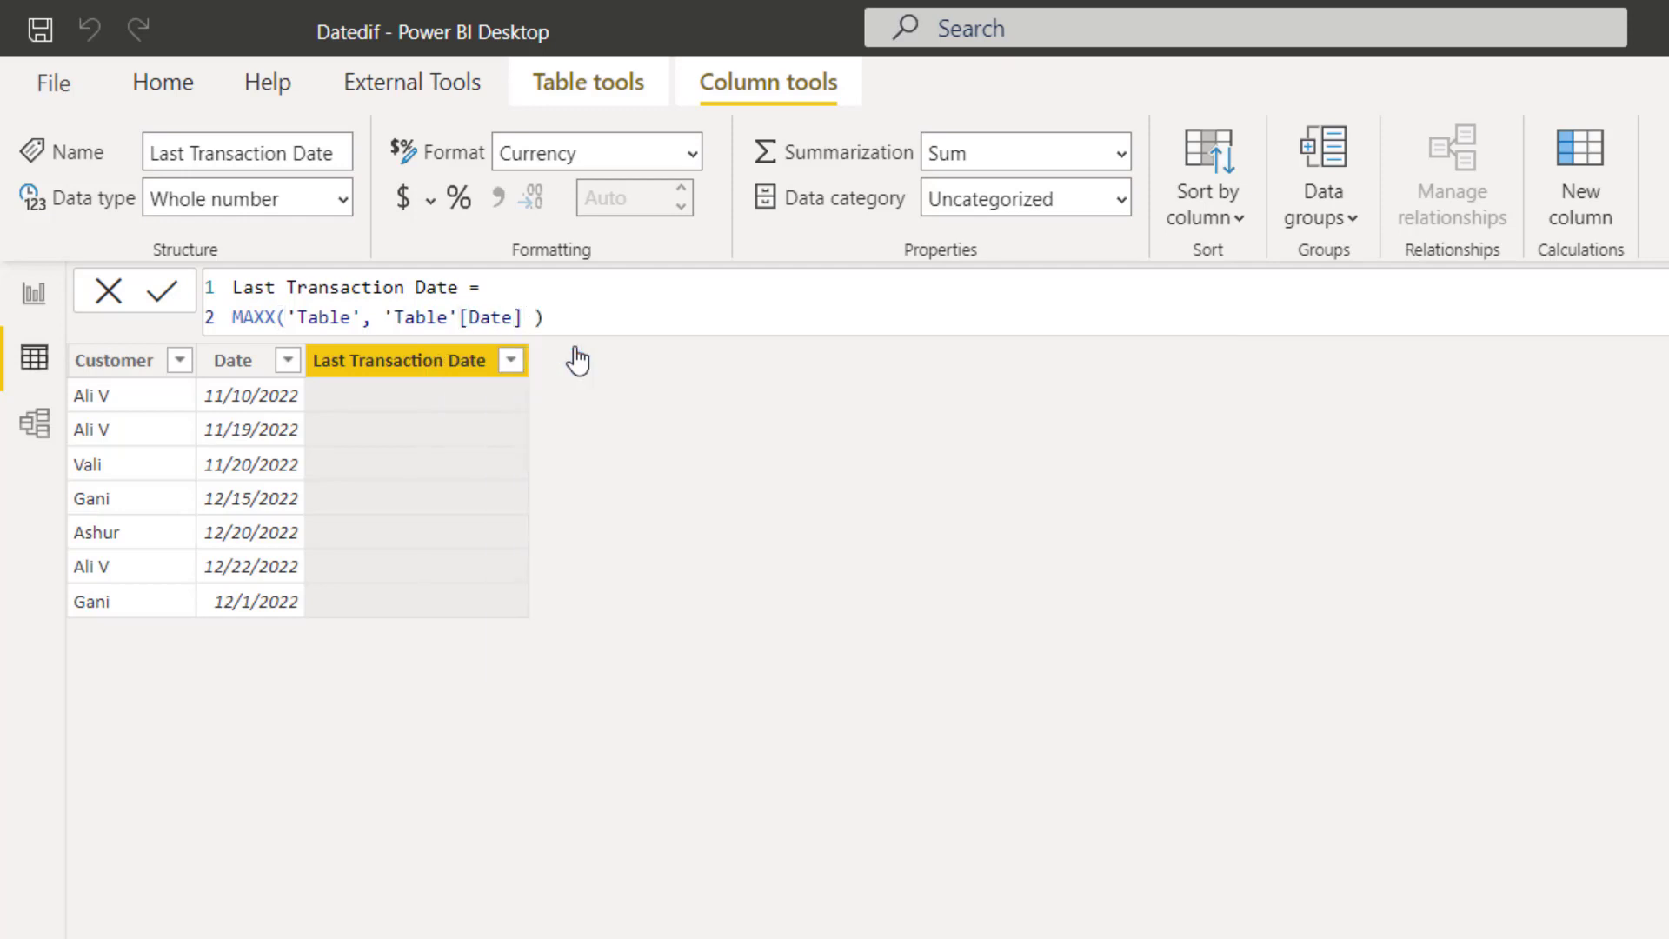
key(Return)
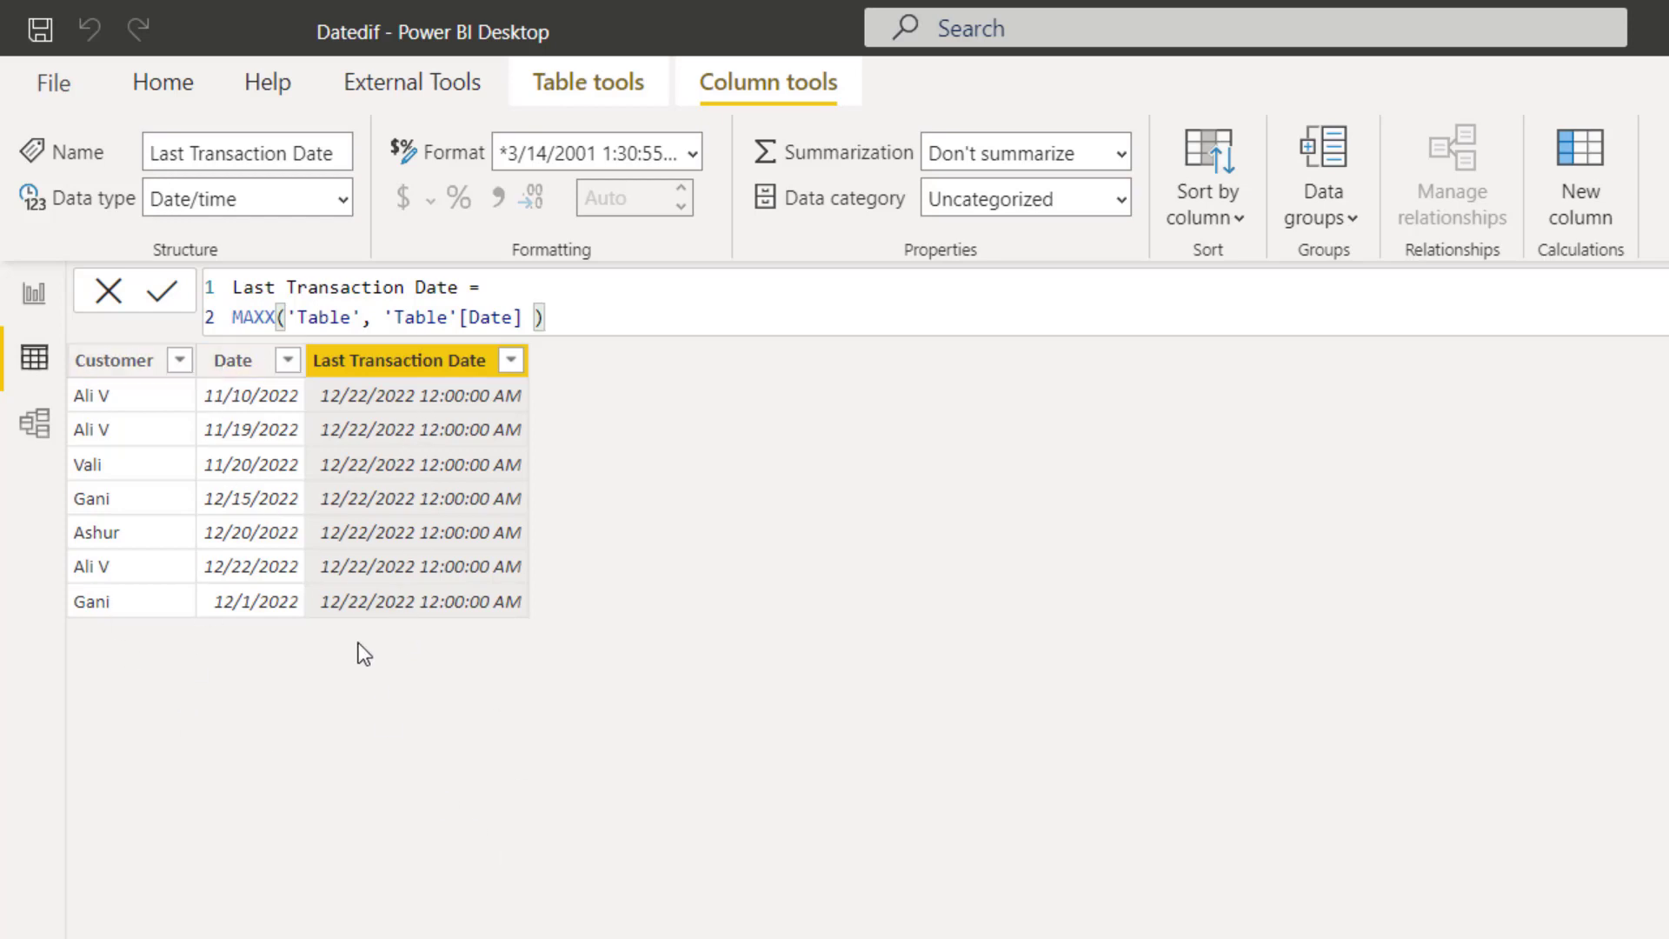
- Compare the Last Transaction Date values with the Date column and inspect the table argument of MAXX
click(243, 584)
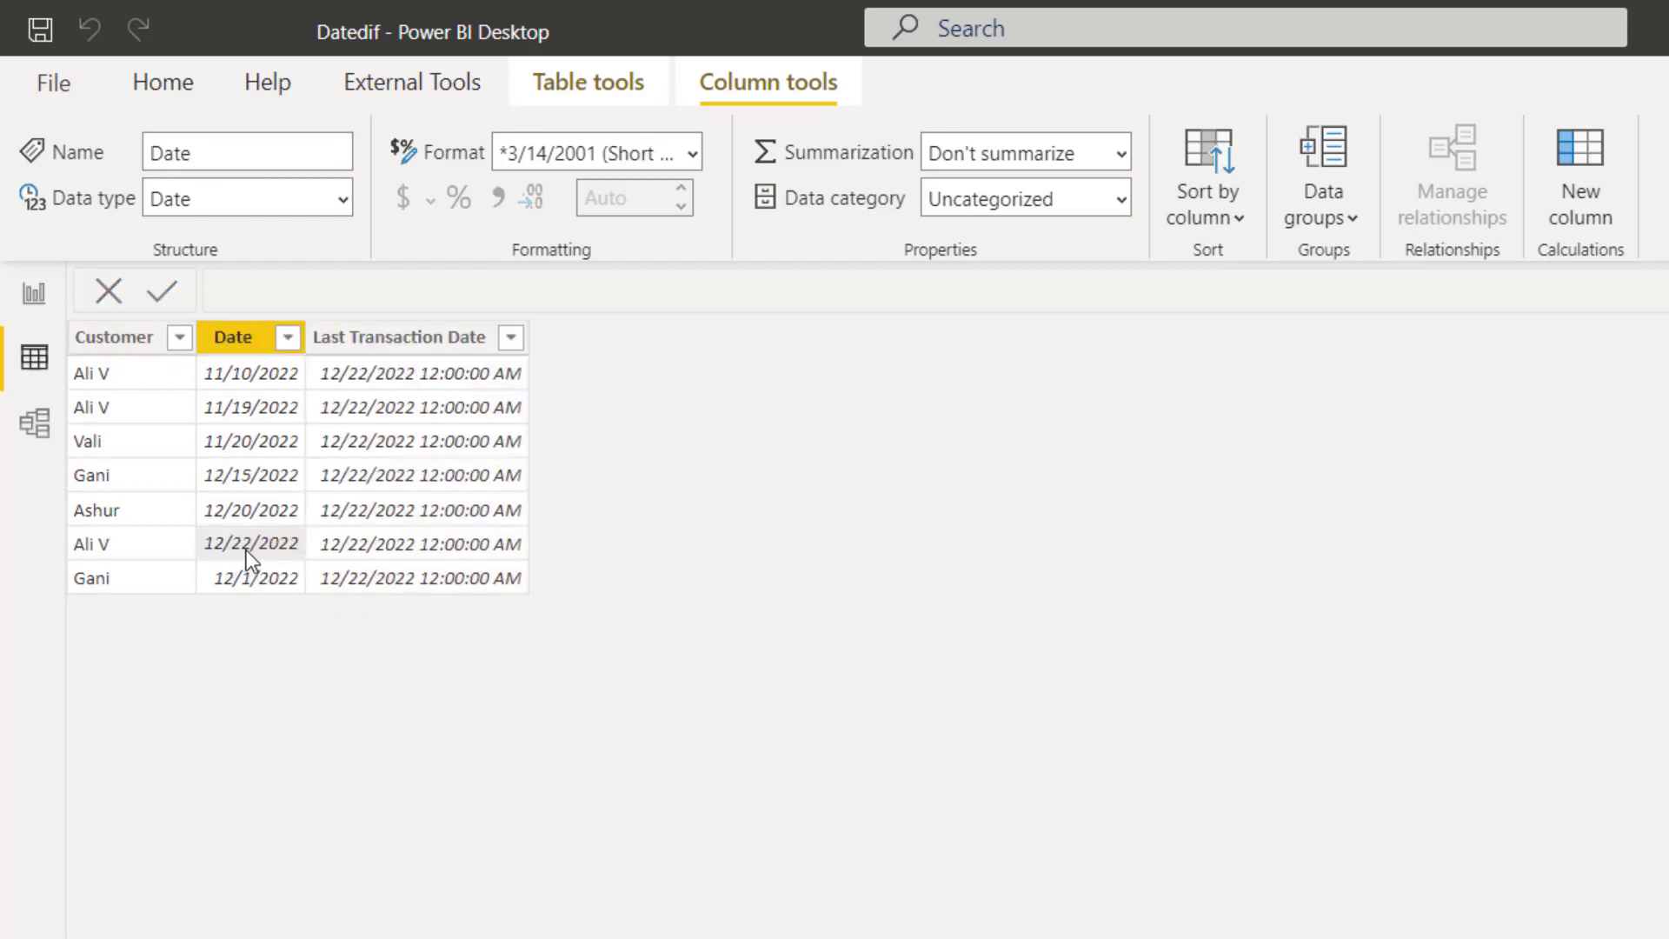
click(379, 339)
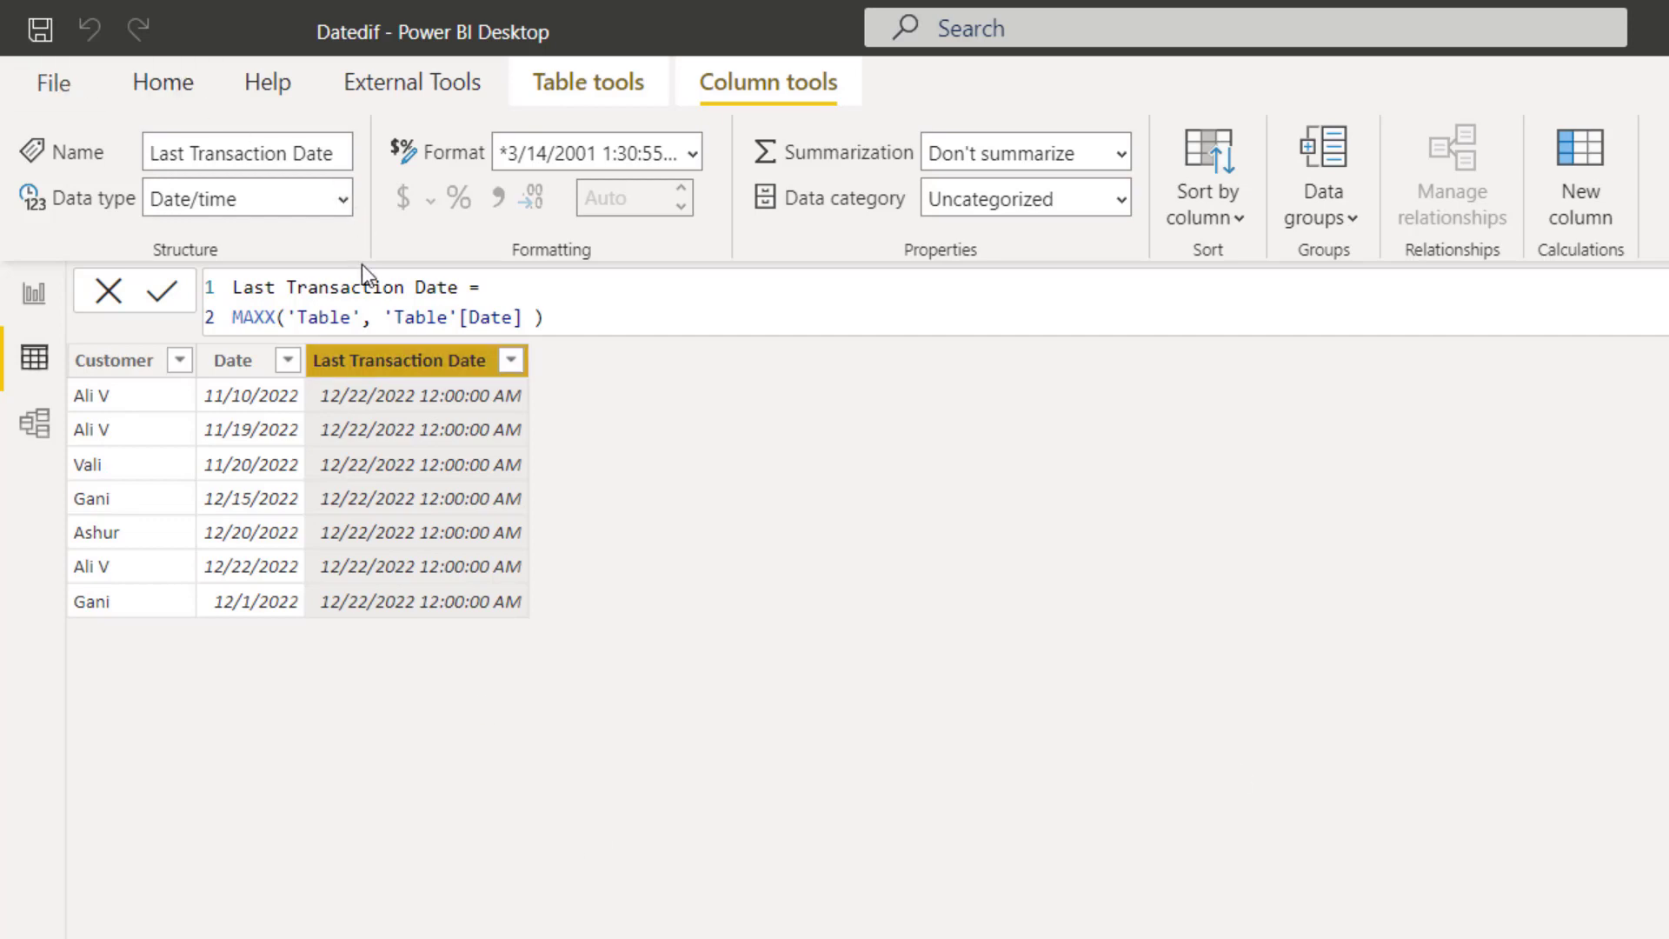
drag(288, 317, 363, 306)
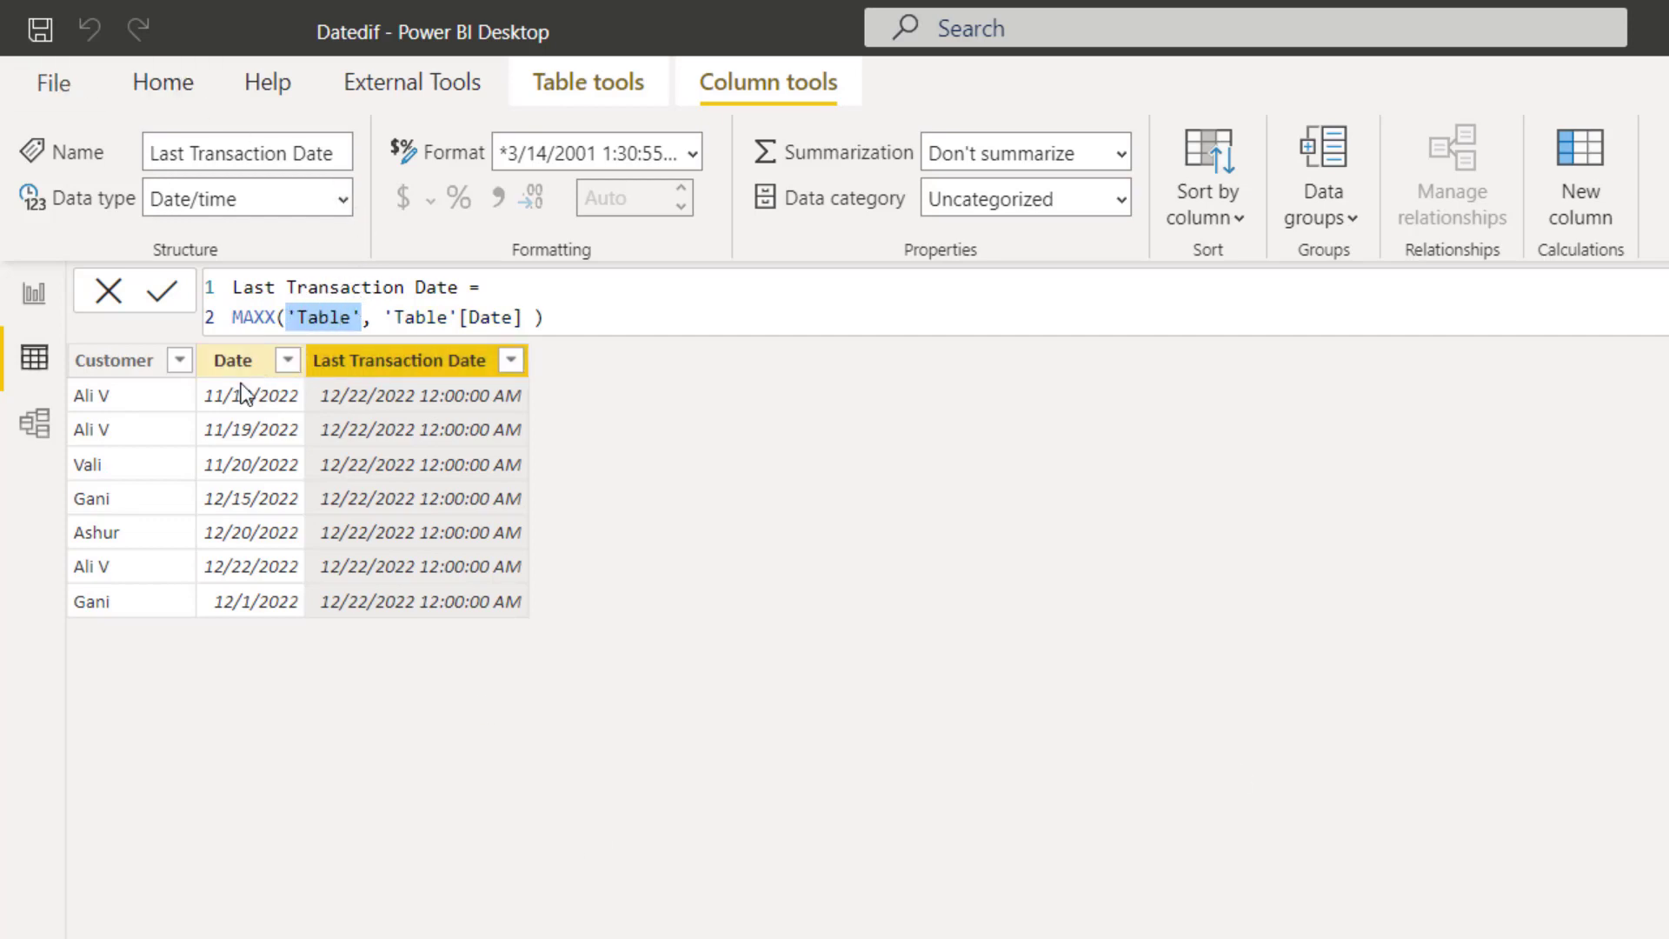
click(281, 318)
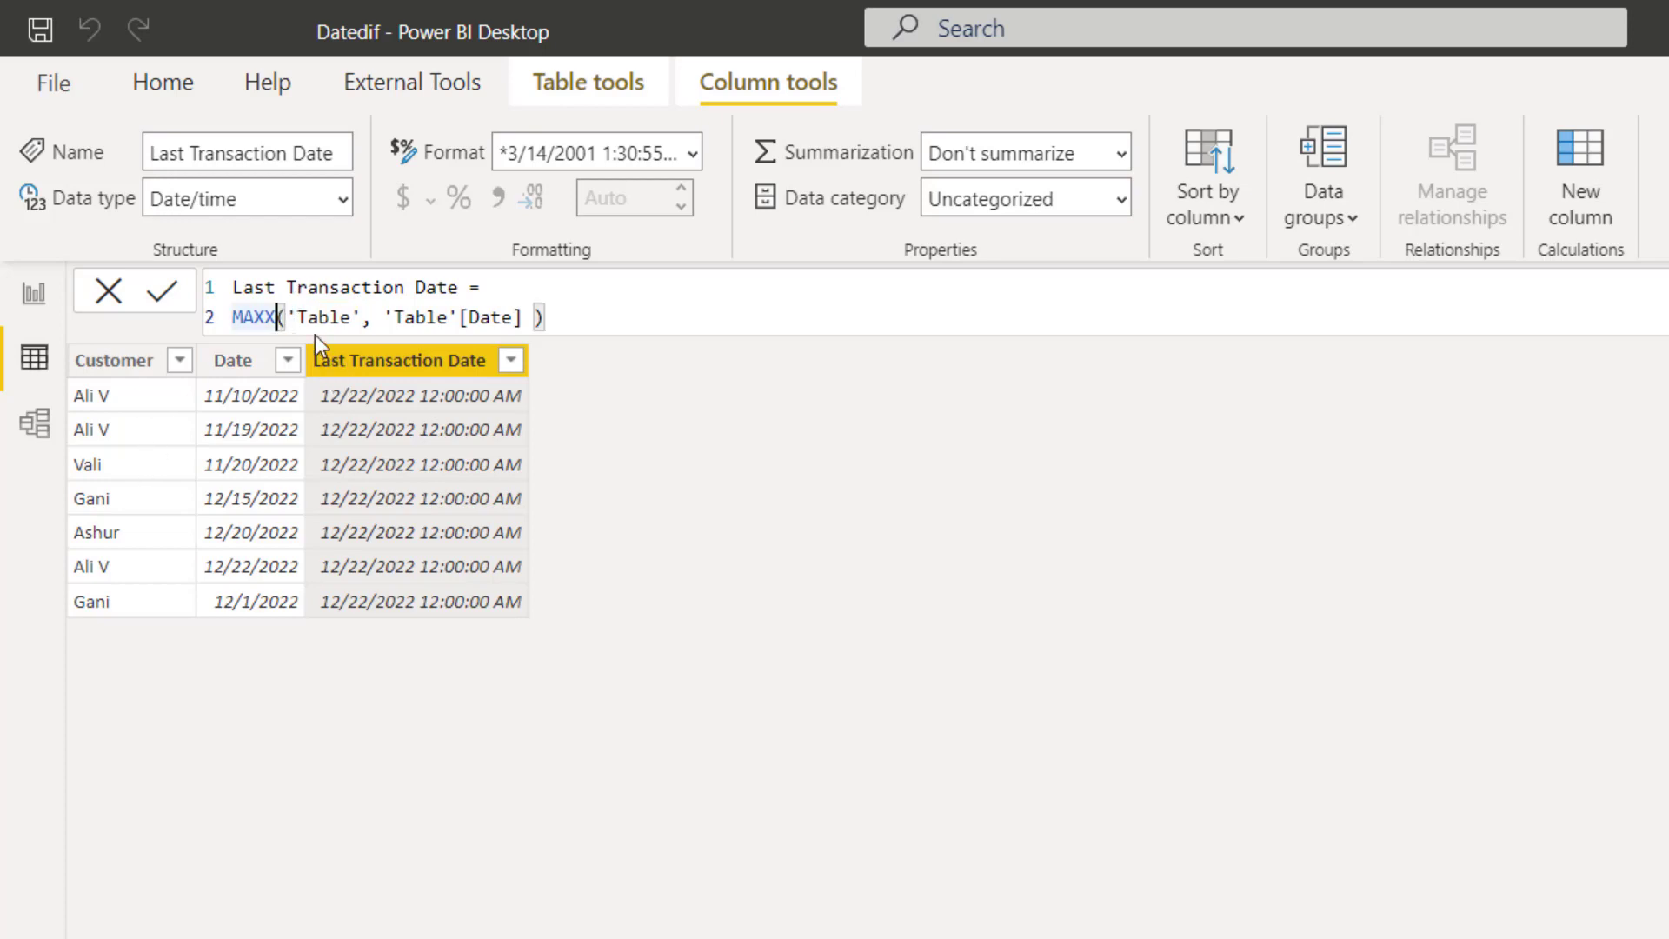
- Insert FILTER( before the 'Table' argument of MAXX and add a separator after it for a filter expression
click(289, 316)
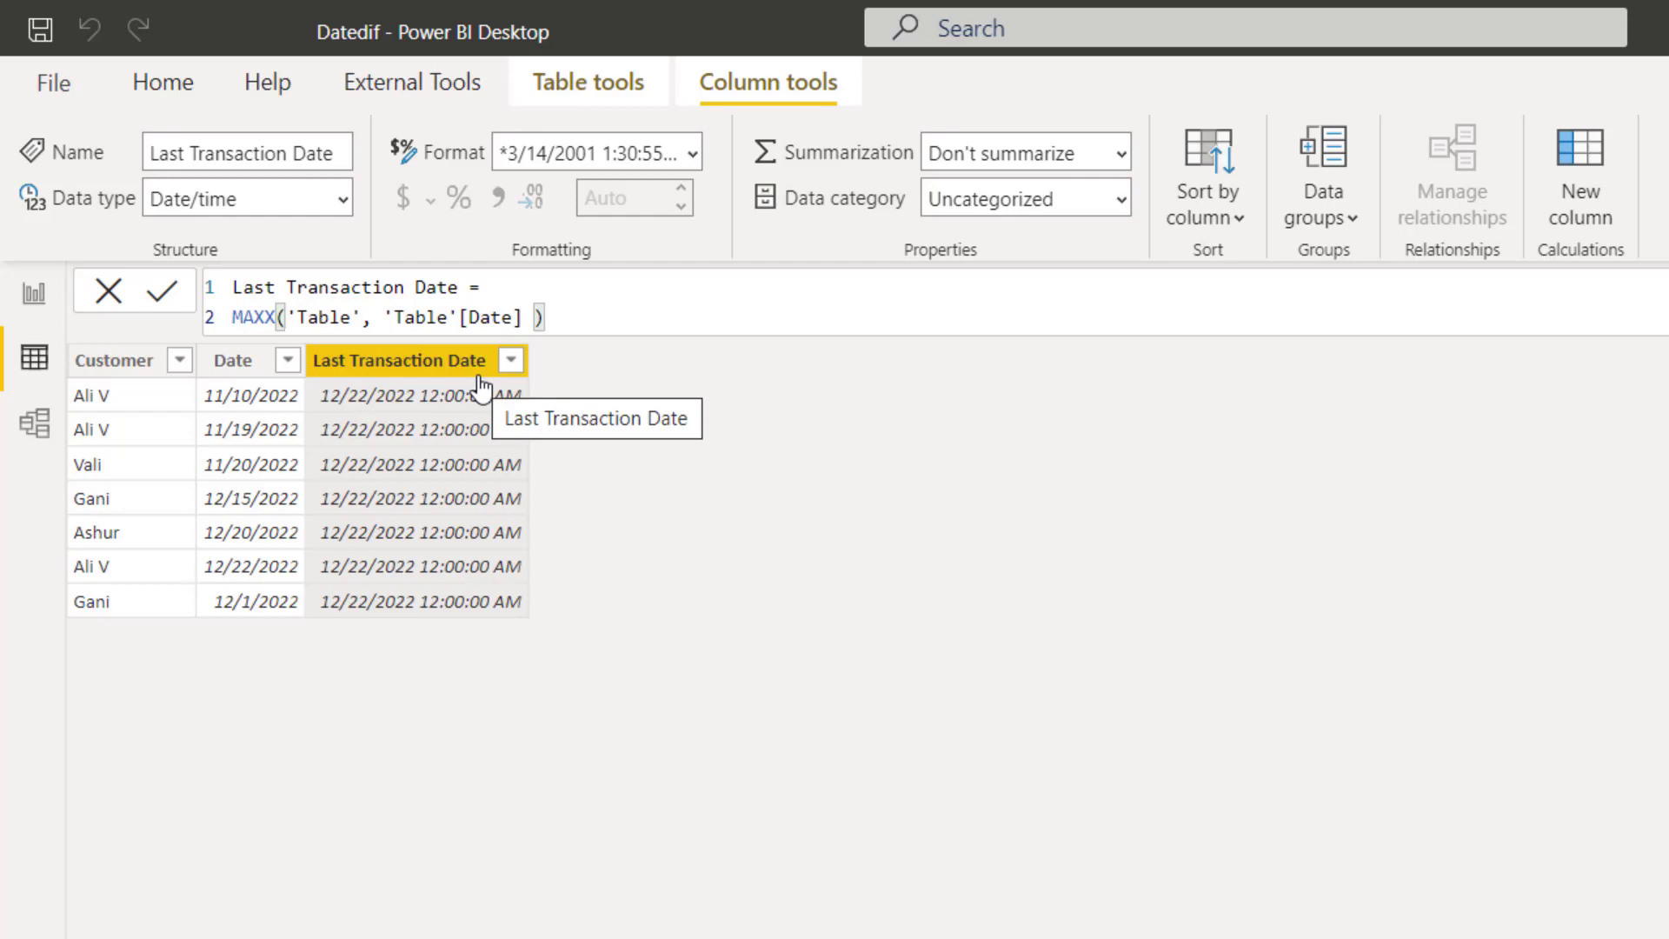
text(FILTER()
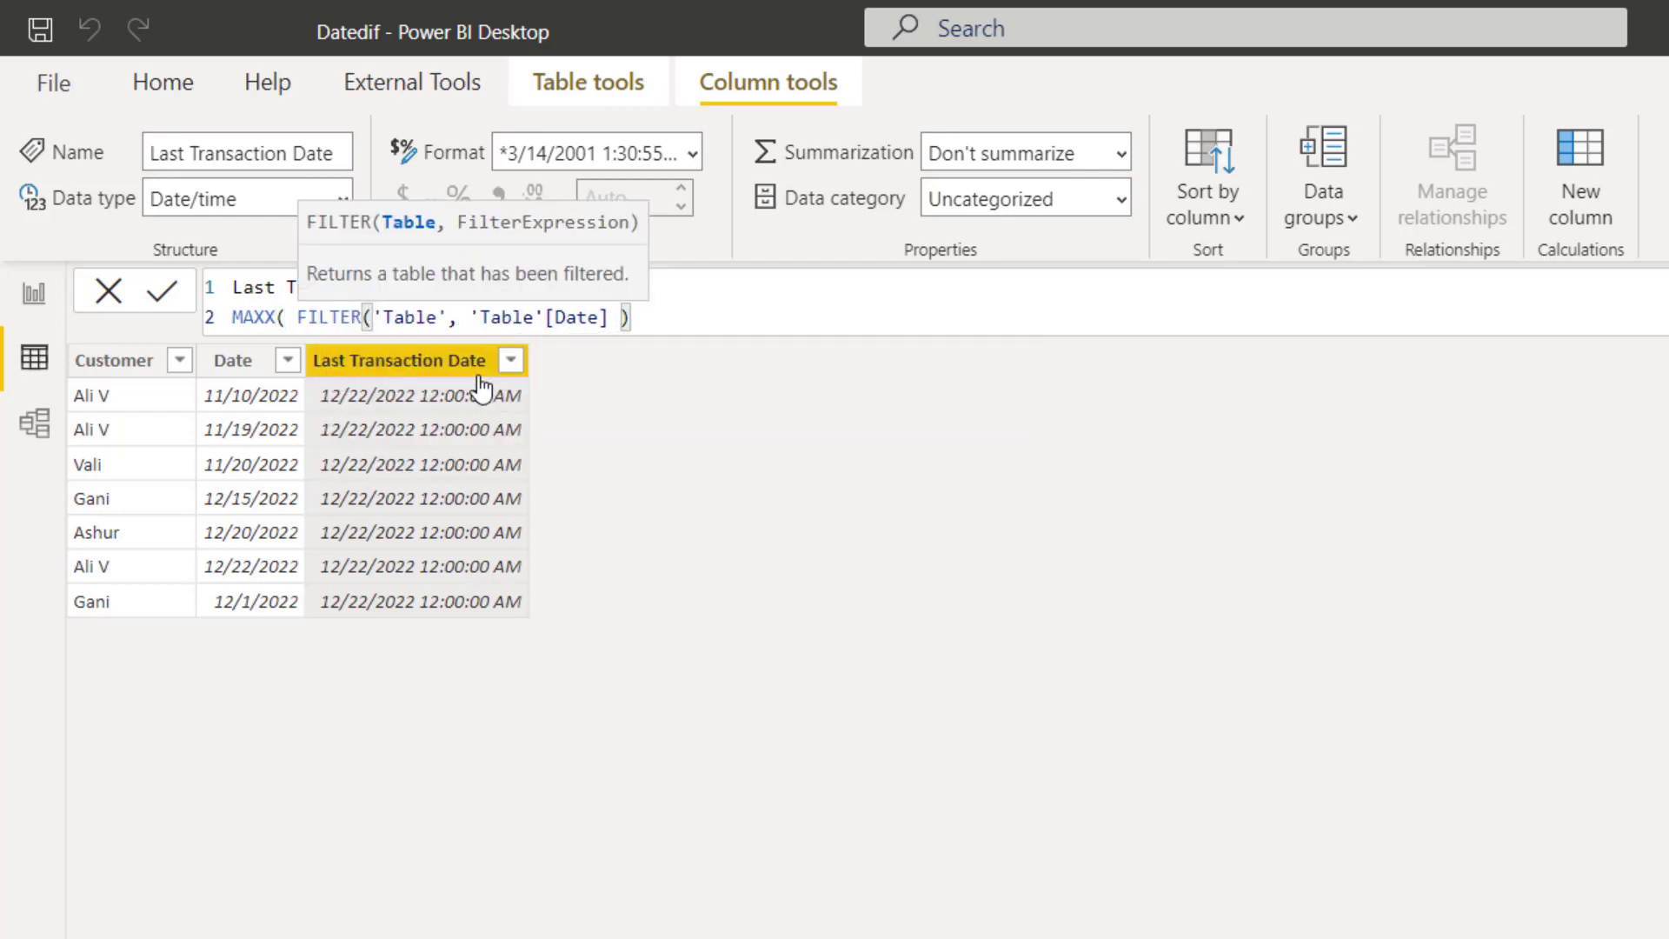
click(449, 317)
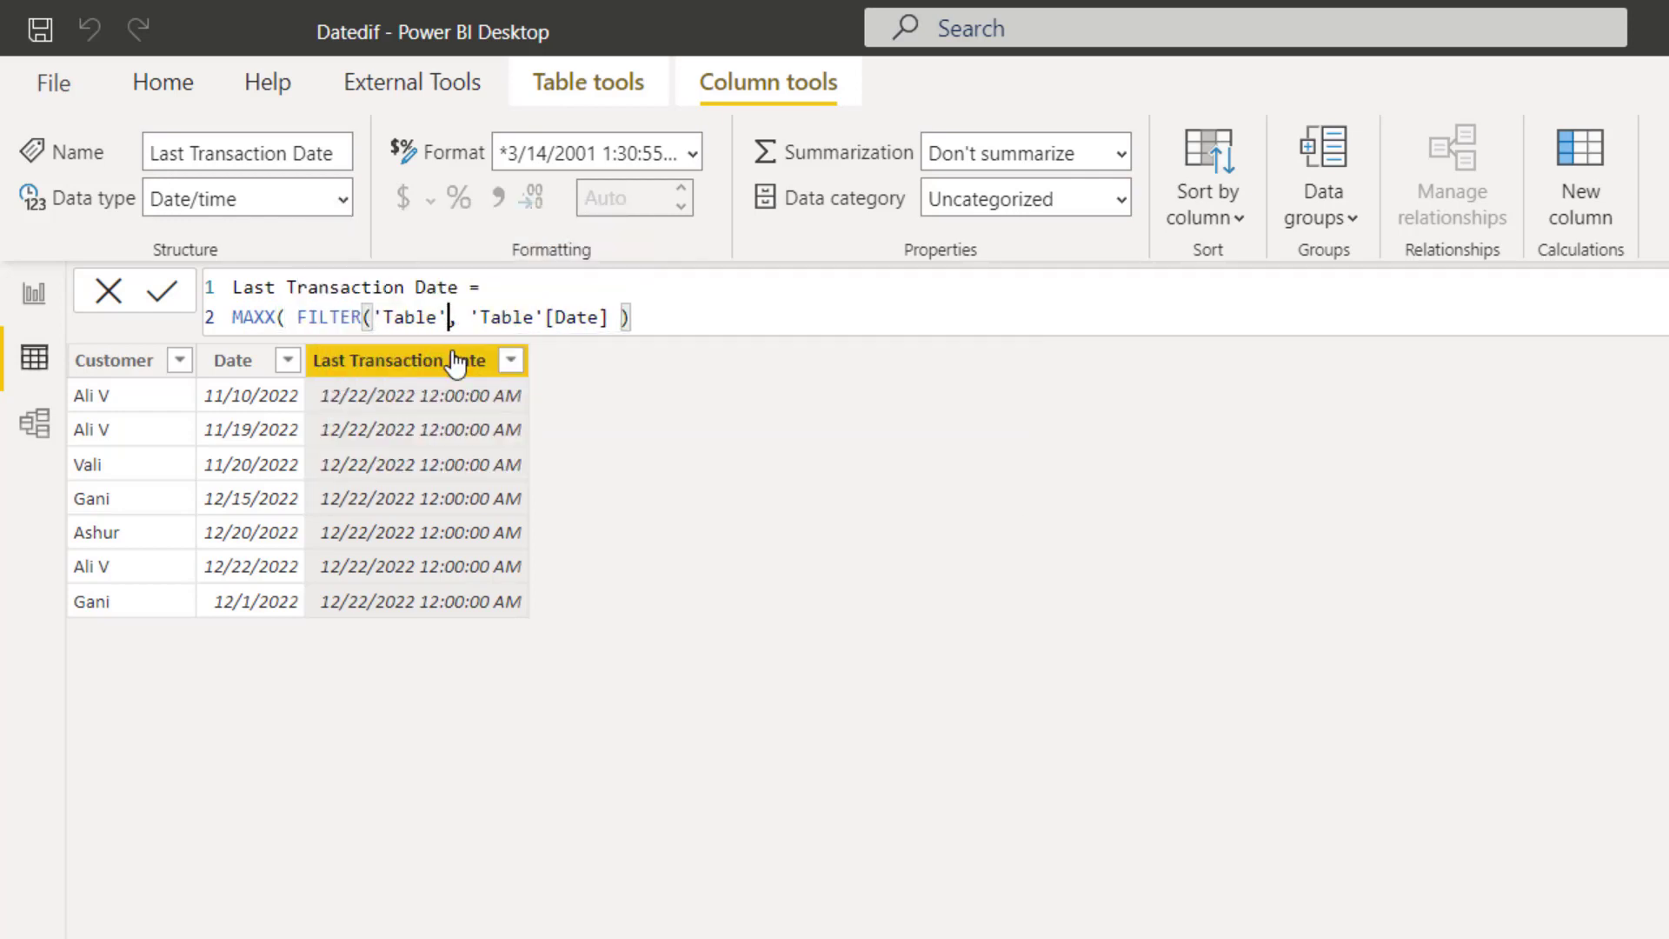
text(, )
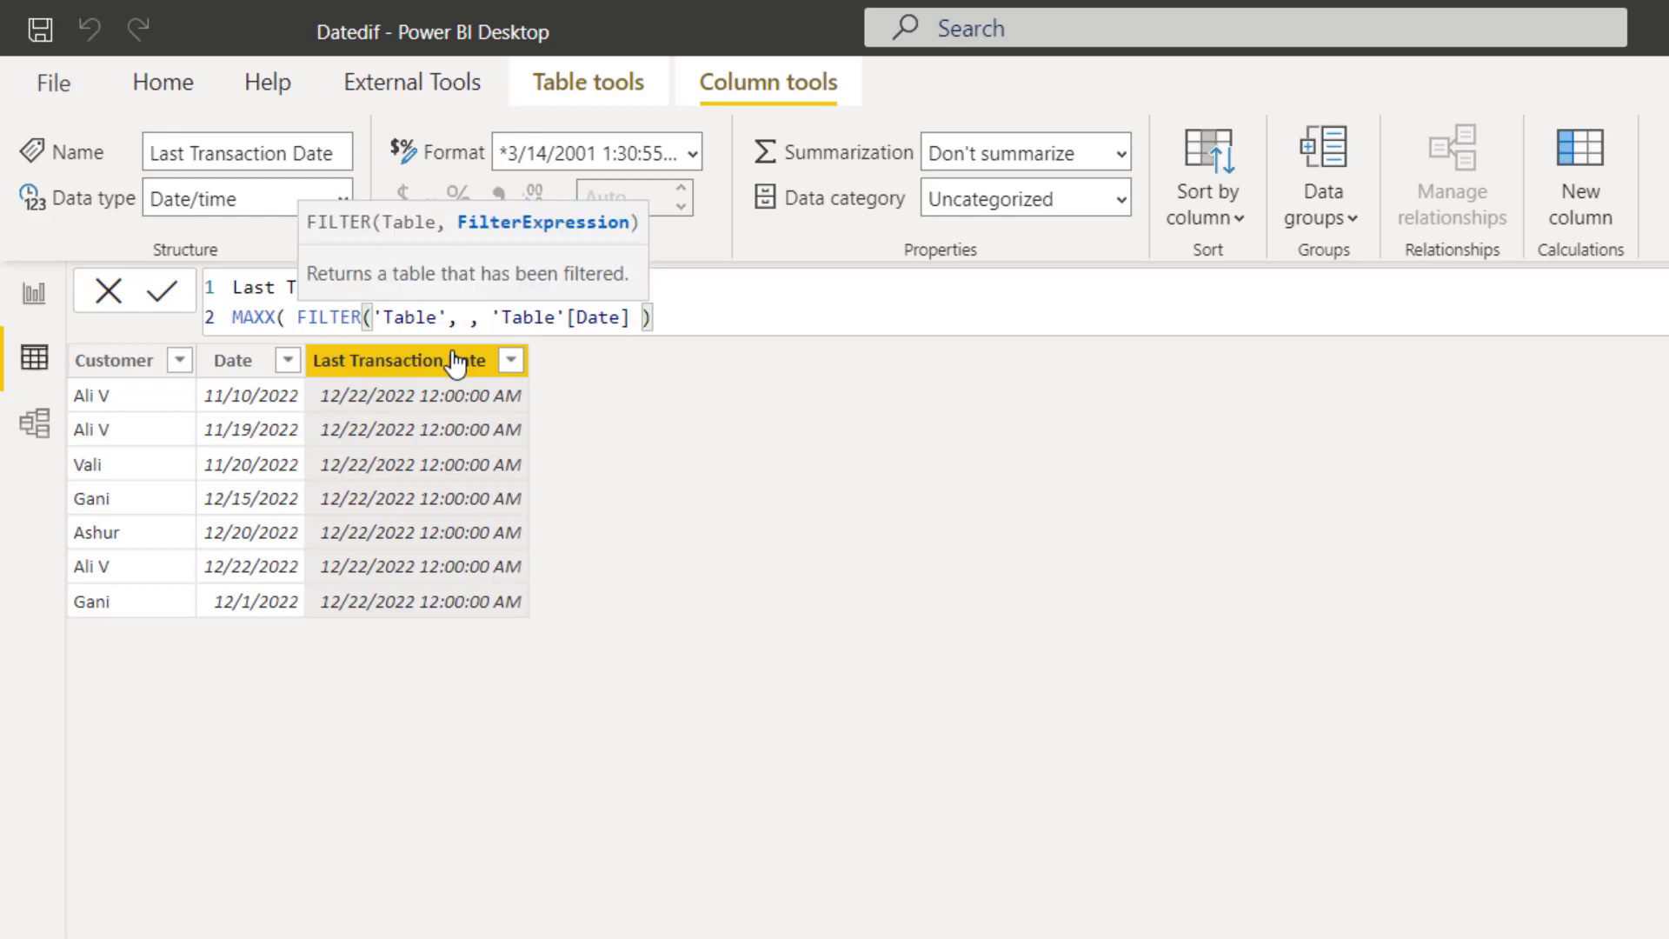
- Complete FILTER with the condition 'Table'[Customer] = EARLIER( 'Table'[Customer]), commit the formula, and format Last Transaction Date as *3/14/2001 (Short Date)
text(cus)
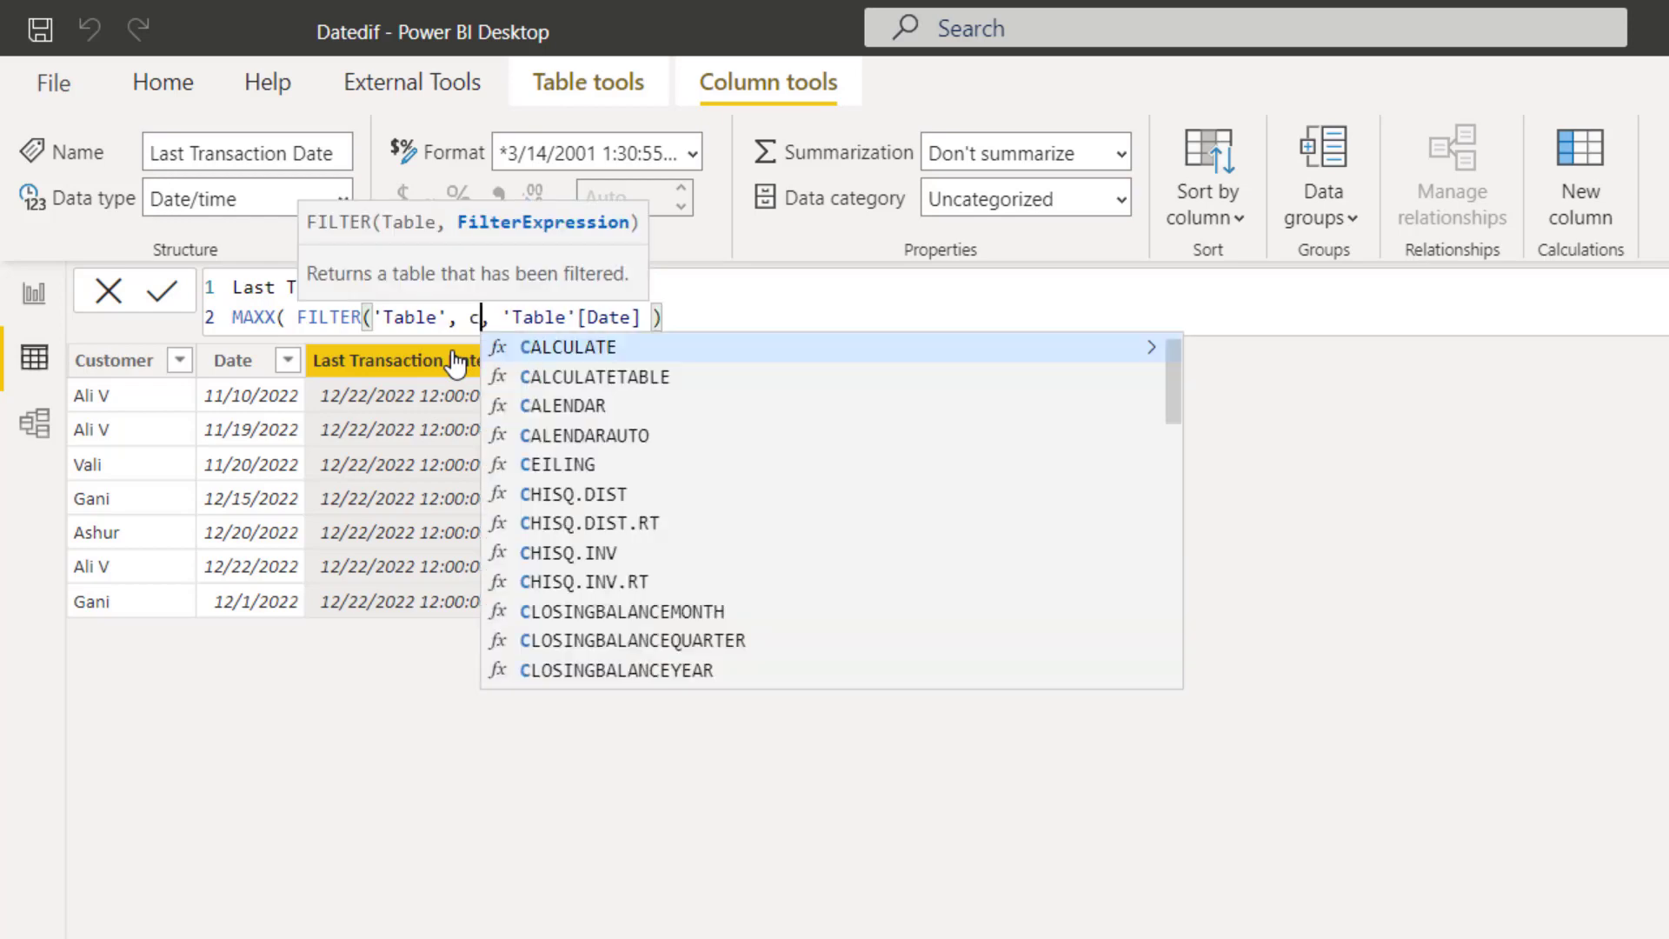
key(Up)
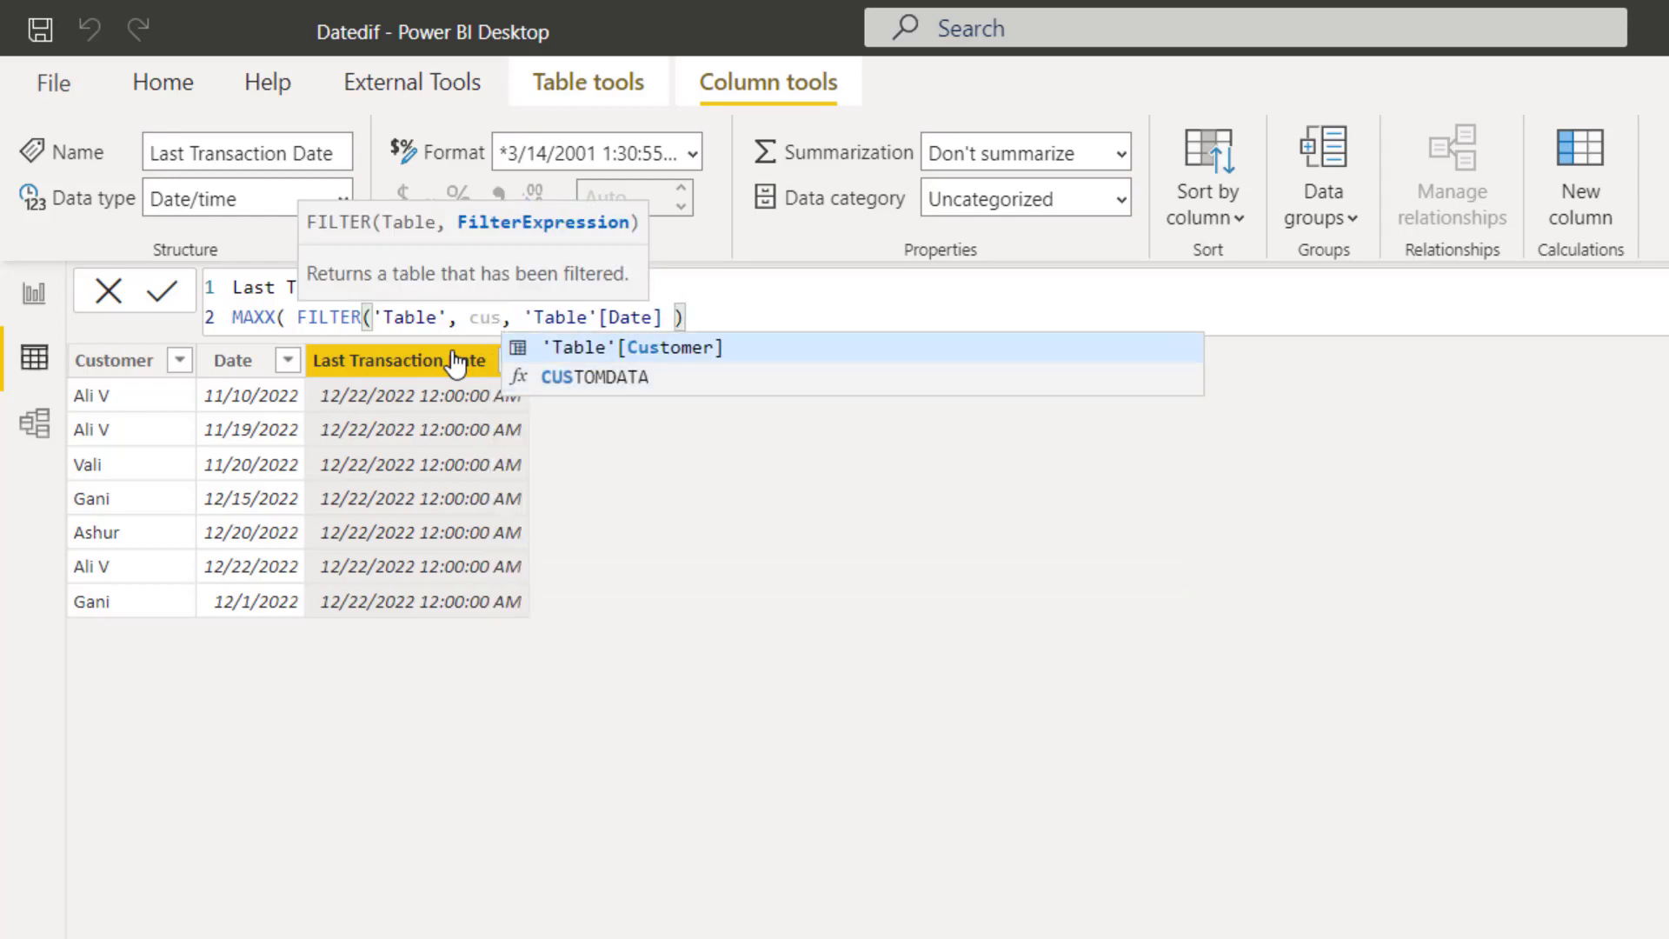
key(Tab)
text(= ear)
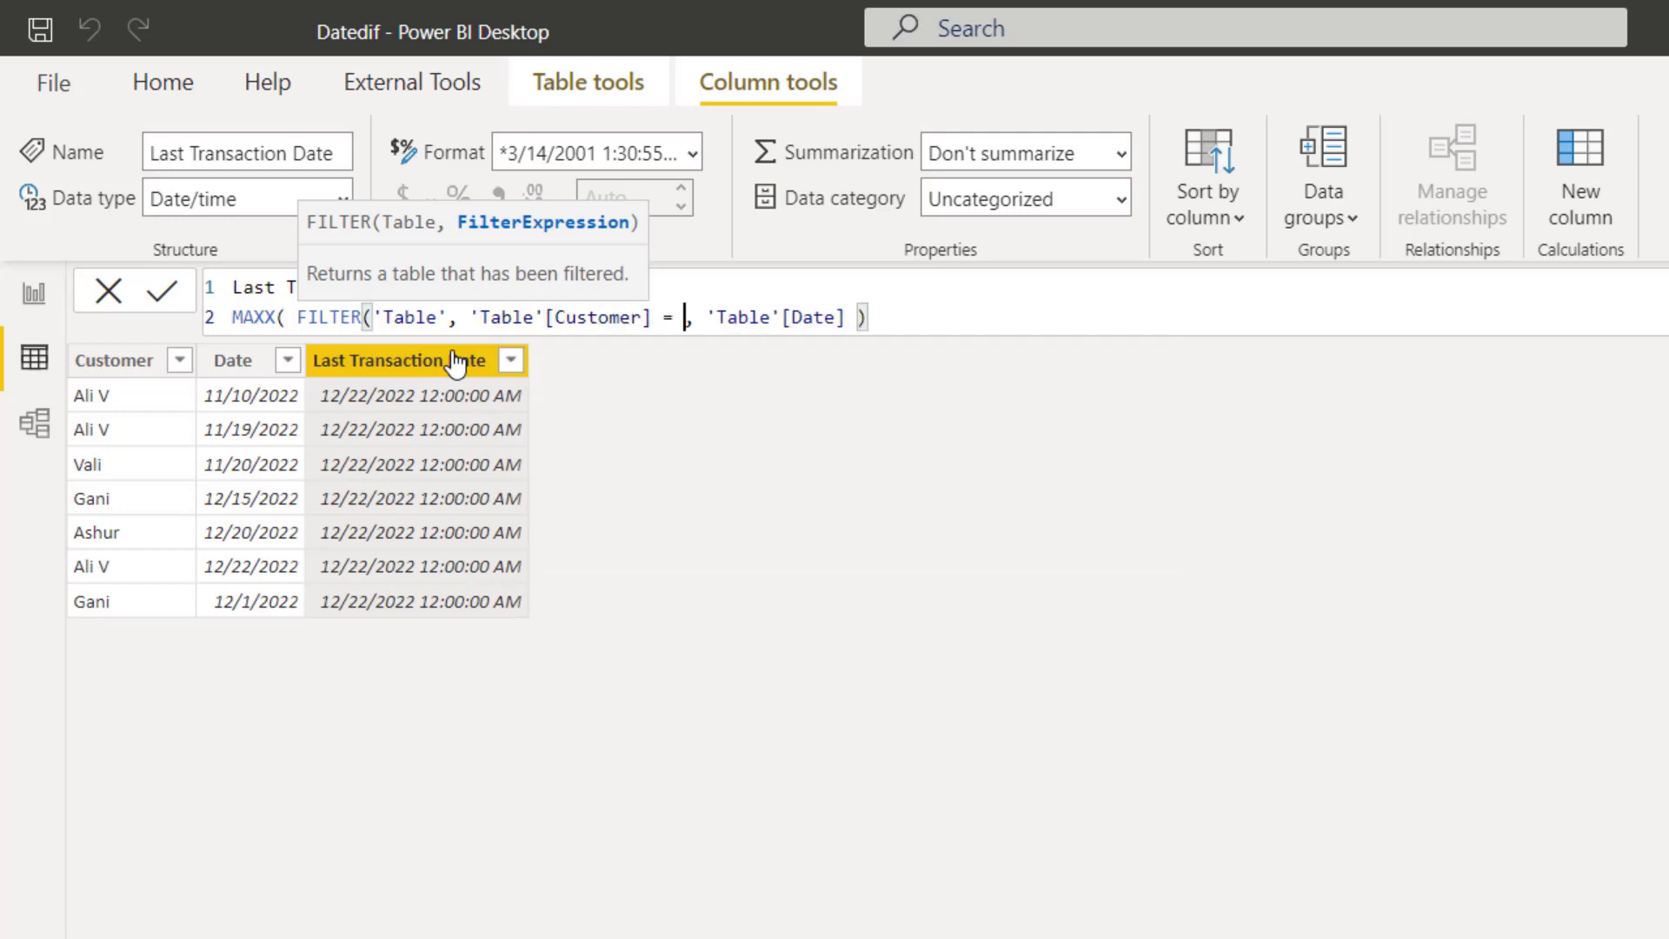
key(Tab)
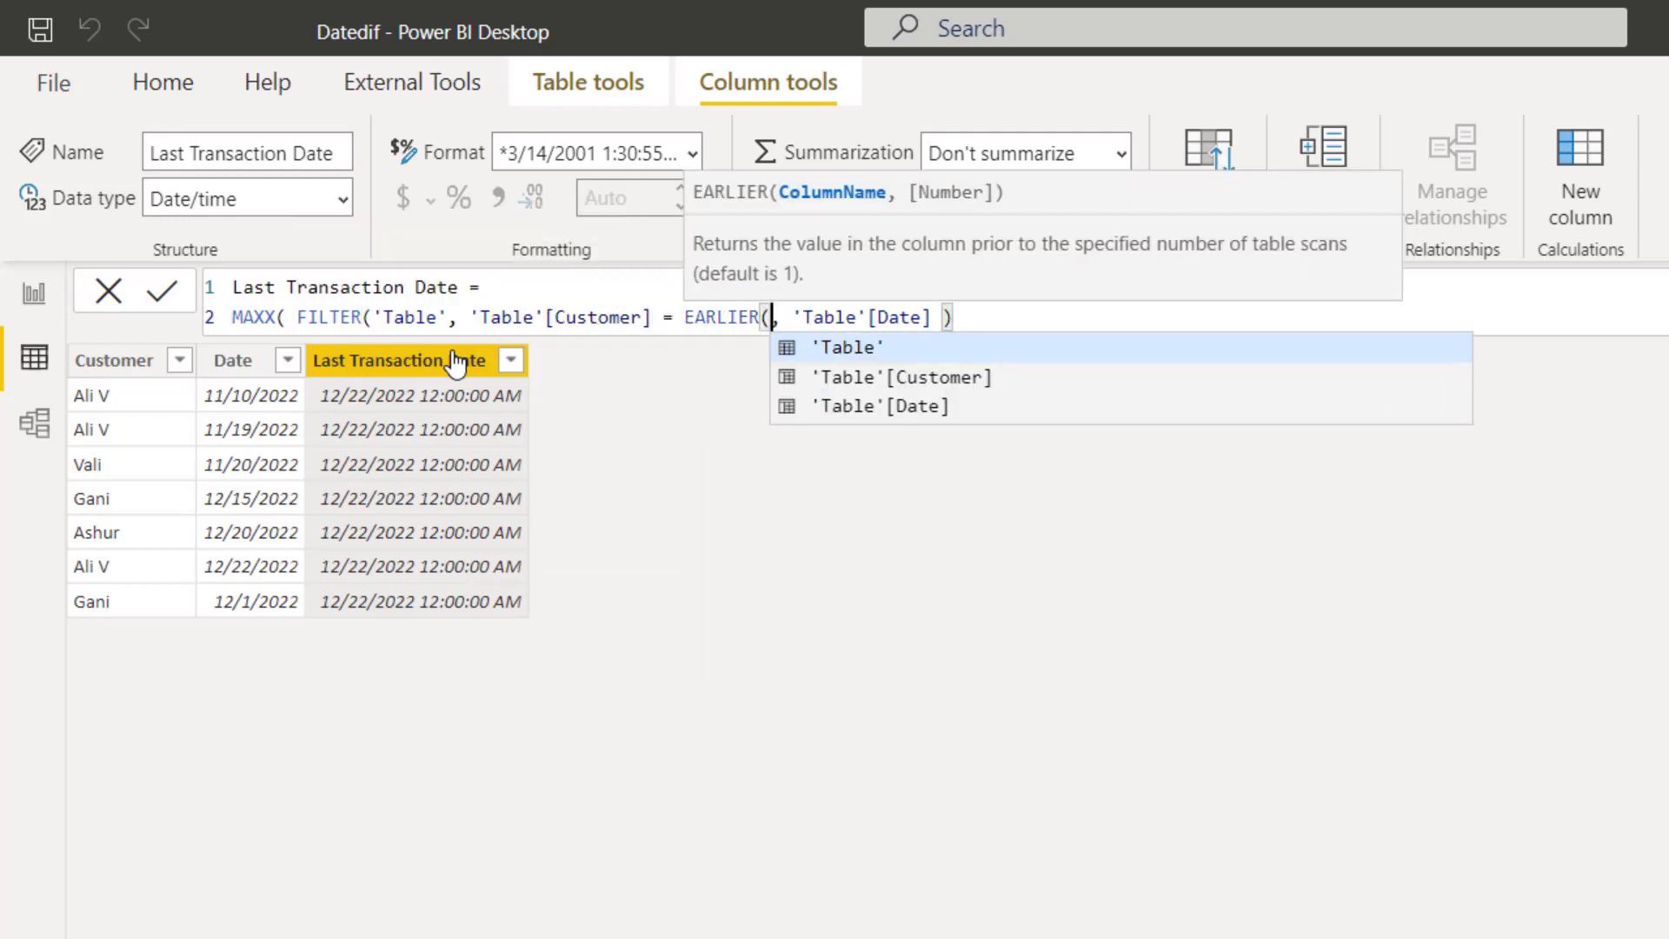
text(cu)
key(Tab)
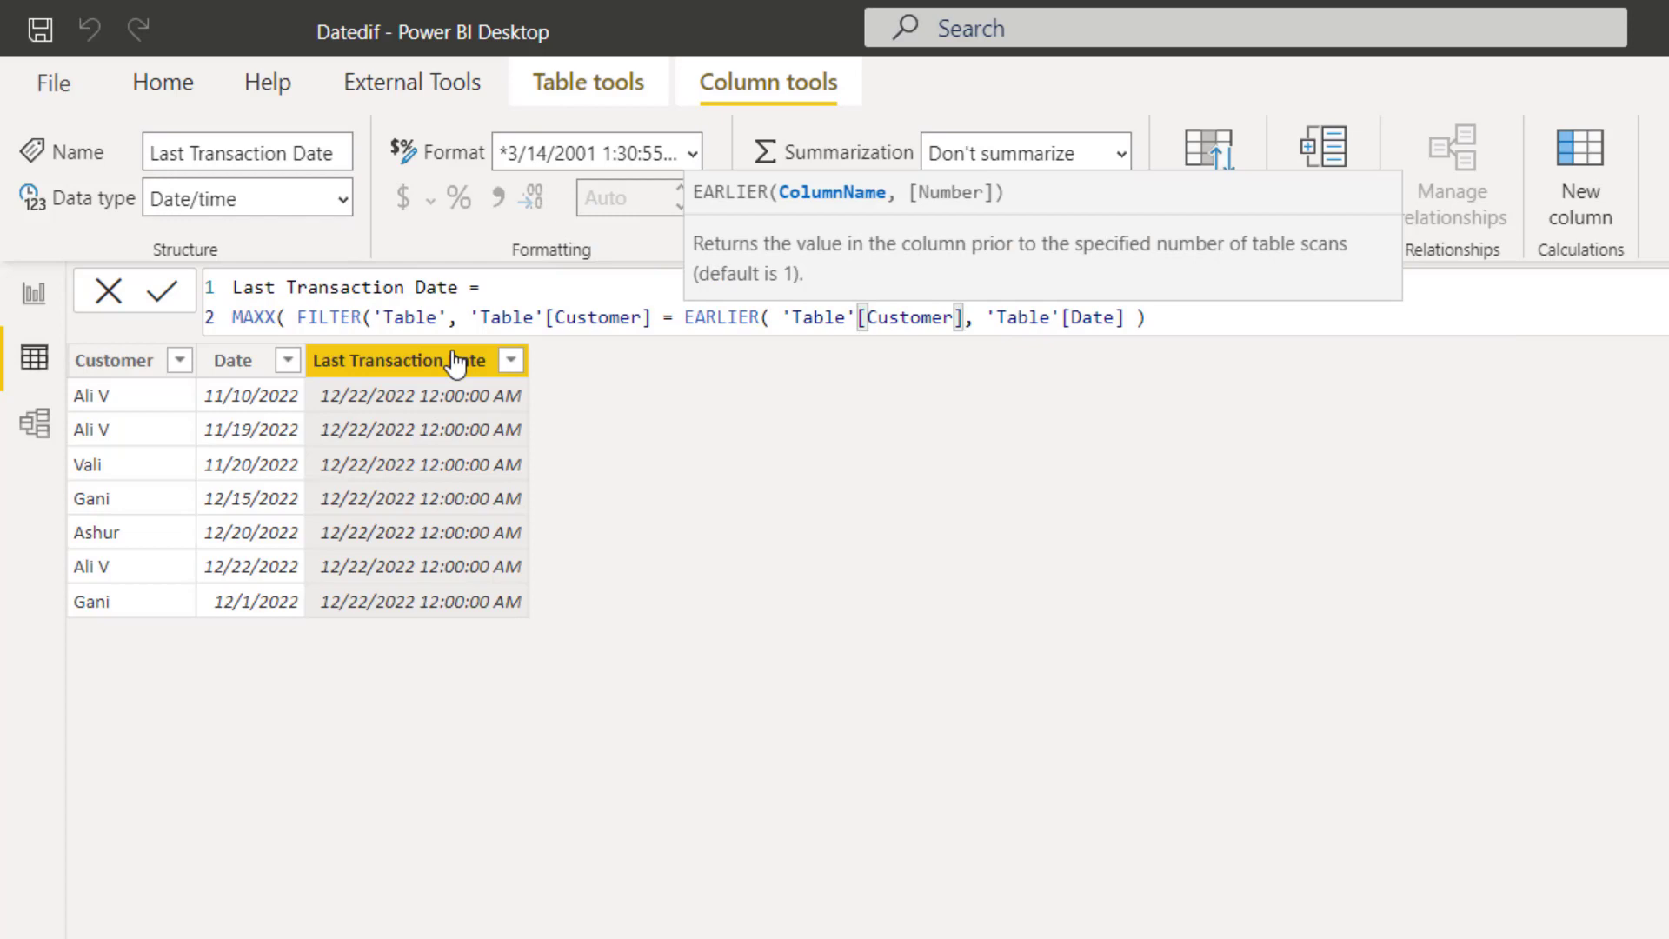
text() ))
key(Return)
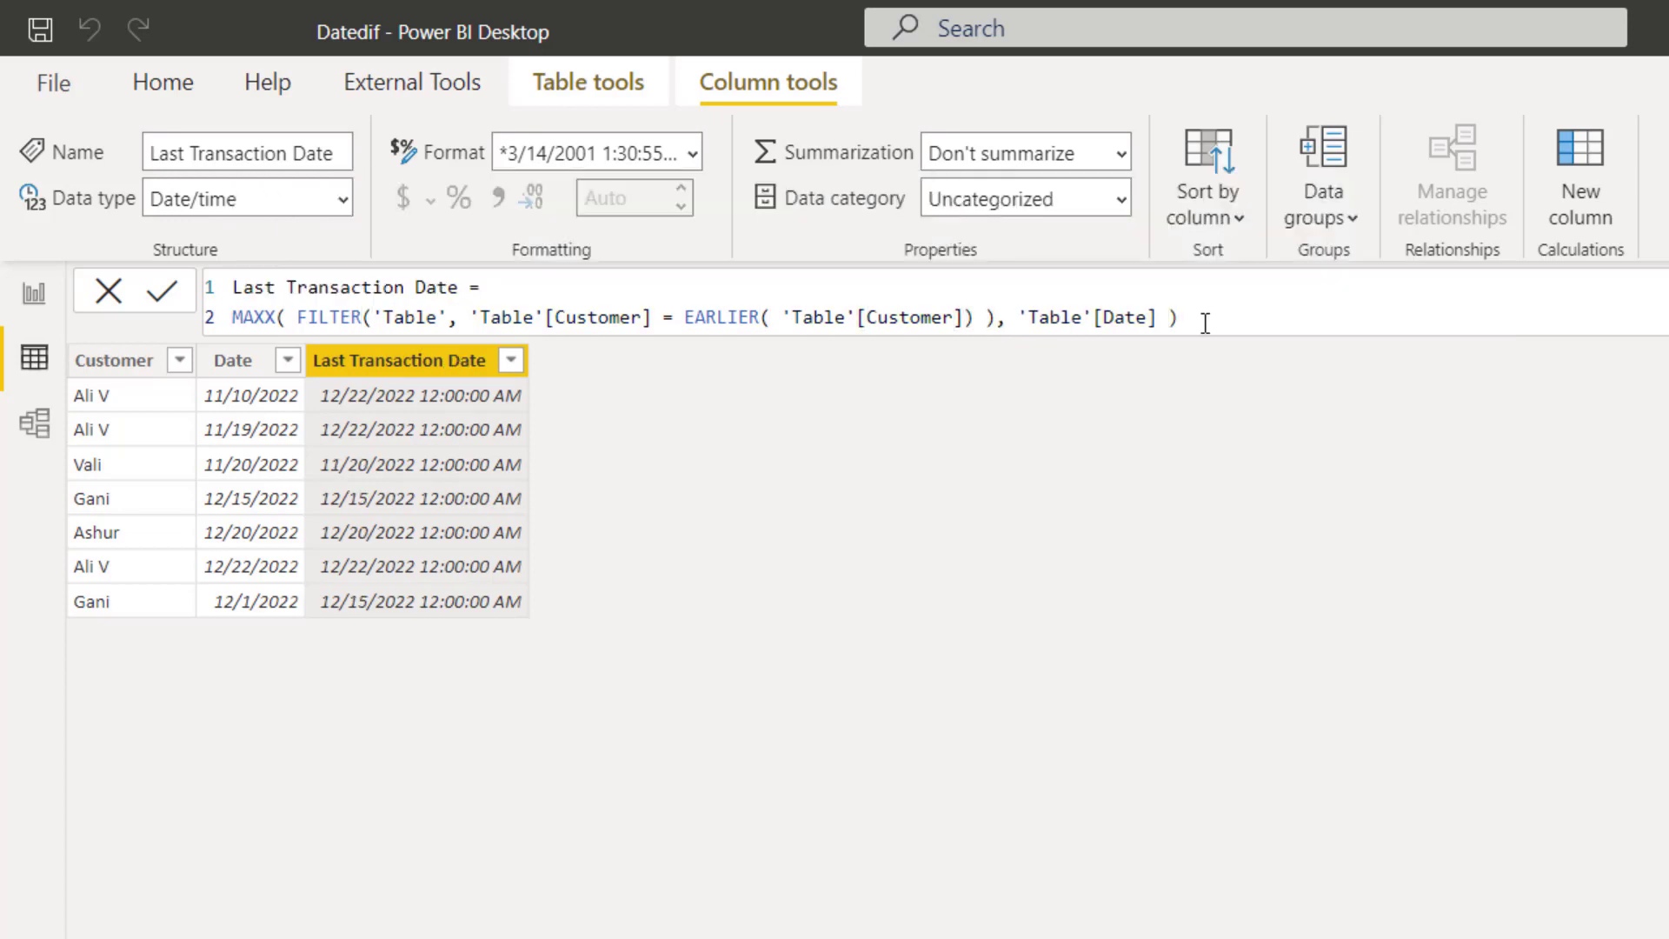
click(693, 153)
click(551, 306)
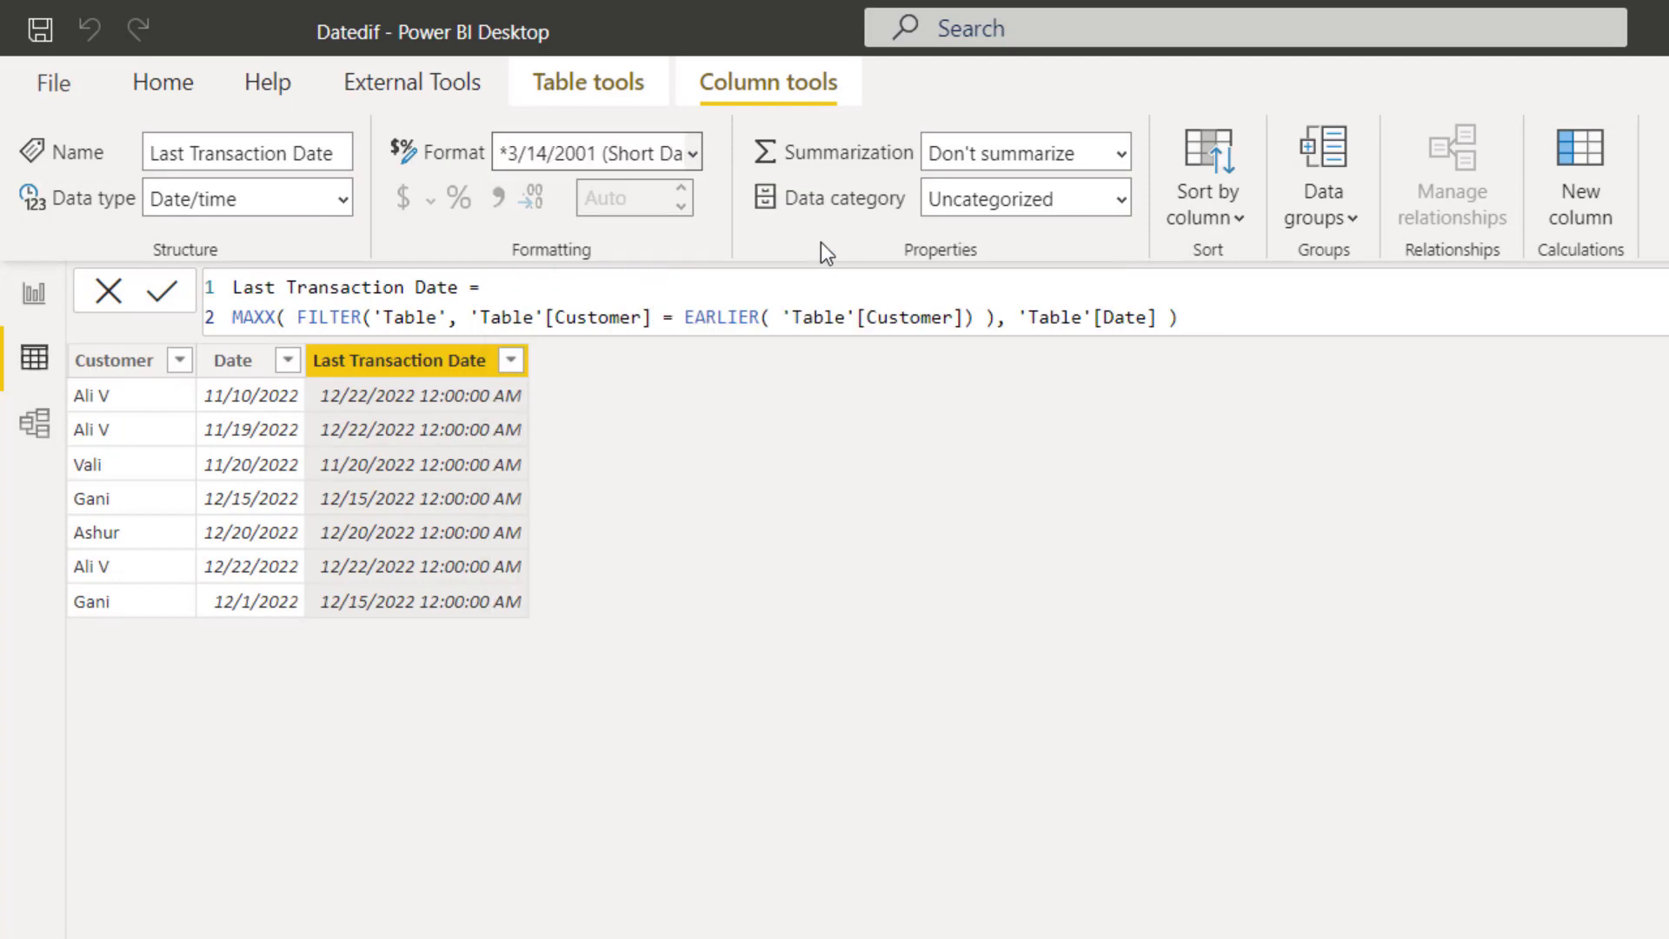
- Filter the Customer column to only the first listed customer and check the matching Last Transaction Date values
click(179, 360)
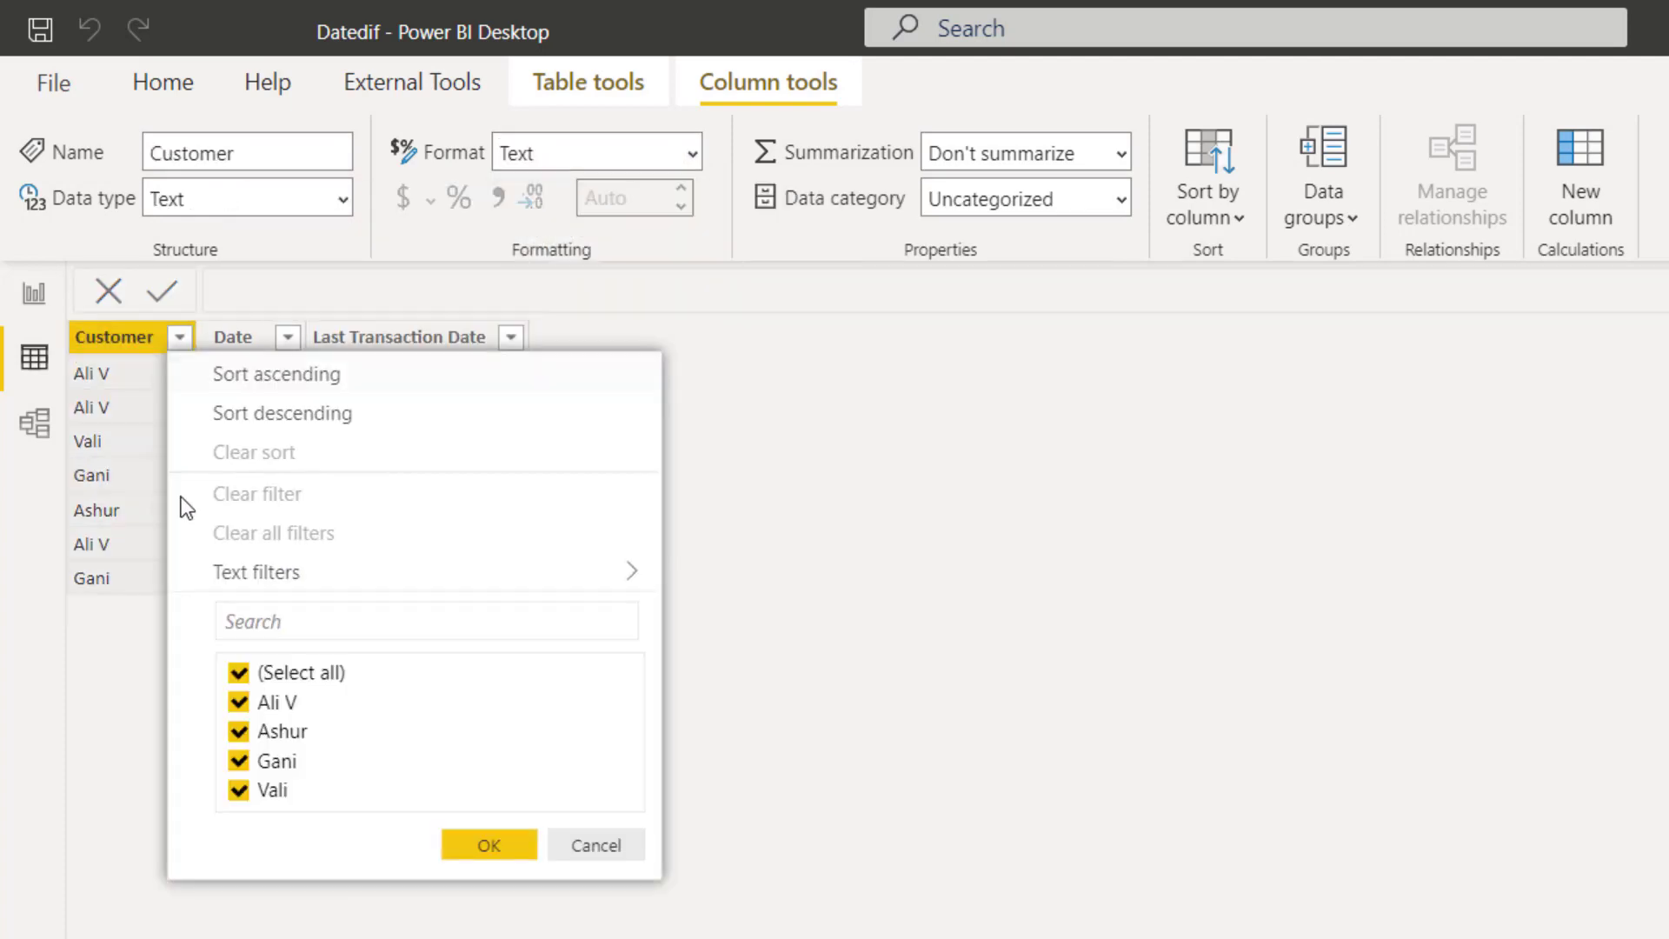
click(238, 672)
click(238, 702)
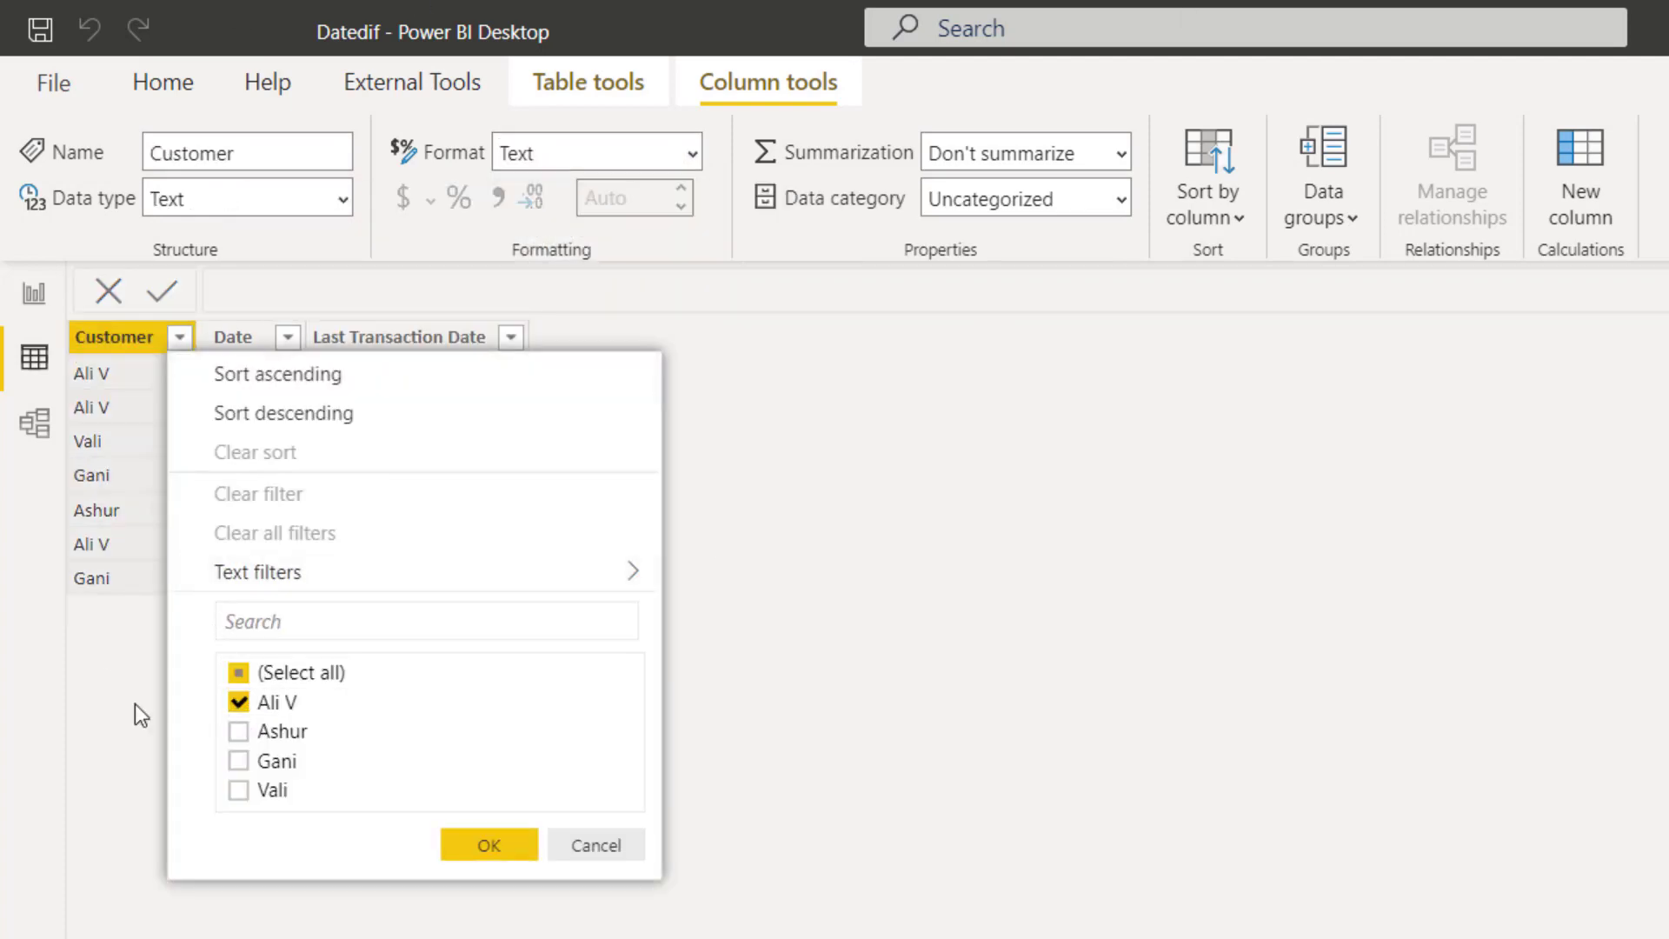
click(488, 842)
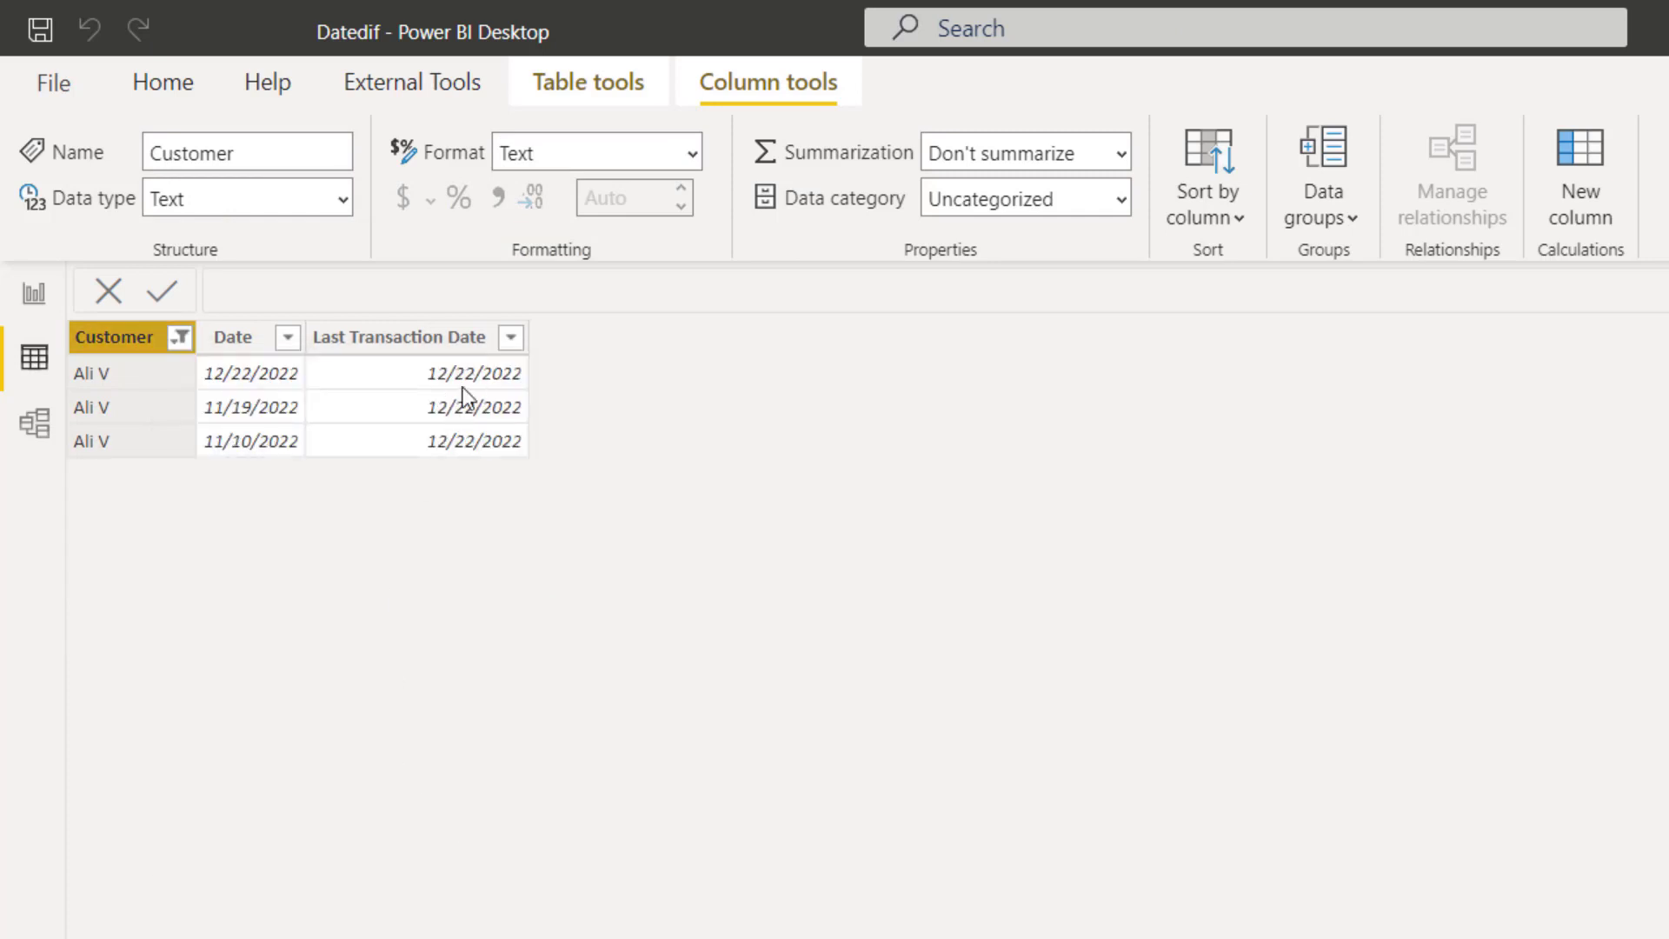
- Filter the Customer column to only the third listed customer, check the matching dates, and clear all filters
click(181, 344)
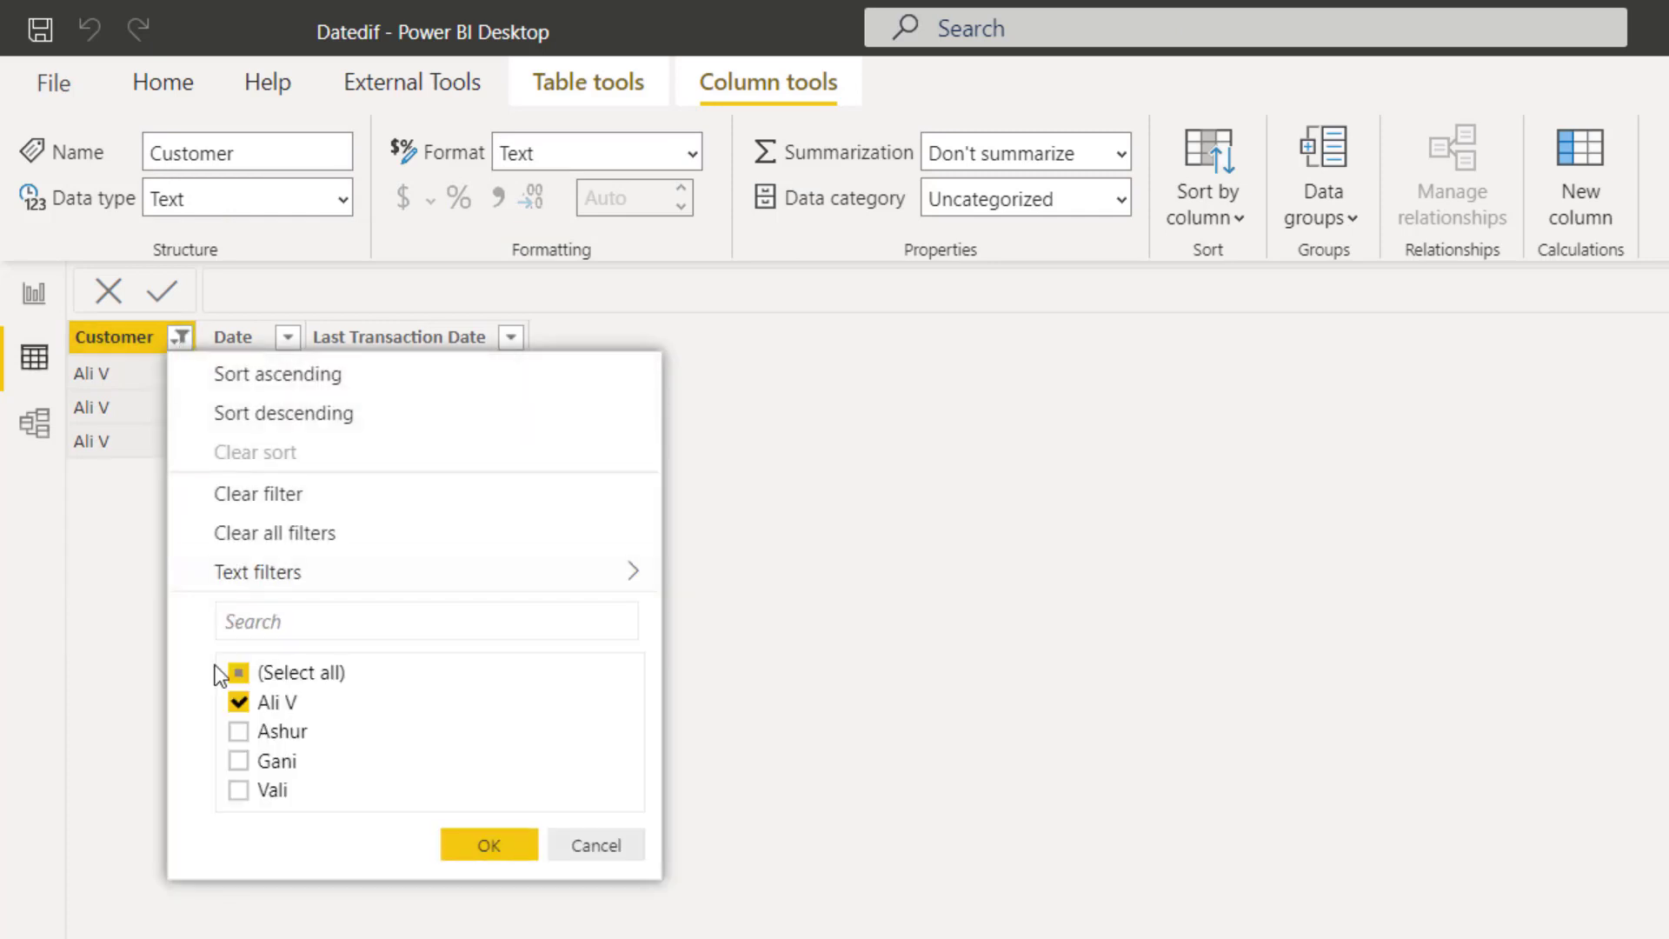
click(238, 702)
click(238, 760)
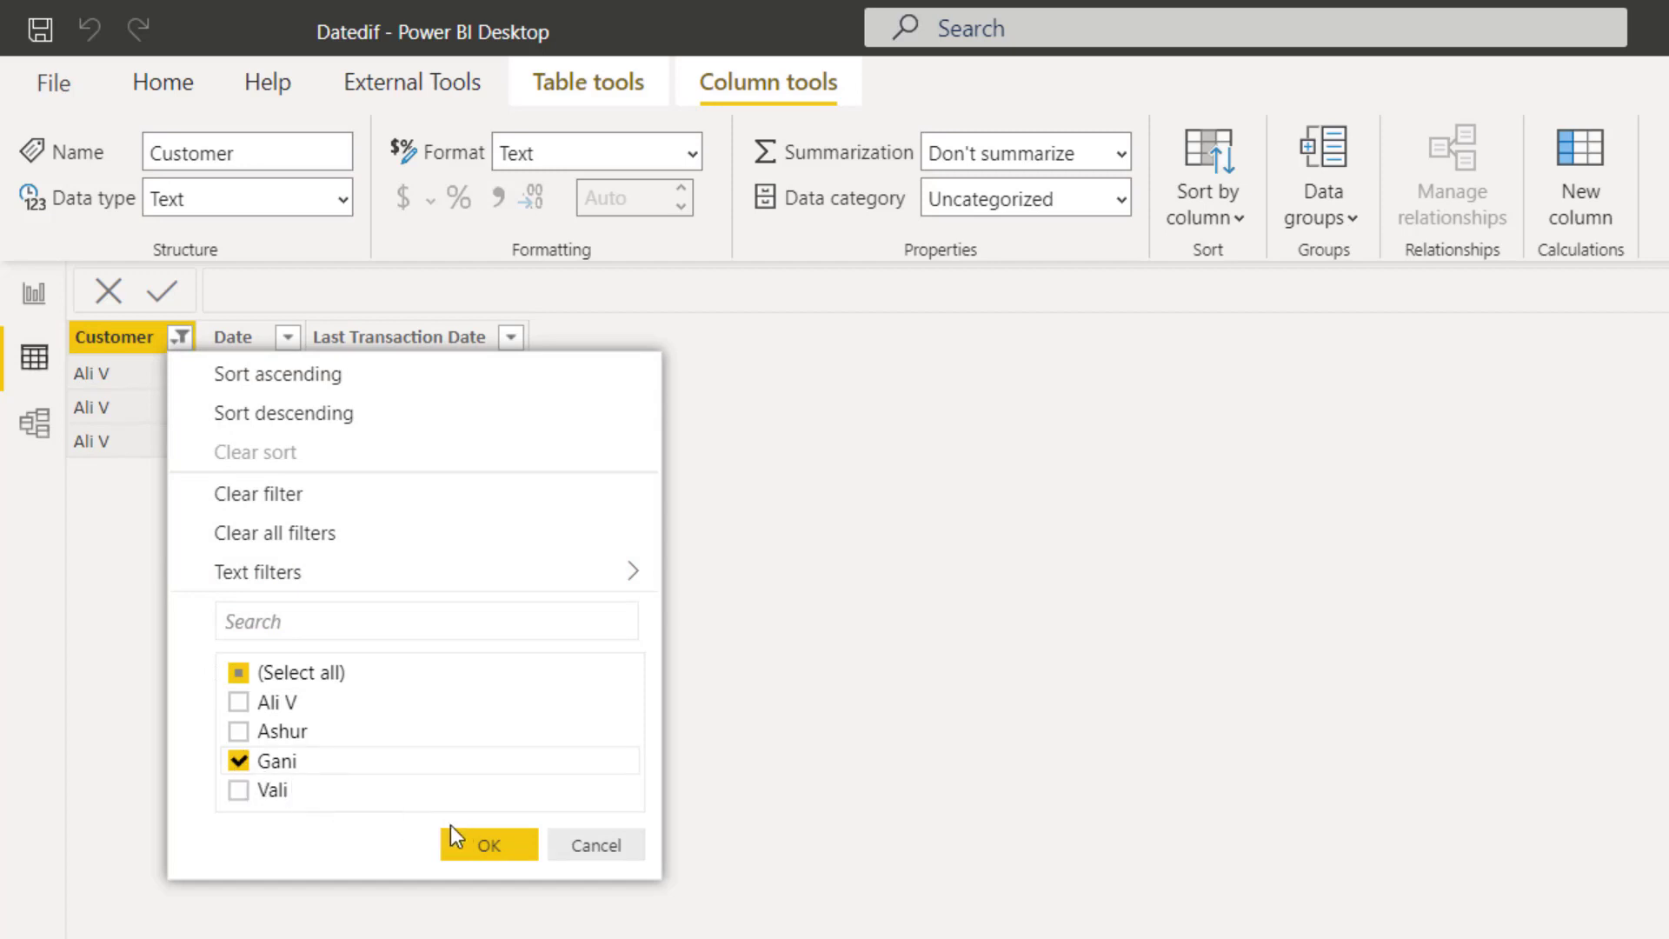
click(471, 836)
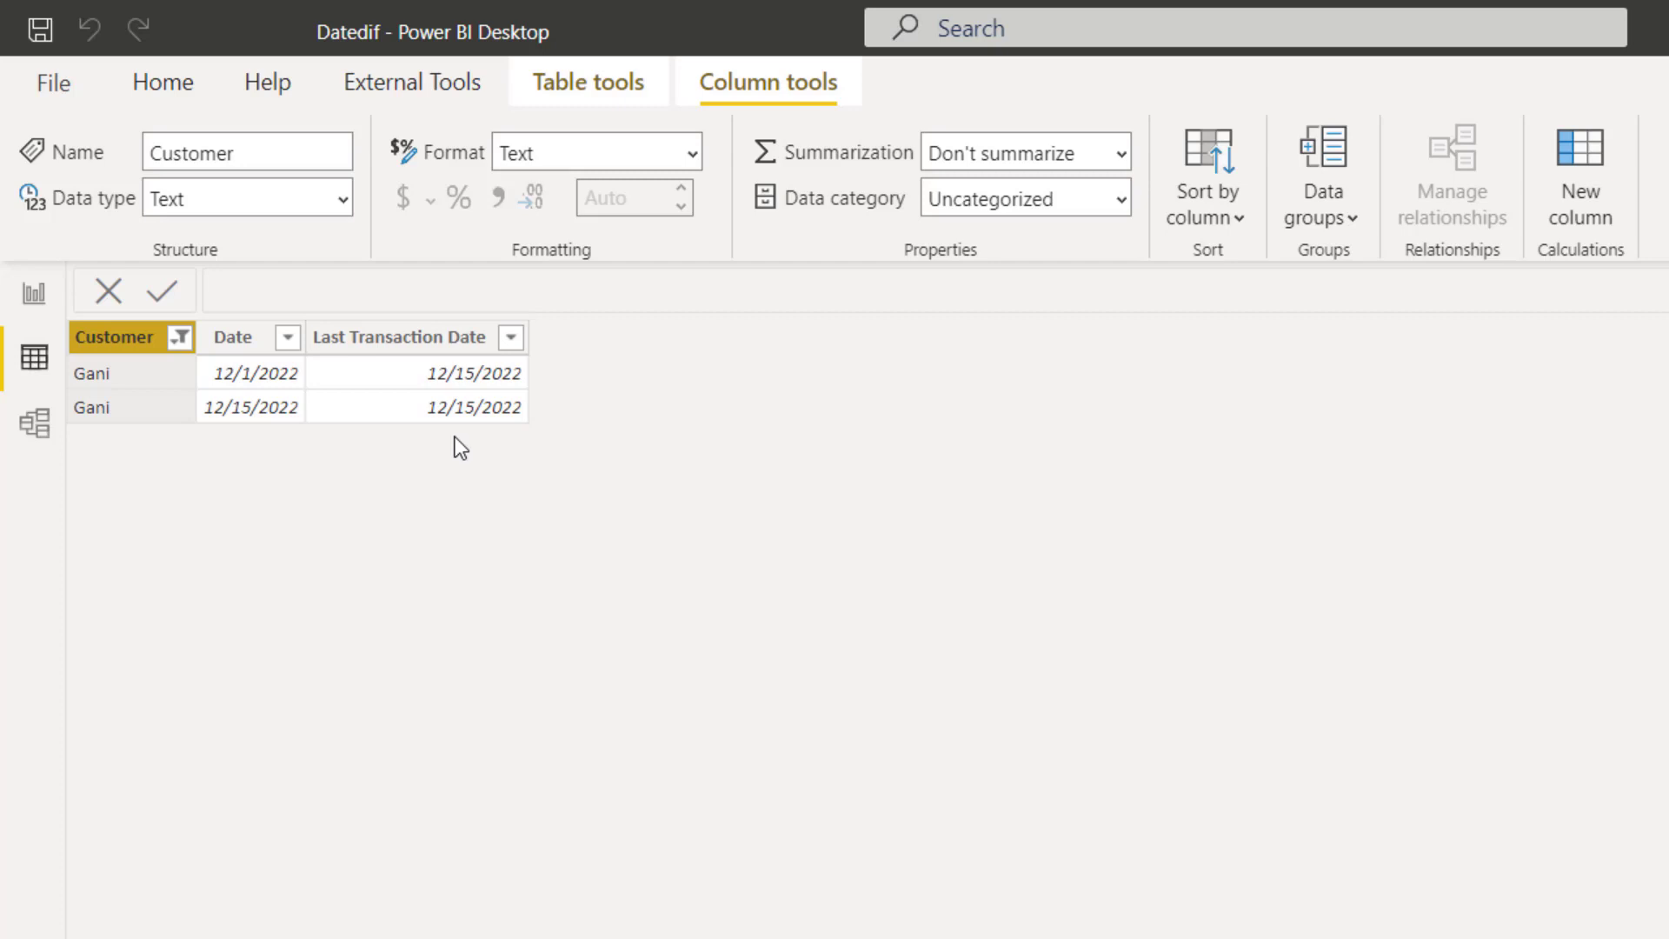
click(181, 345)
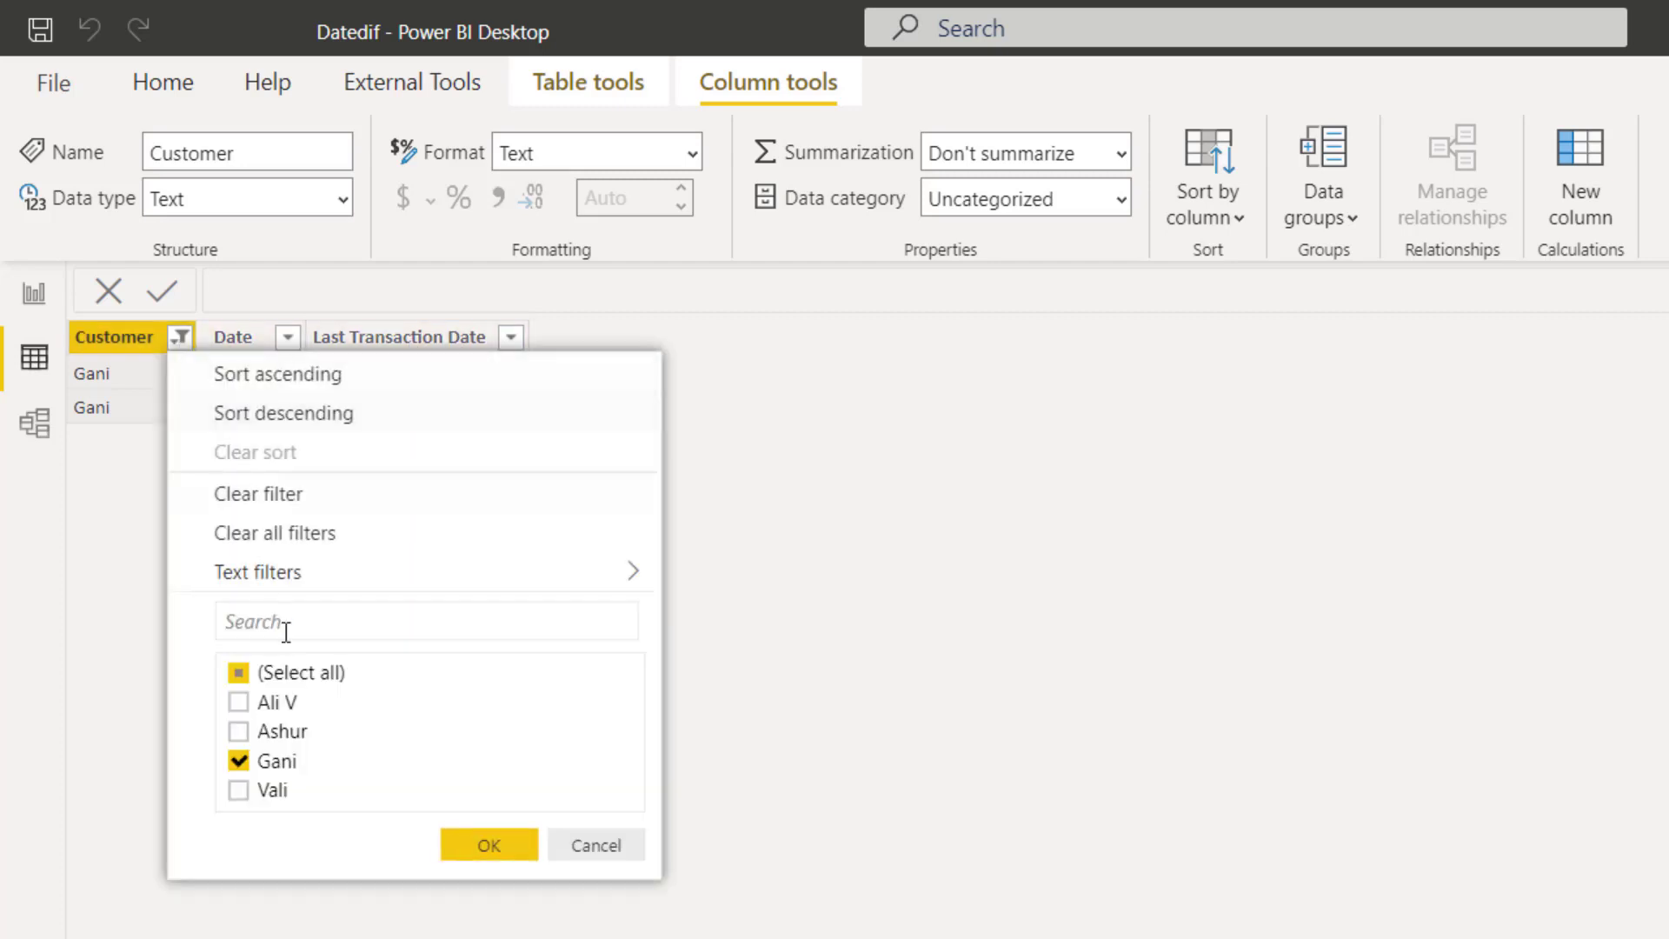
click(344, 533)
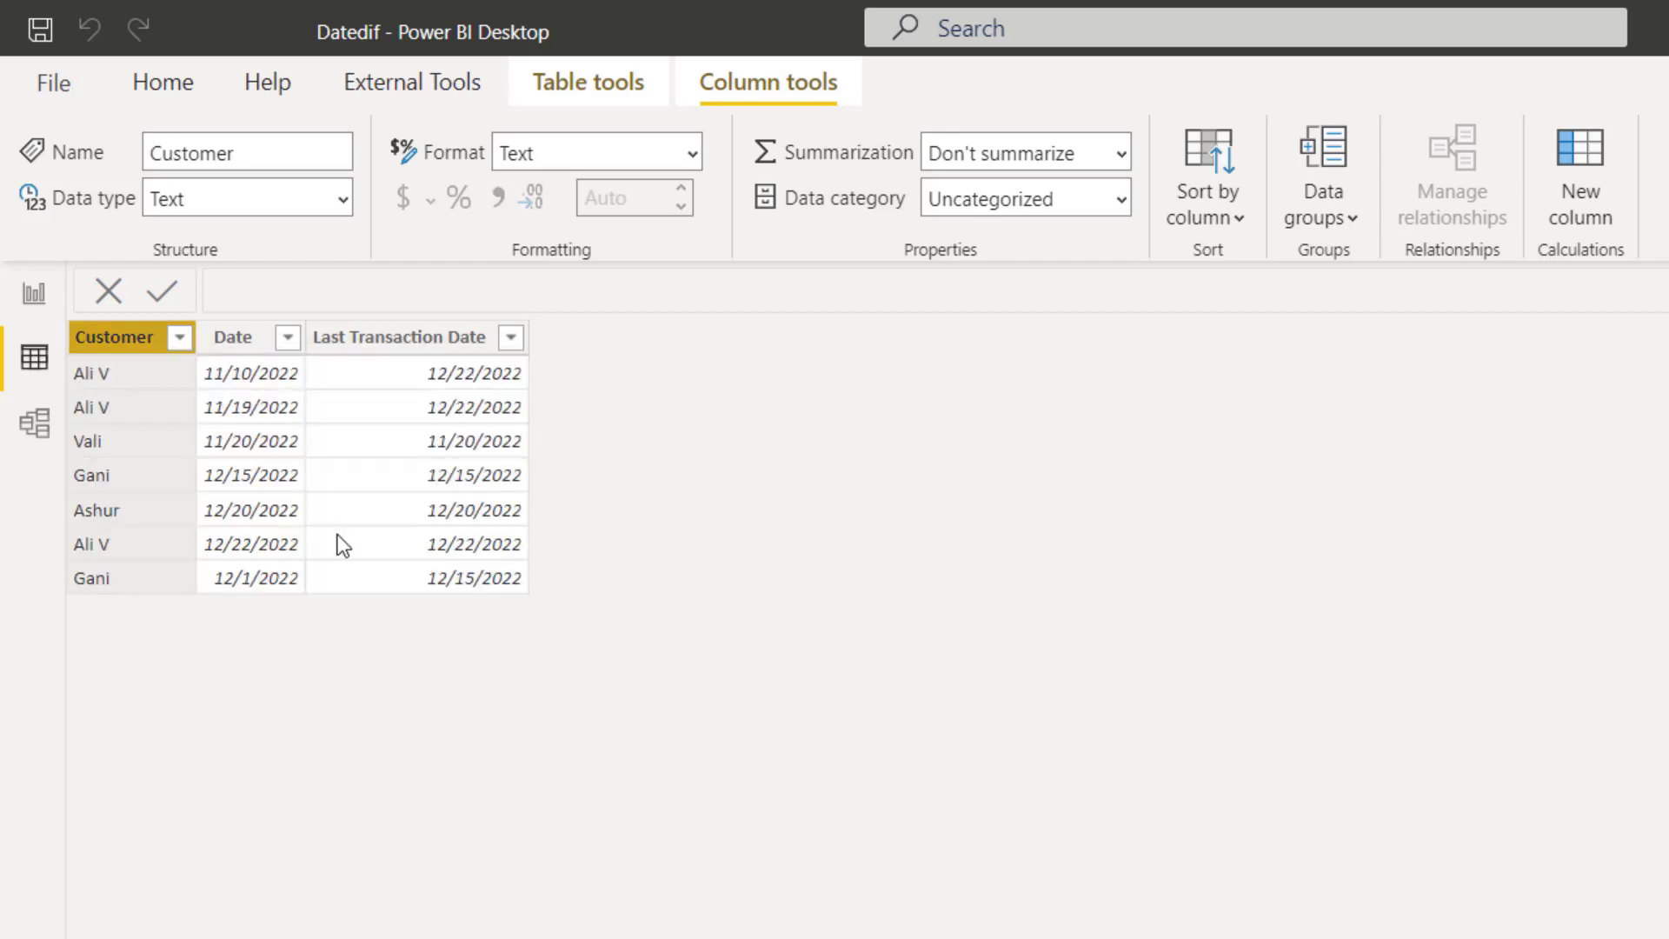
- Store the MAXX expression of the Last Transaction Date column in a variable named mxDate
click(441, 338)
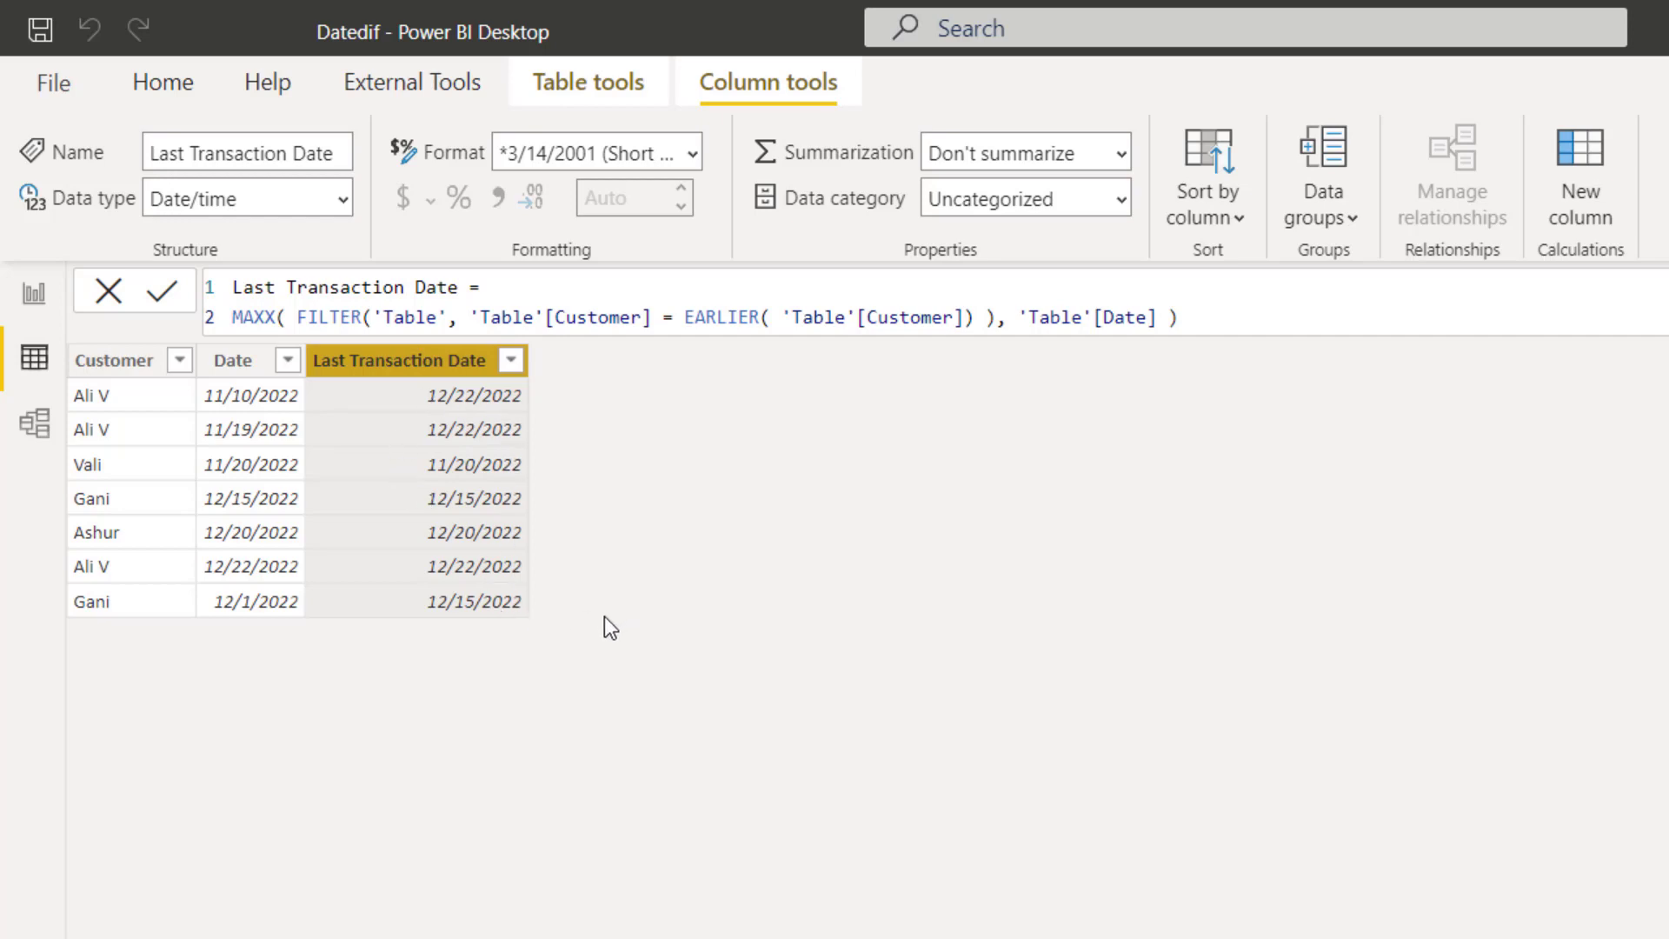
click(231, 316)
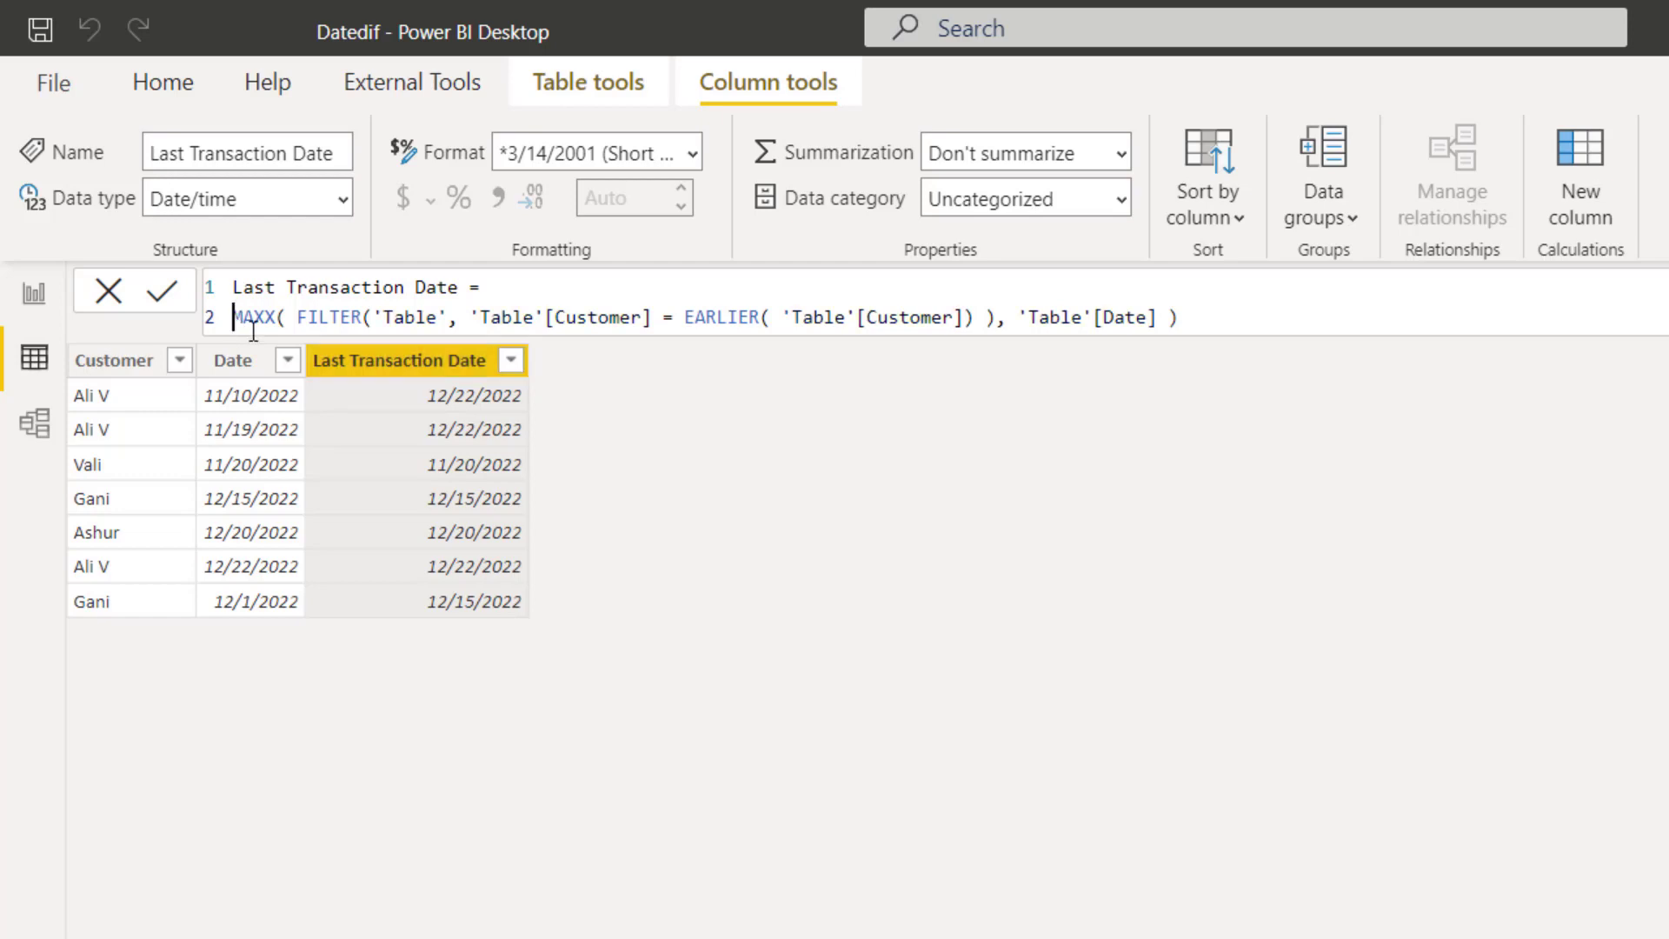
text(var )
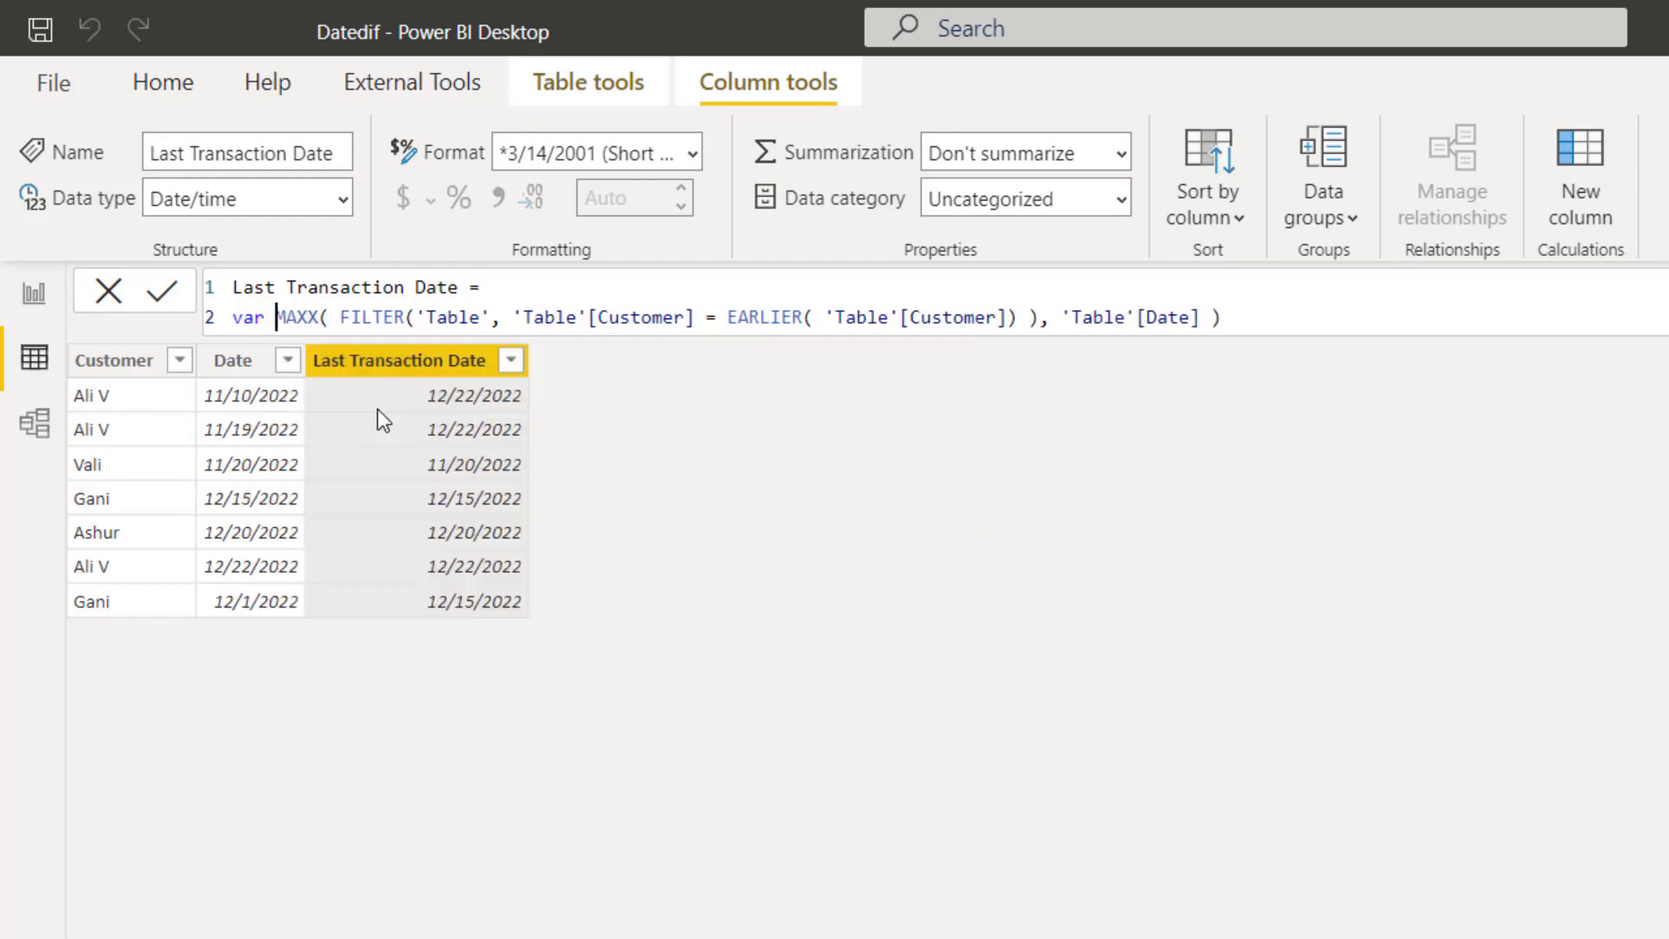
text(mxDate )
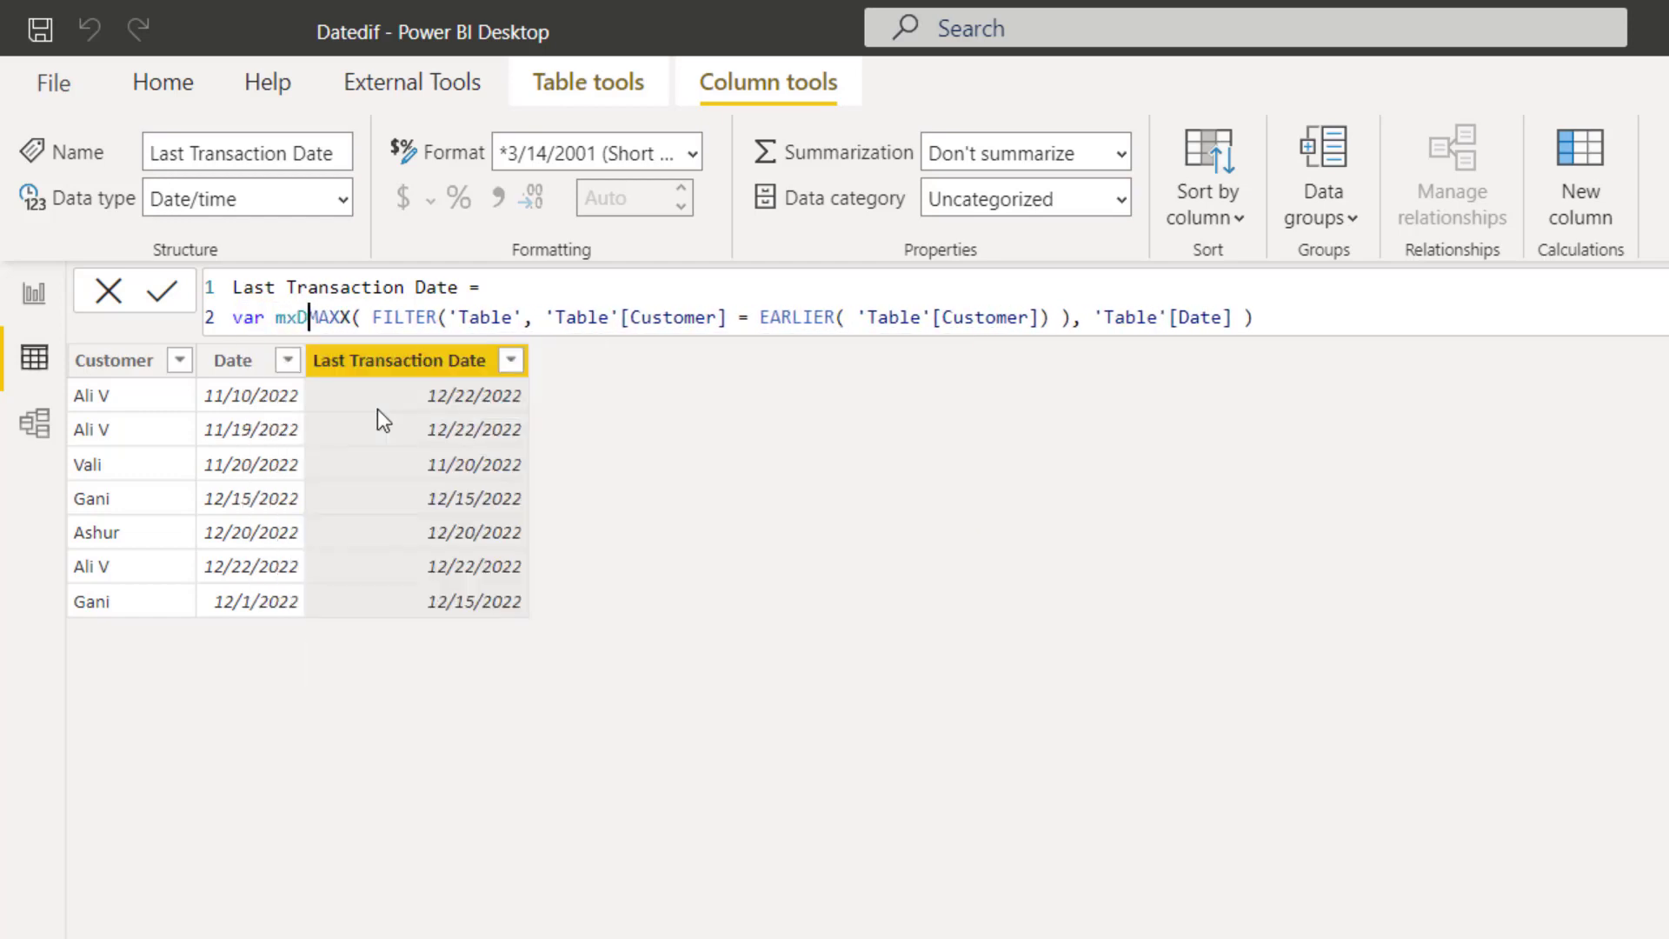
text(=)
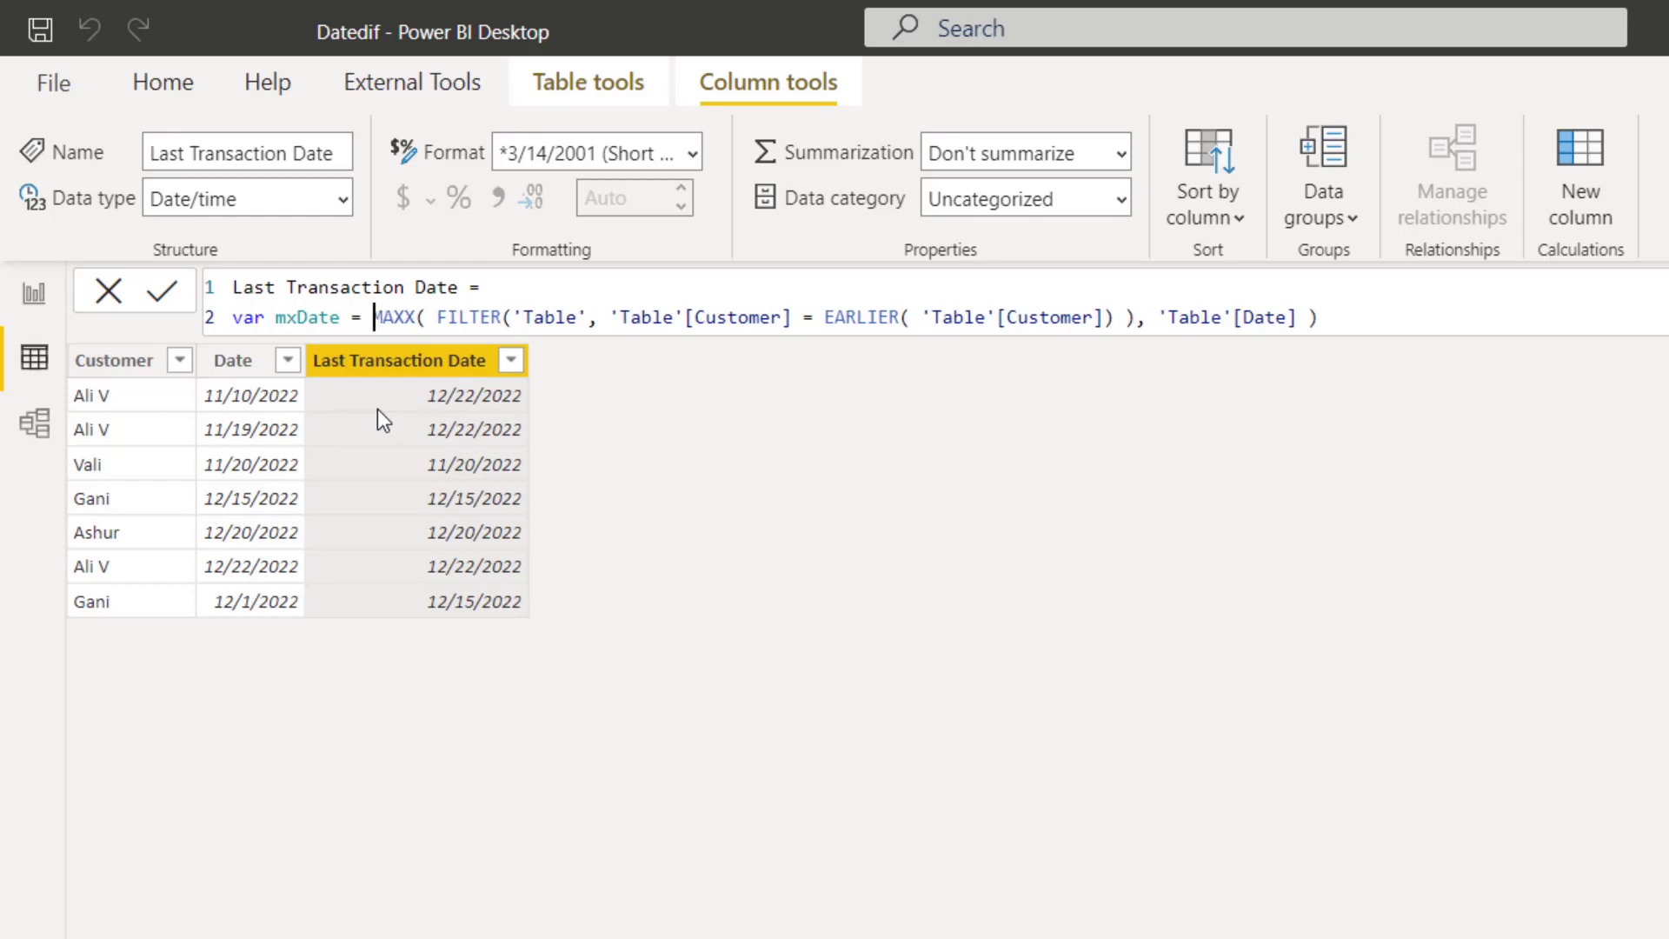
- Add a third formula line that returns DATEDIFF( mxDate, TODAY(), DAY )
click(1336, 315)
key(shift+Return)
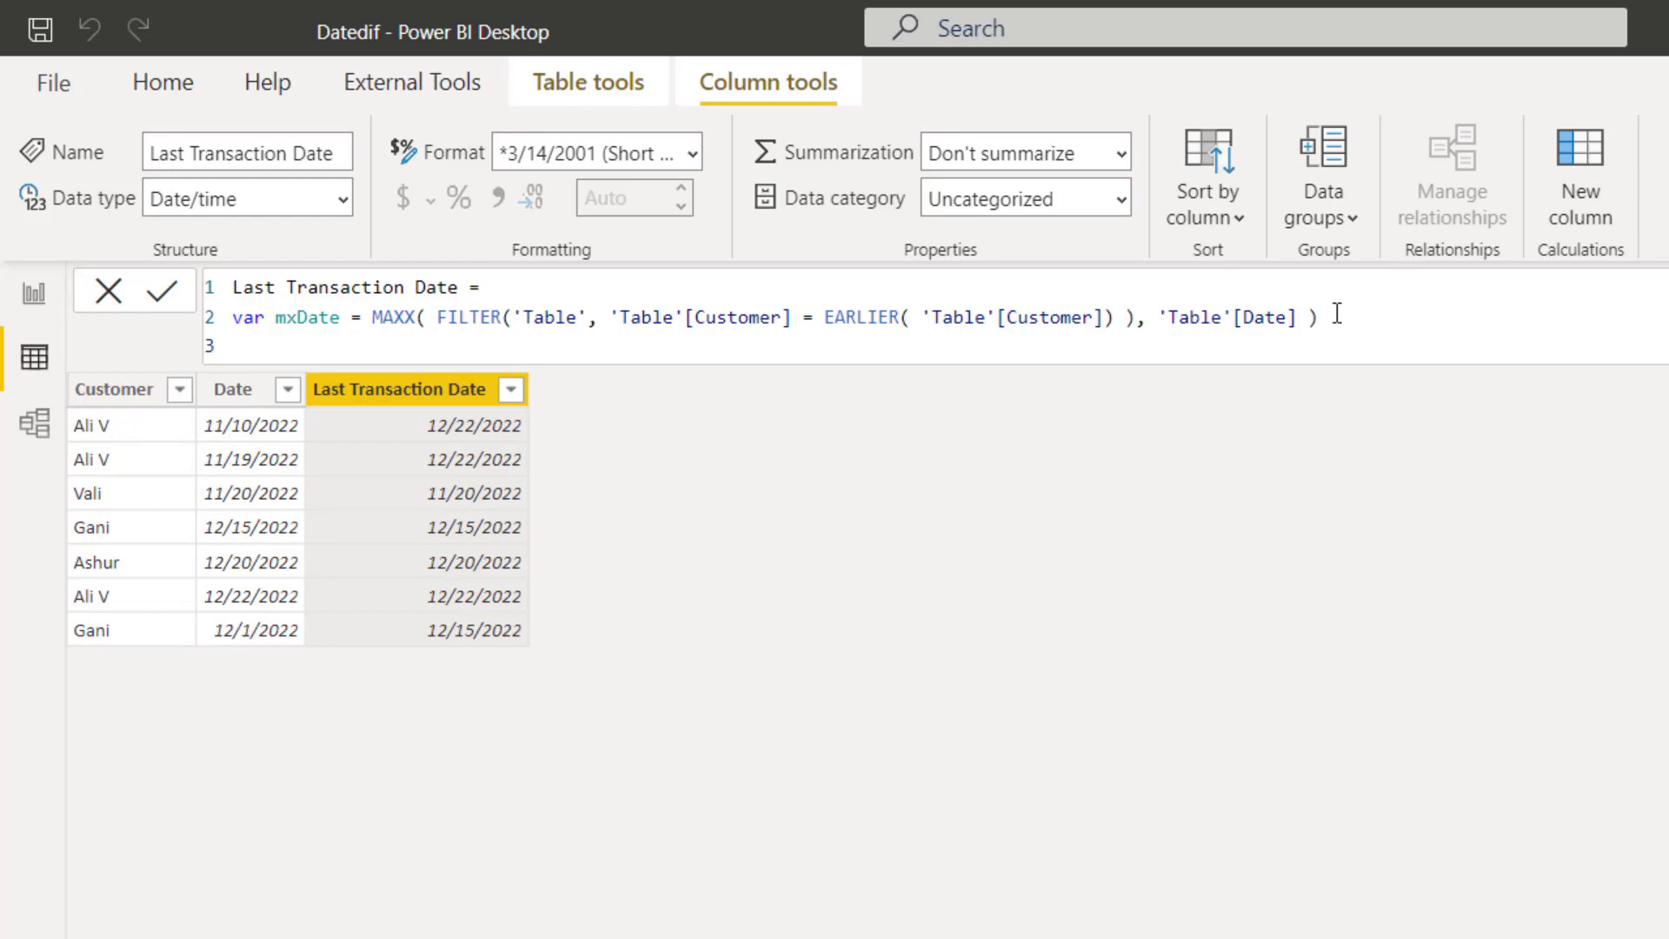
text(return Datedi)
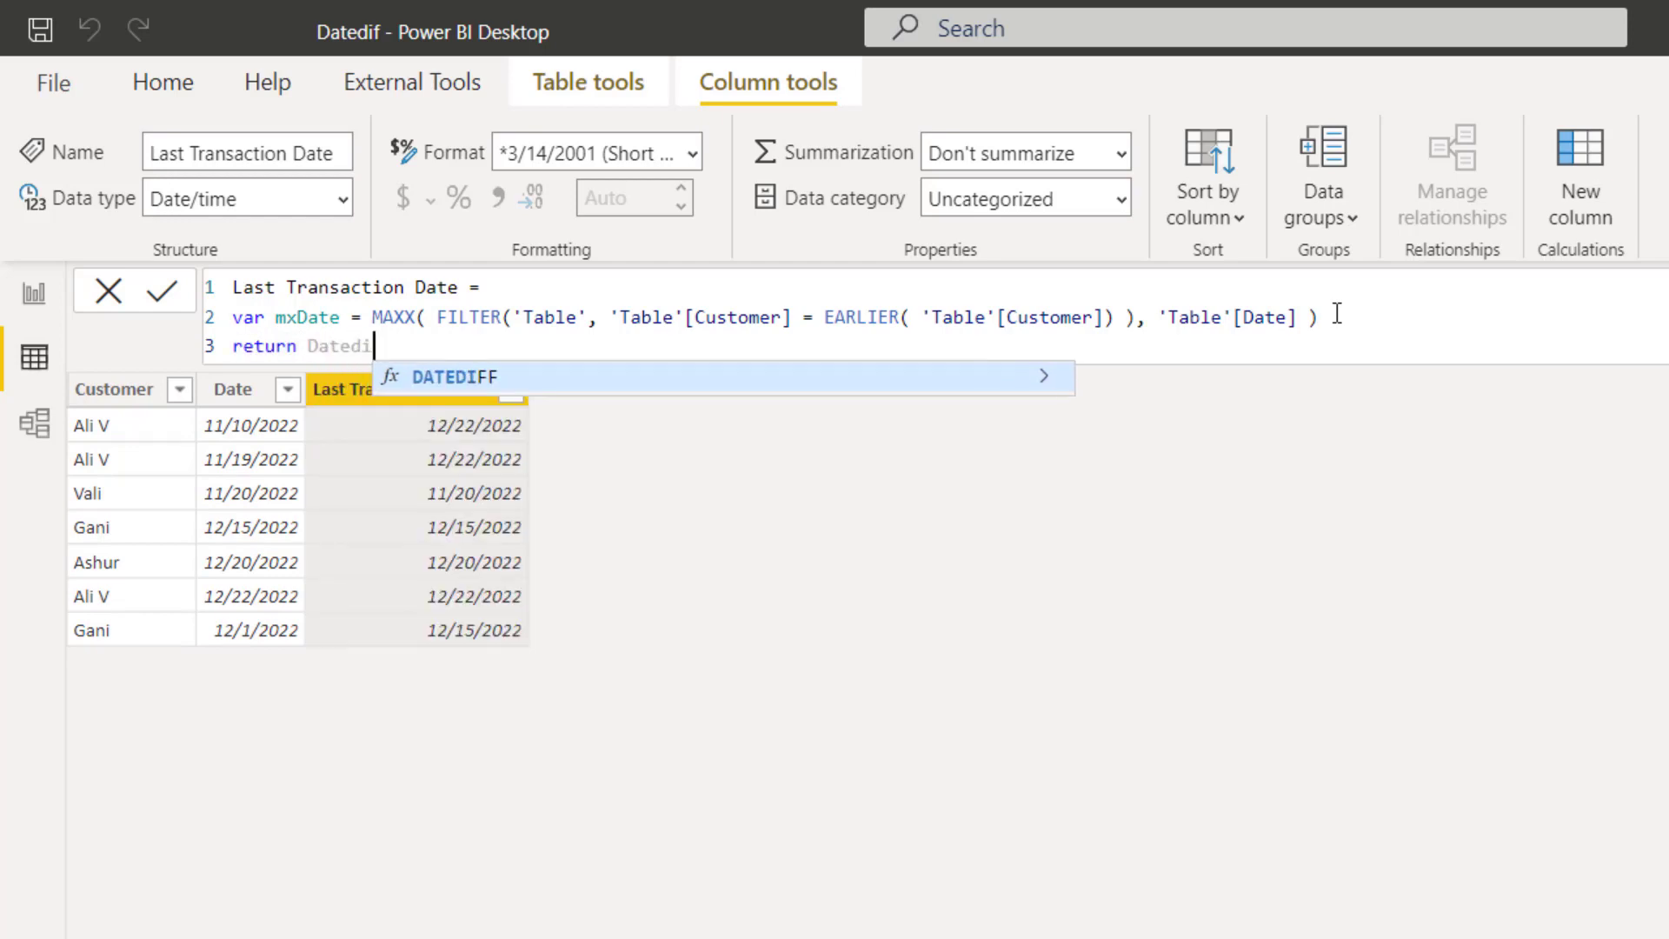
key(Tab)
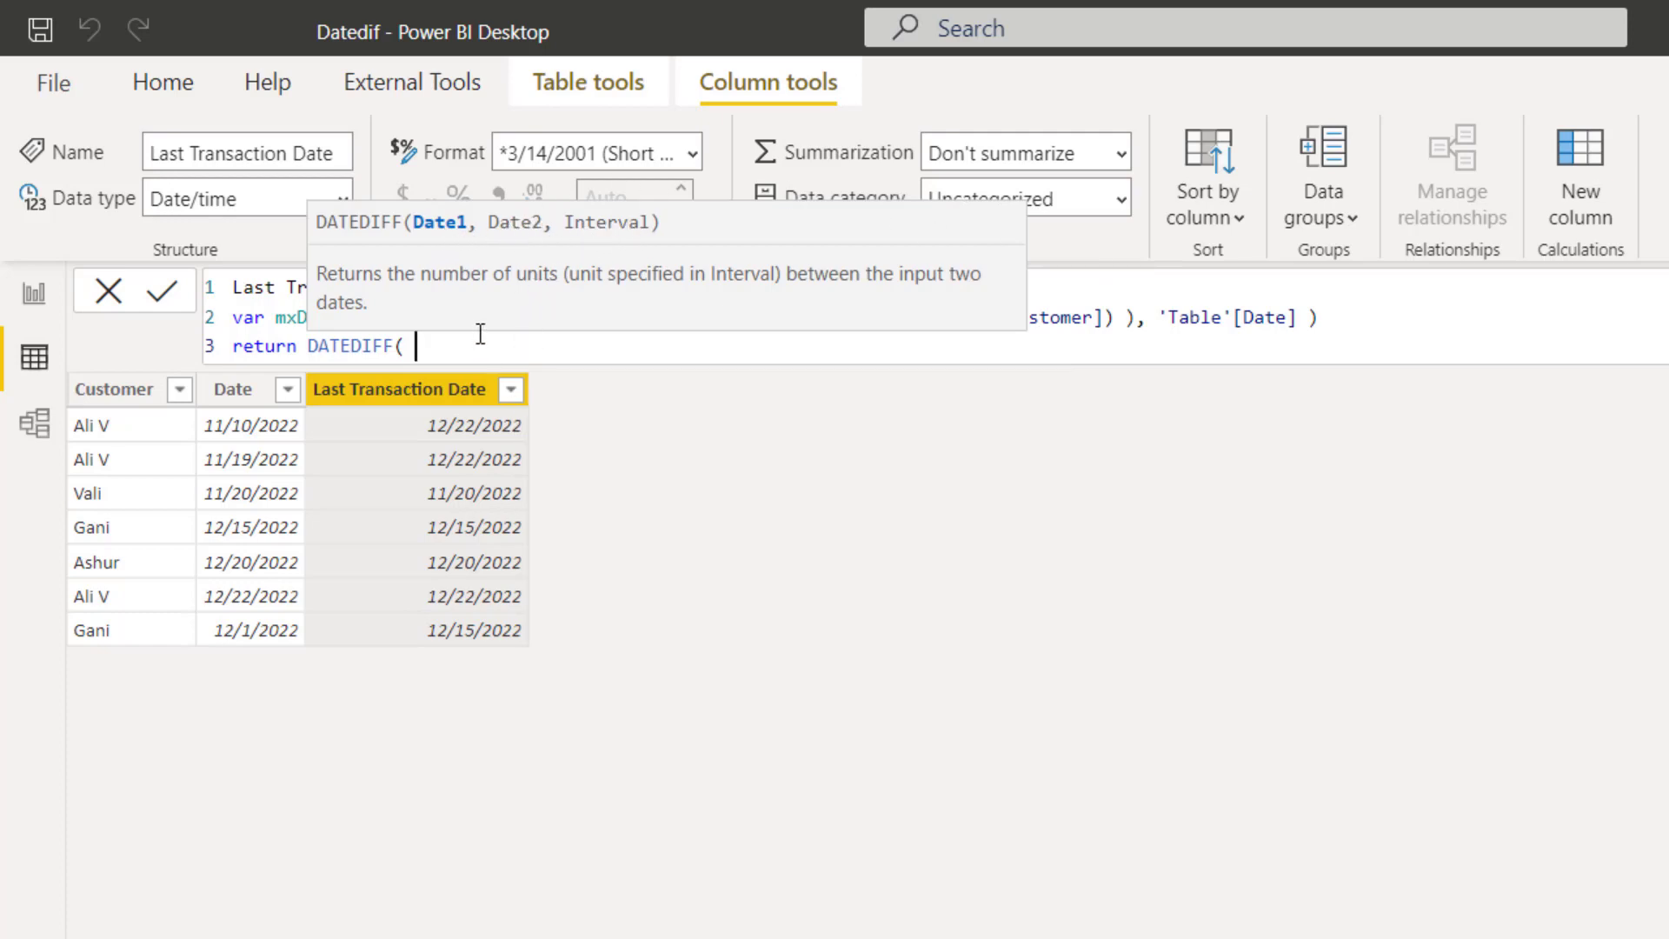
text(mx)
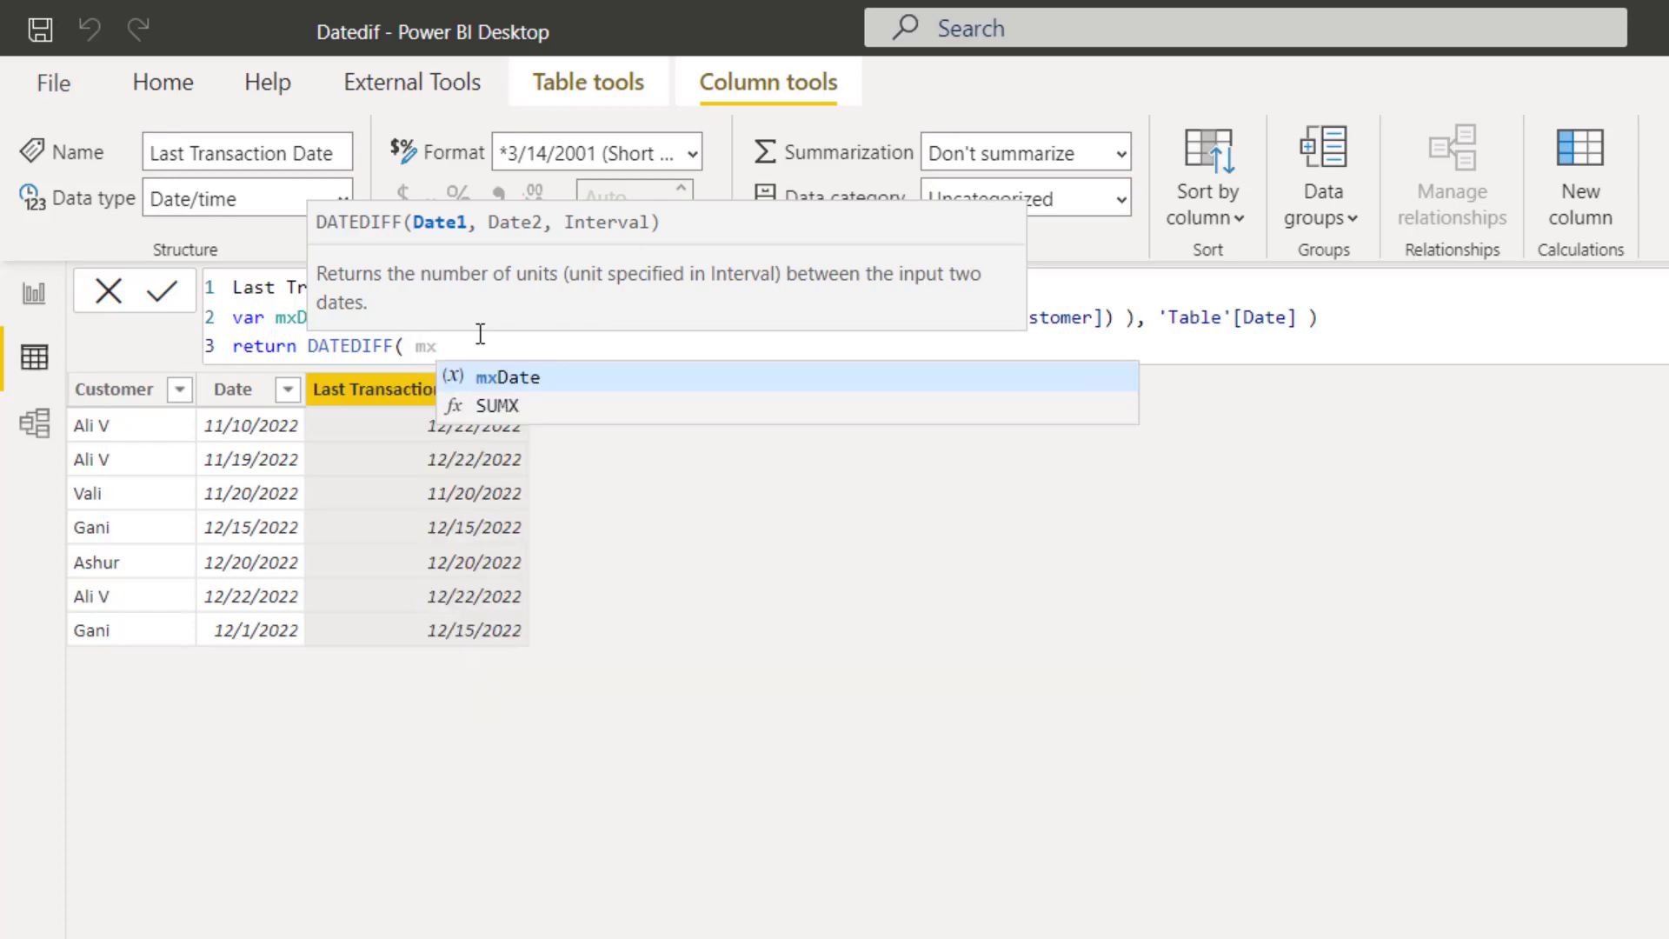
text(Date)
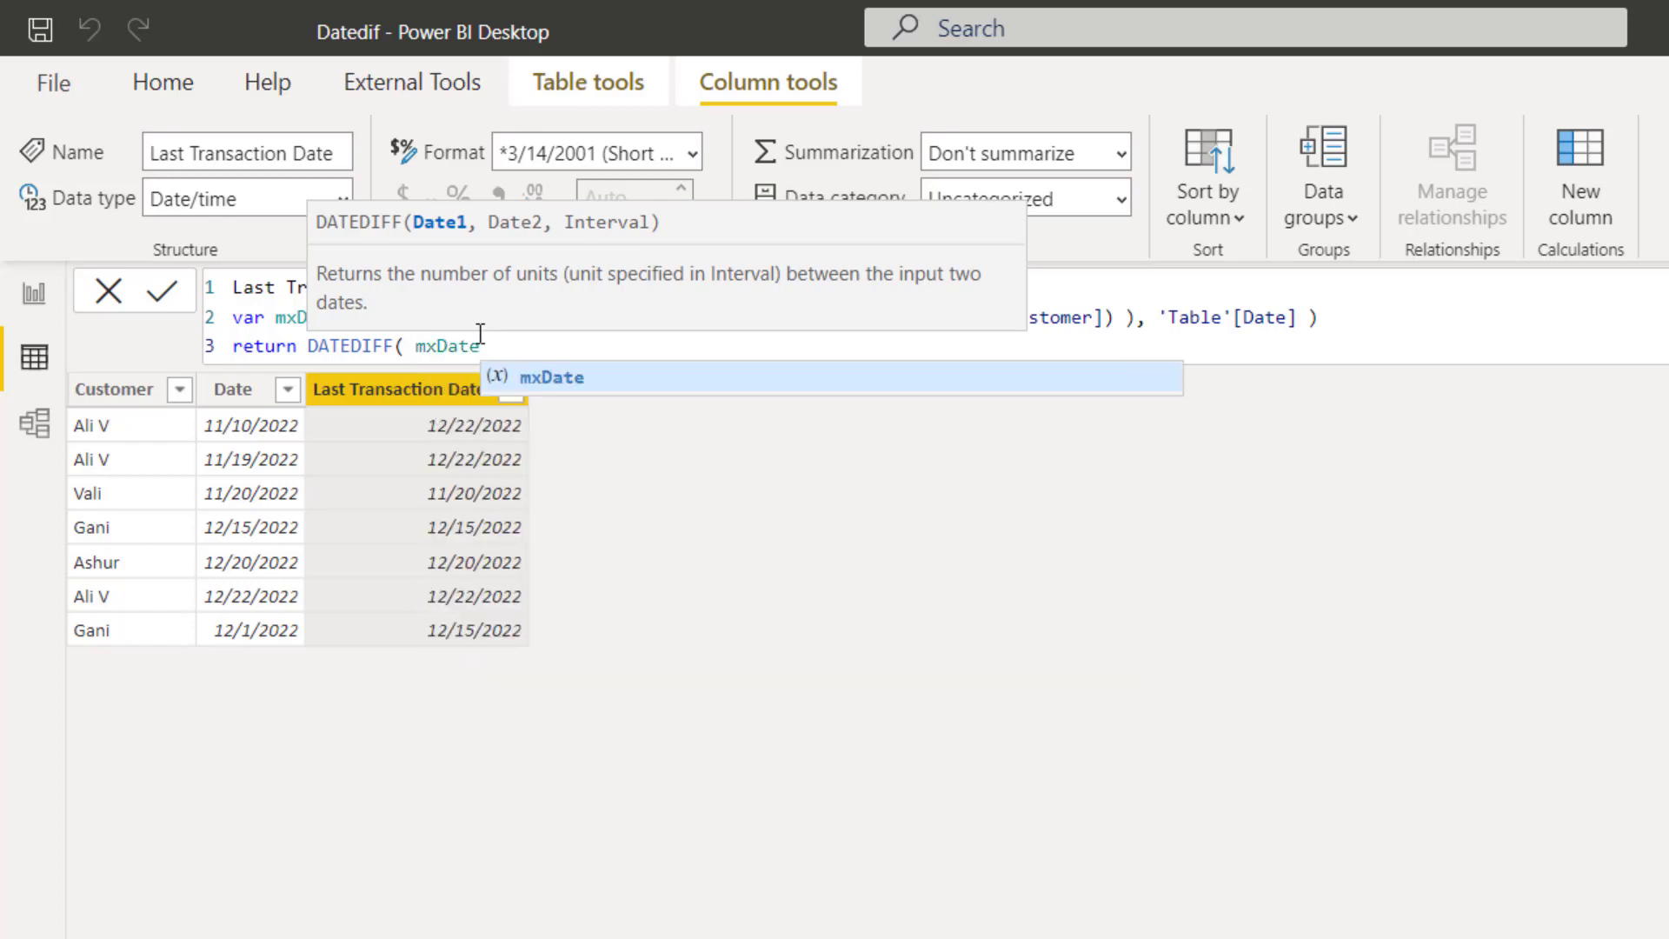
text(, toda)
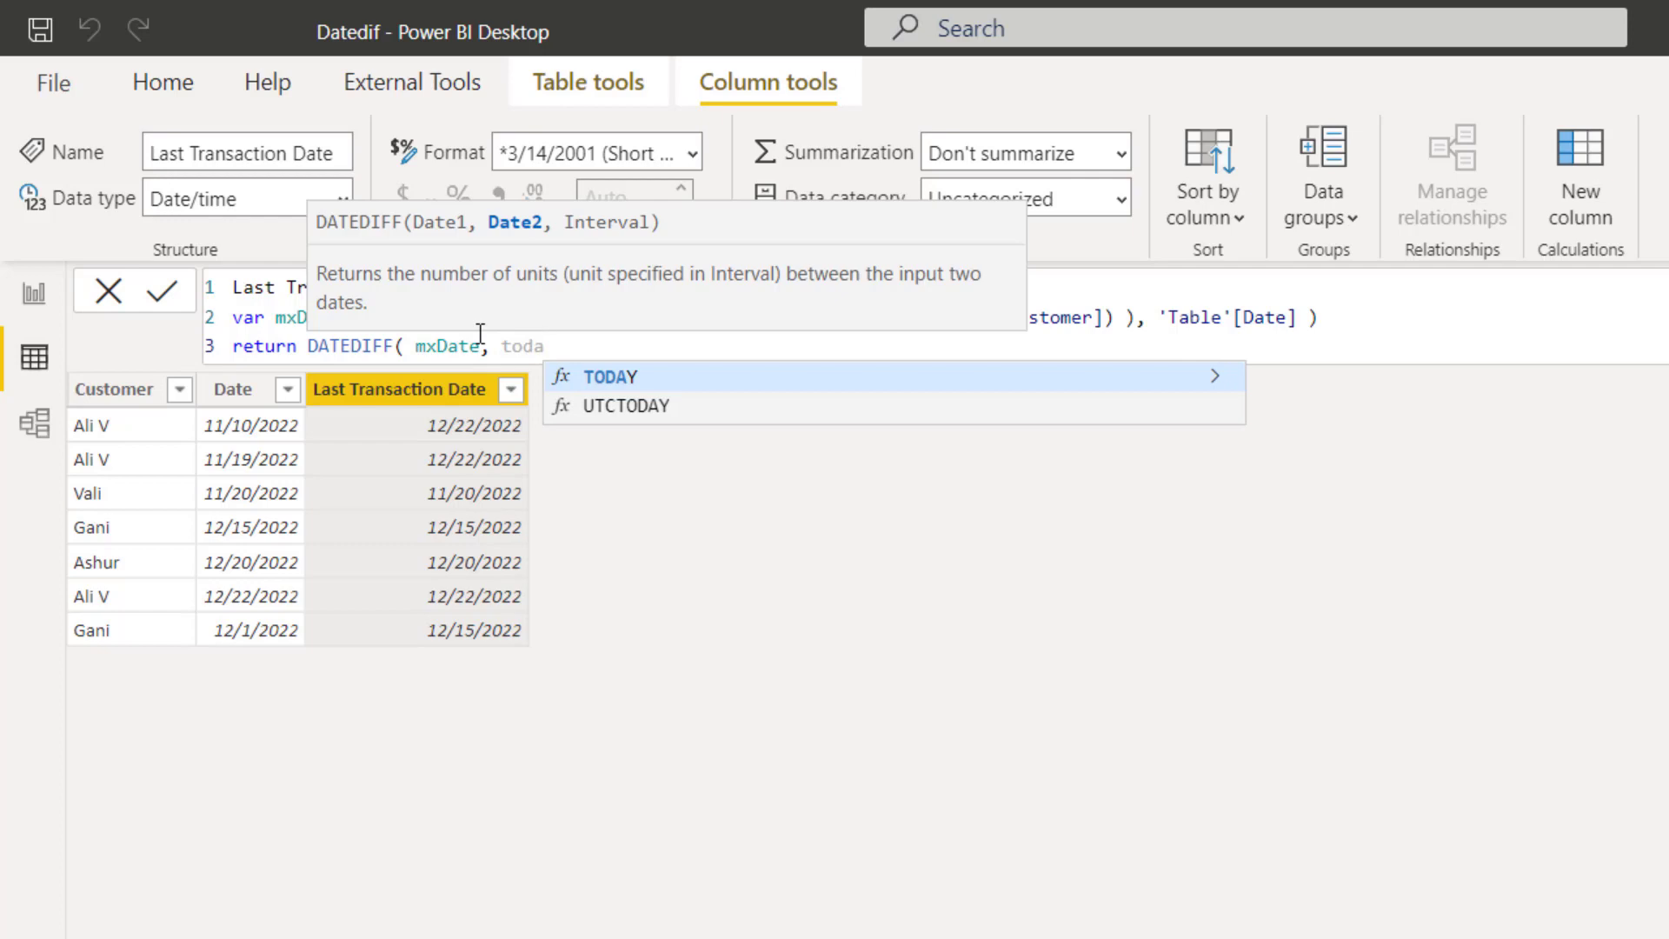
key(Tab)
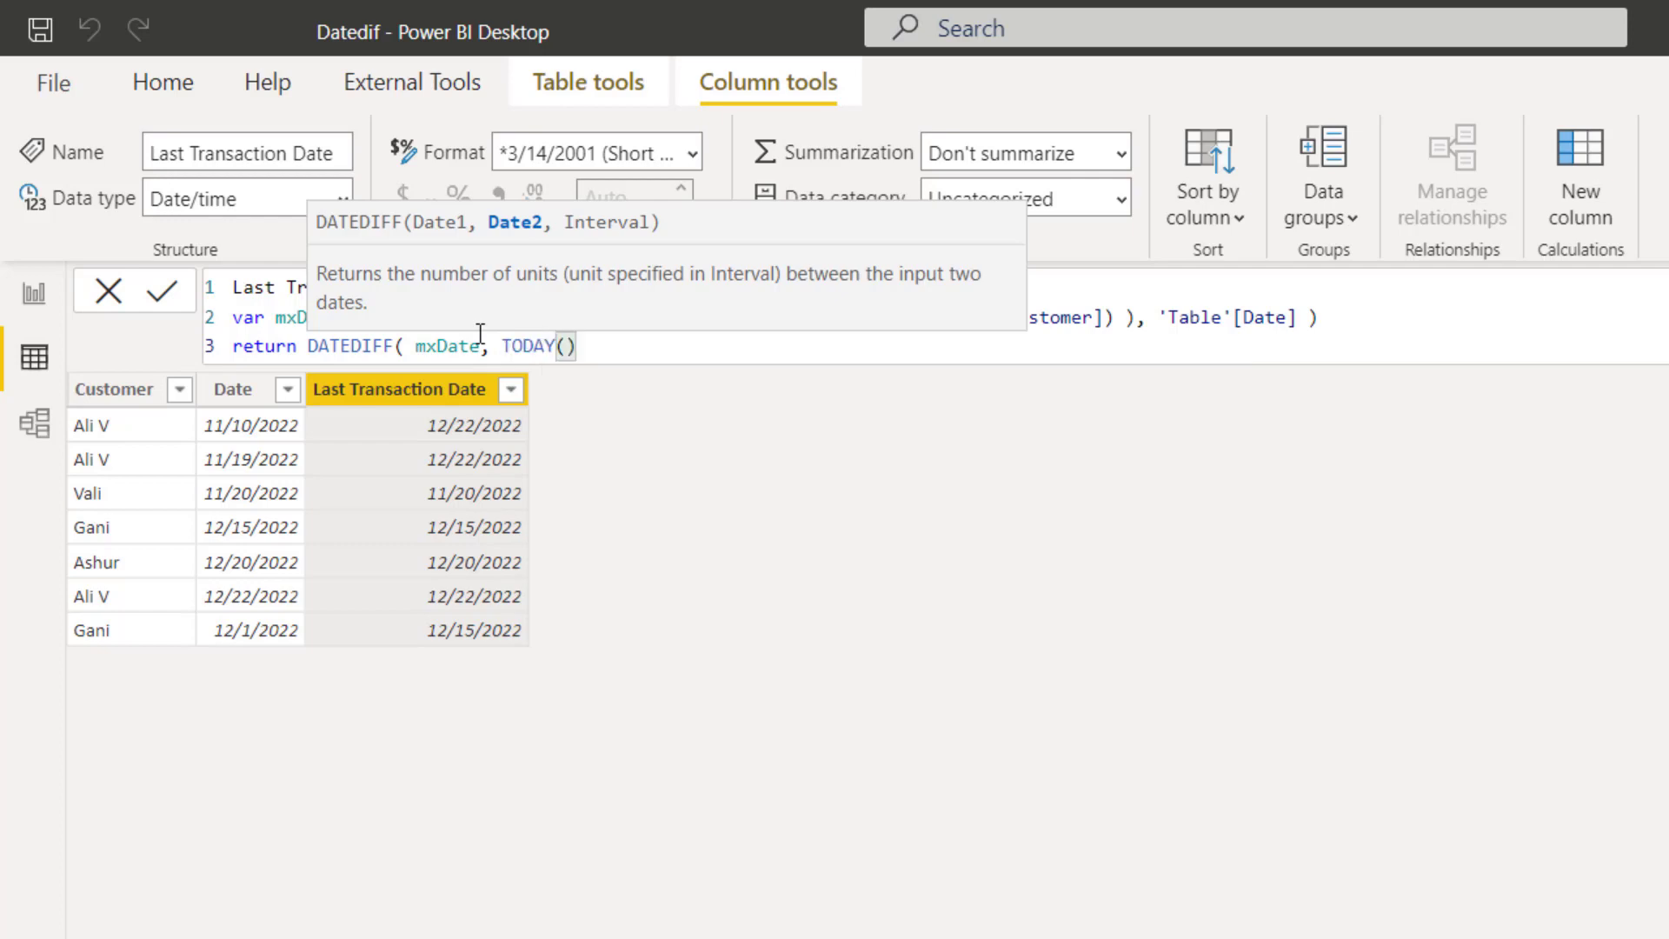
text(, )
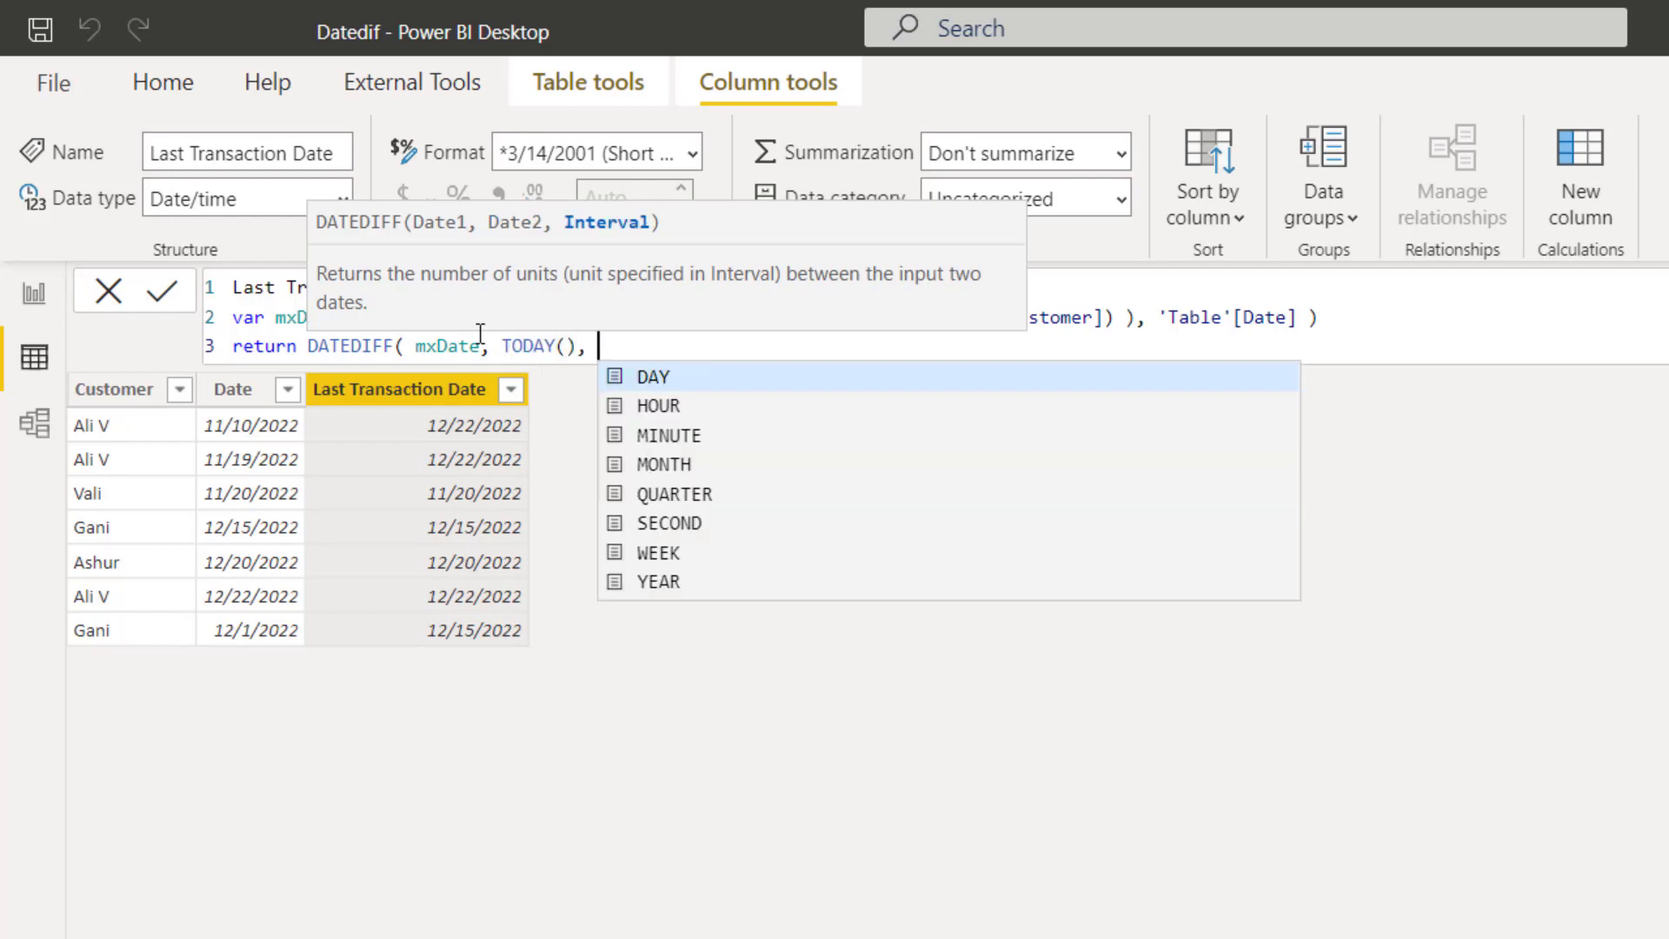
text(DAY)
key(Tab)
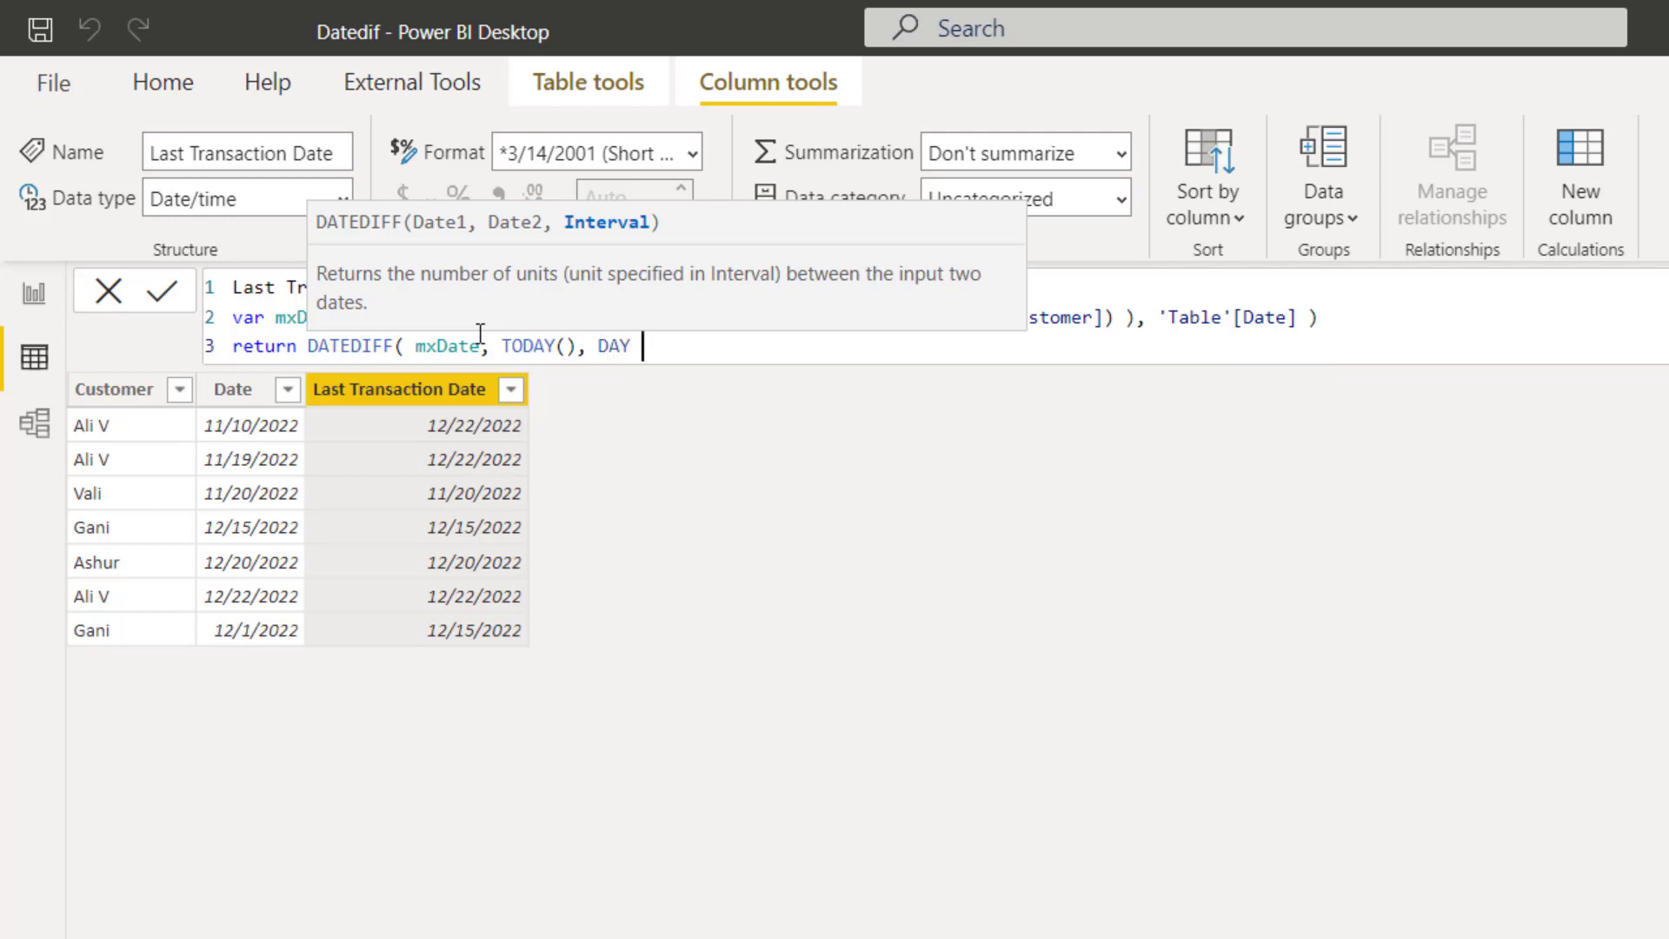
text())
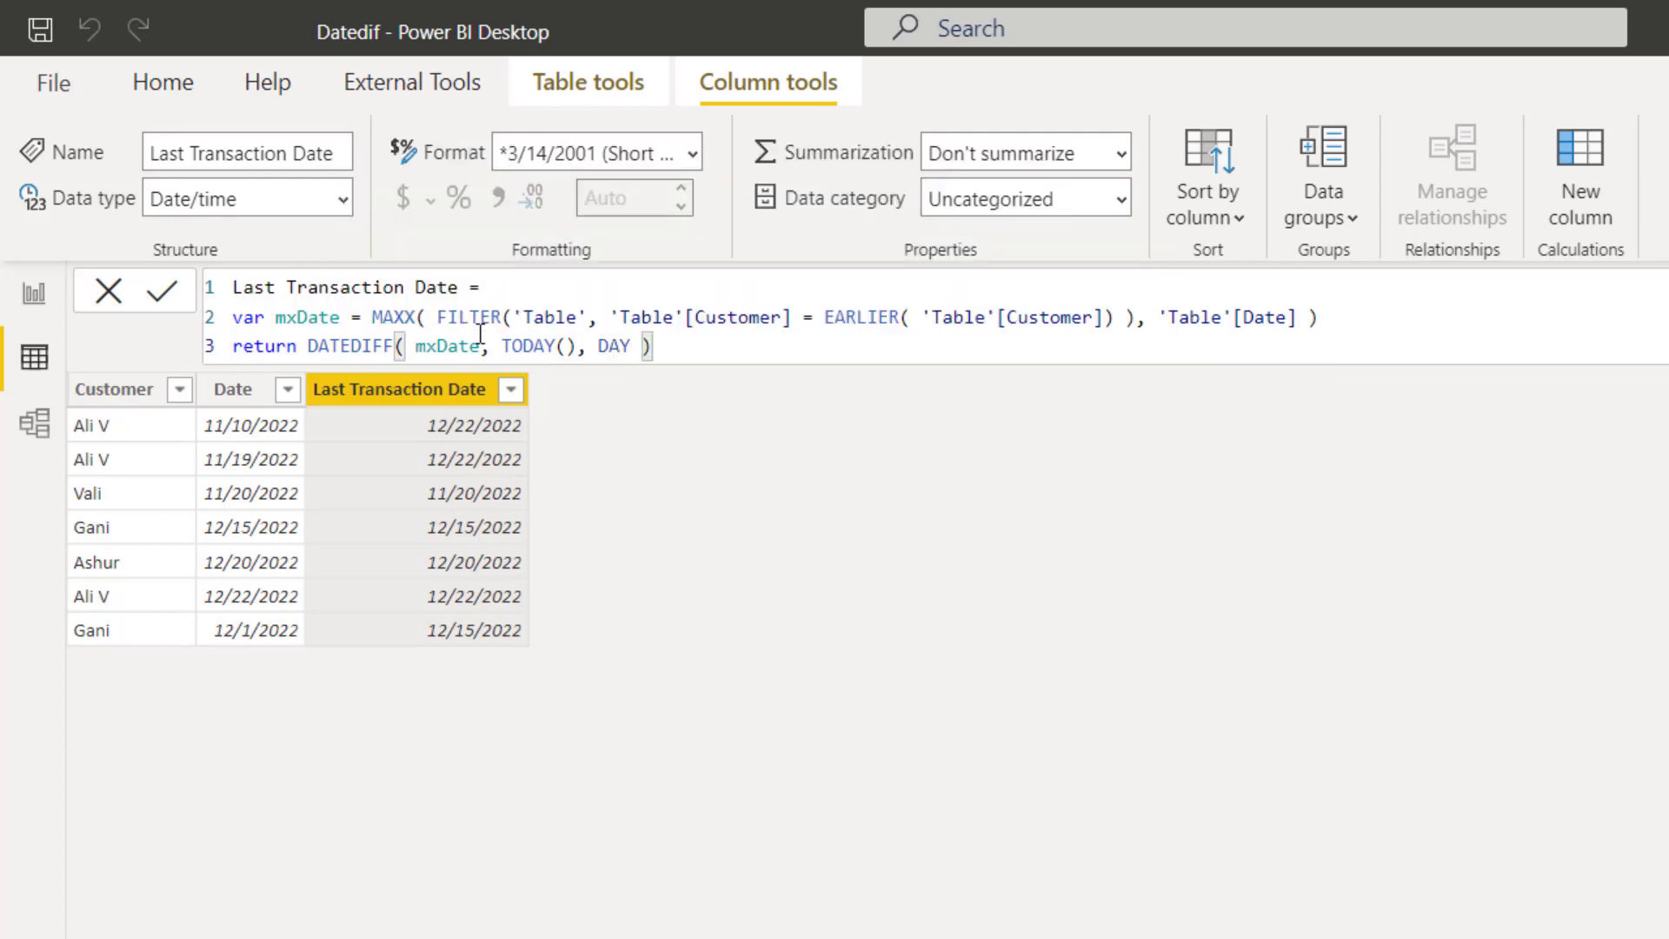
- Rename the calculated column to Days since Last Transaction Date in its formula and commit it
click(240, 287)
text(Days )
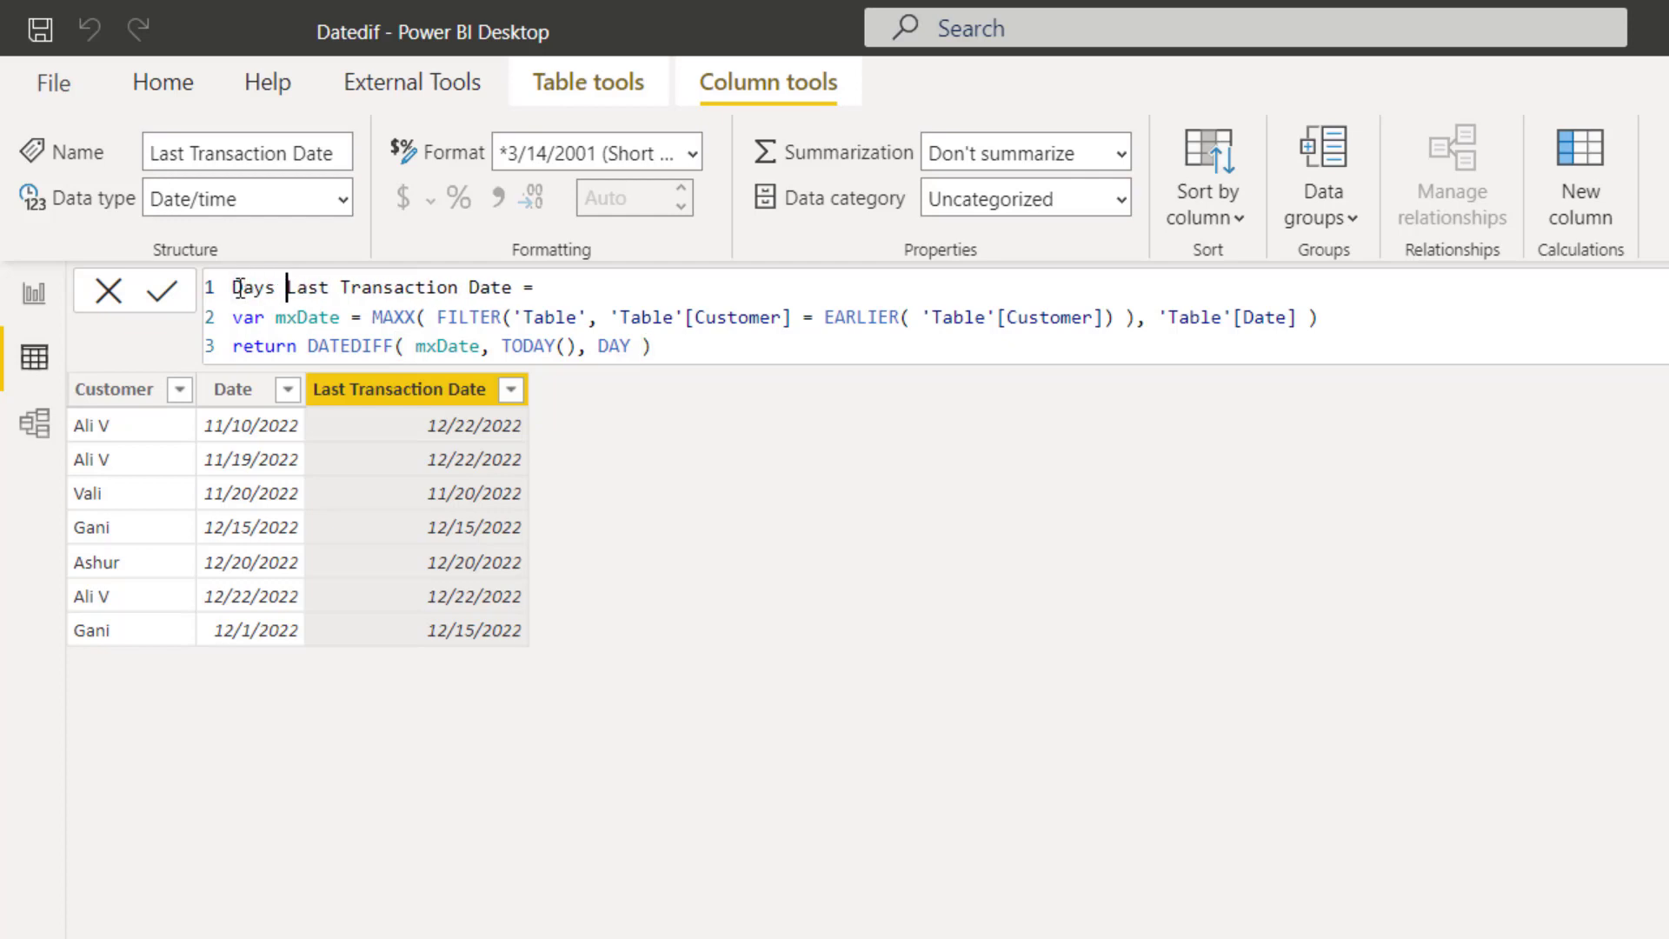
text(since)
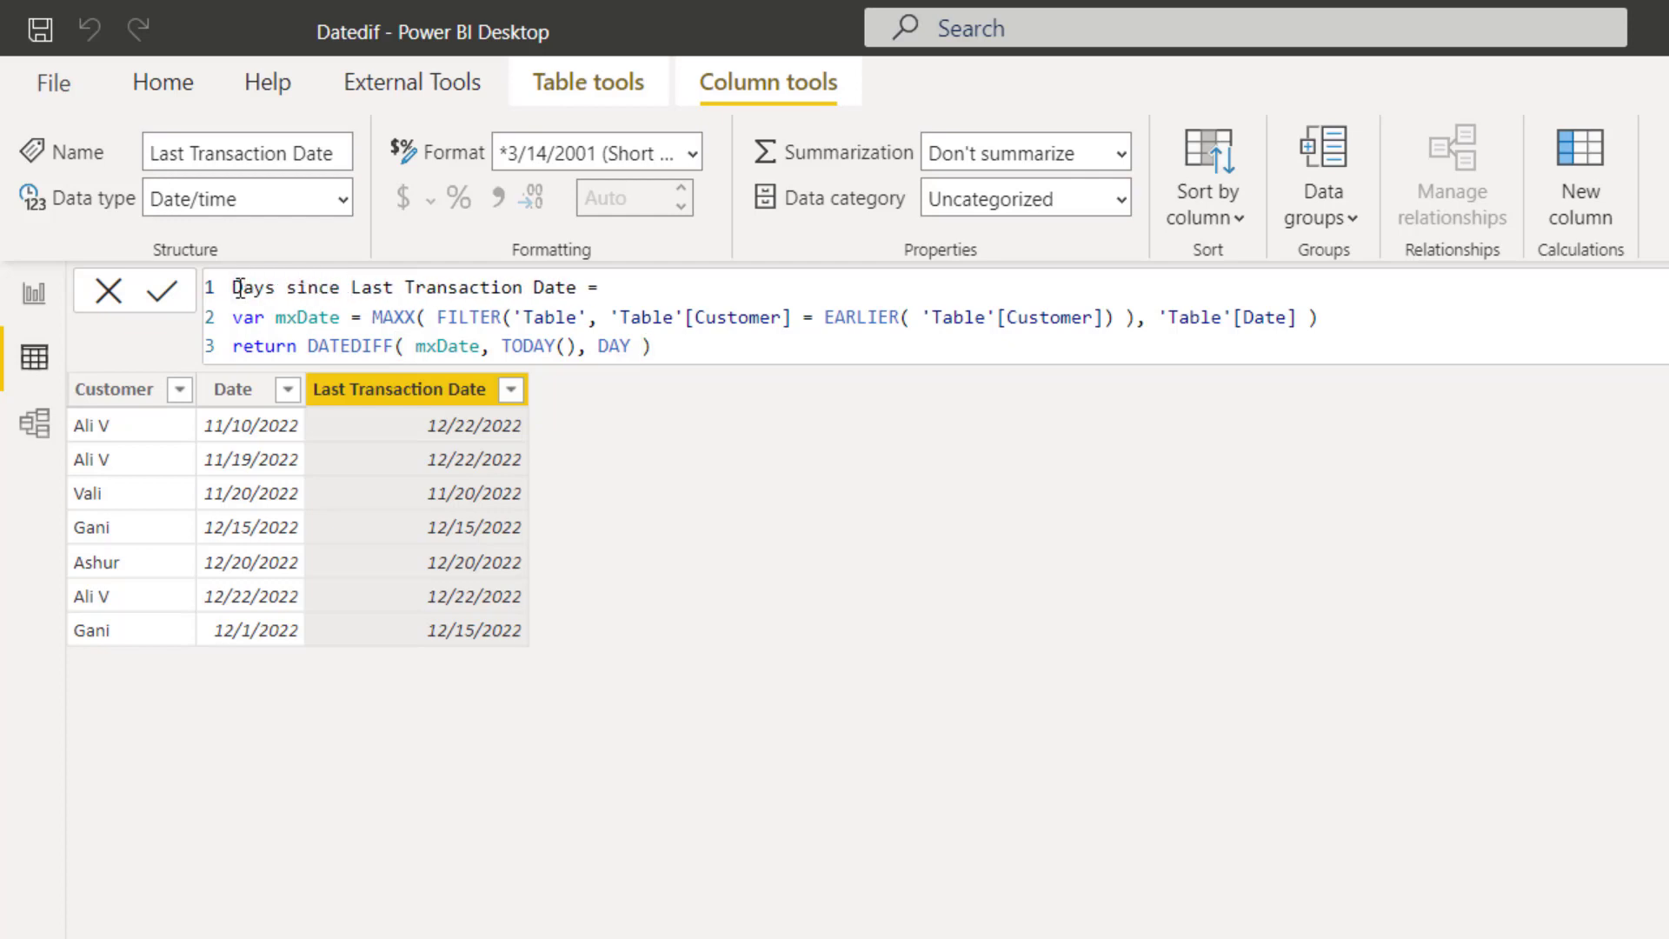
click(162, 292)
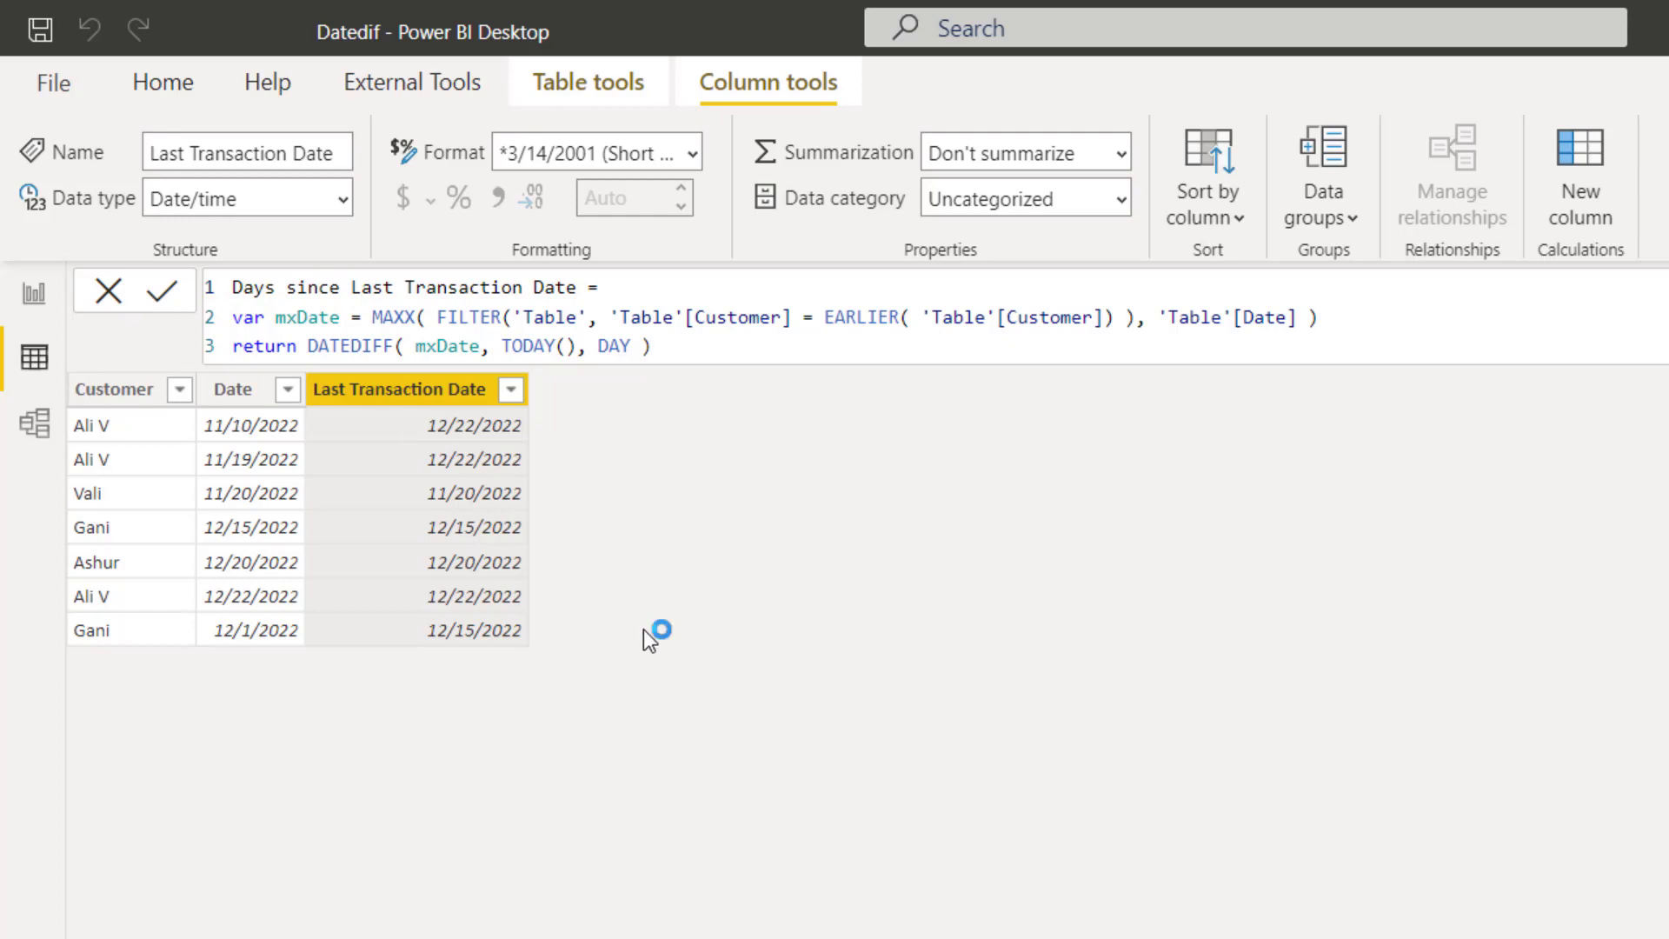